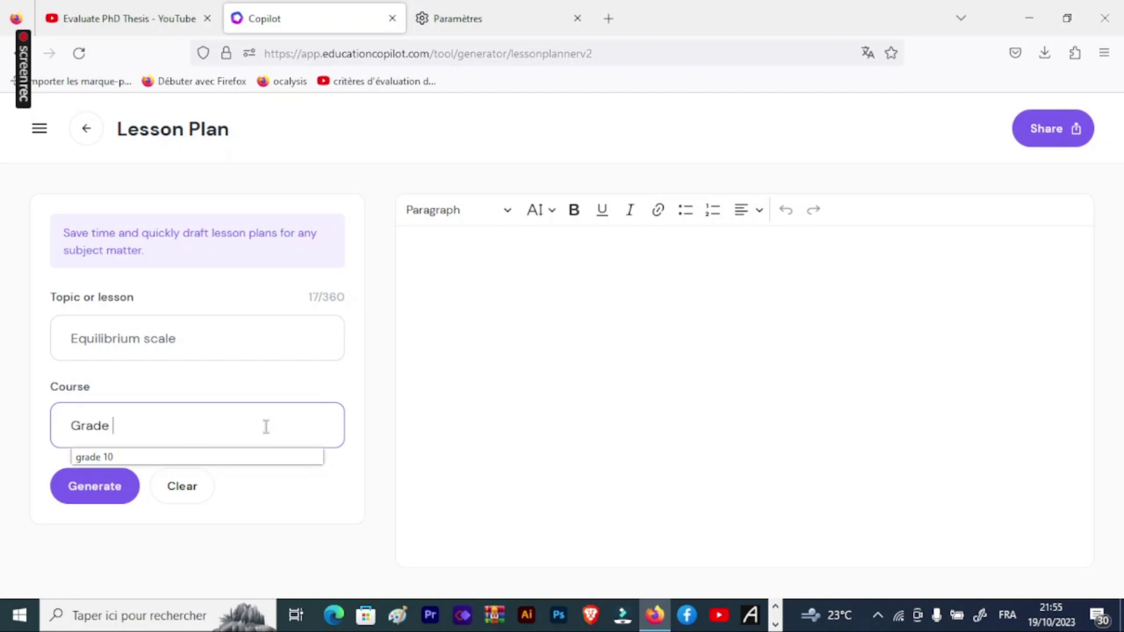
Step: Set the course to Grade 10 and generate the lesson plan on the topic "Equilibrium scale"
type("10")
left_click(110, 495)
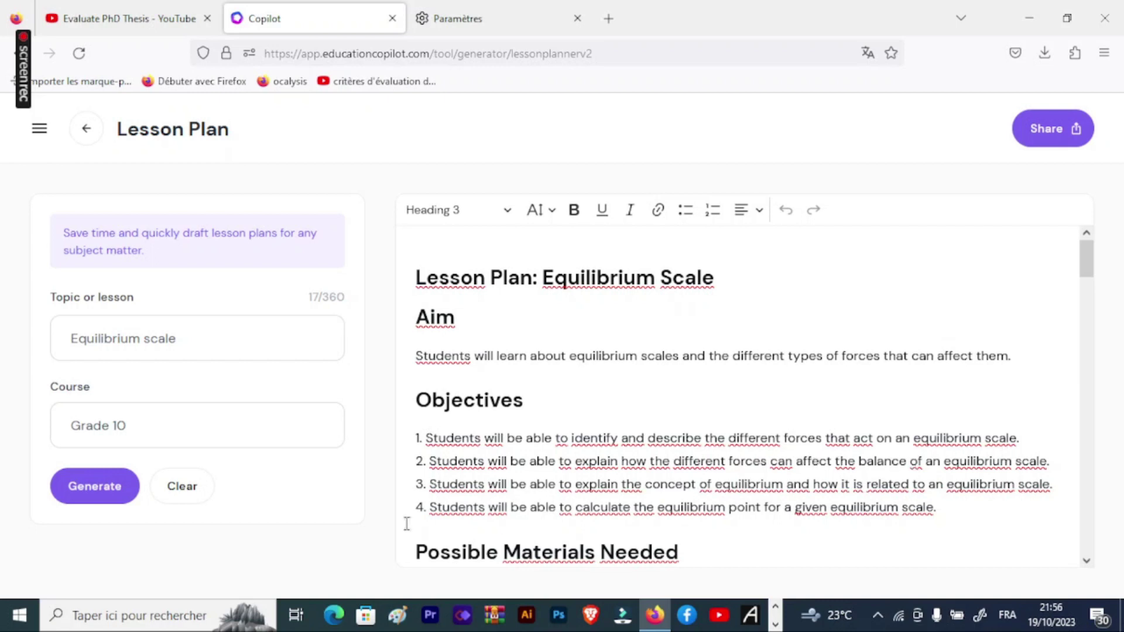
Step: Review the generated Equilibrium Scale lesson plan, covering its objectives, possible materials needed and anticipatory set
left_click(549, 485)
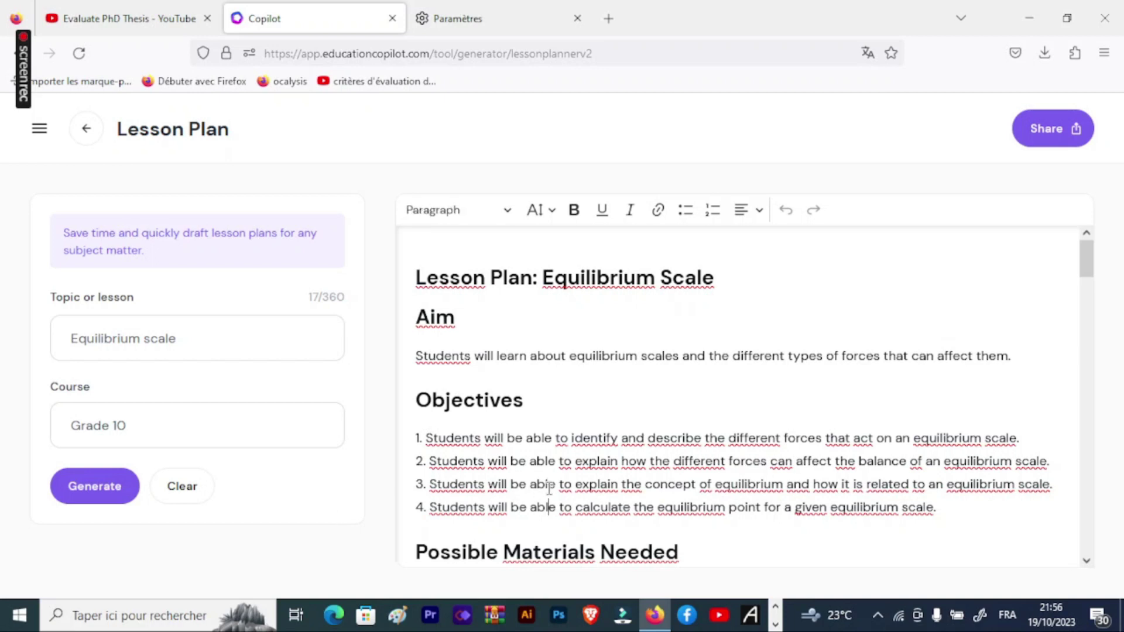
key("Down")
key("Down")
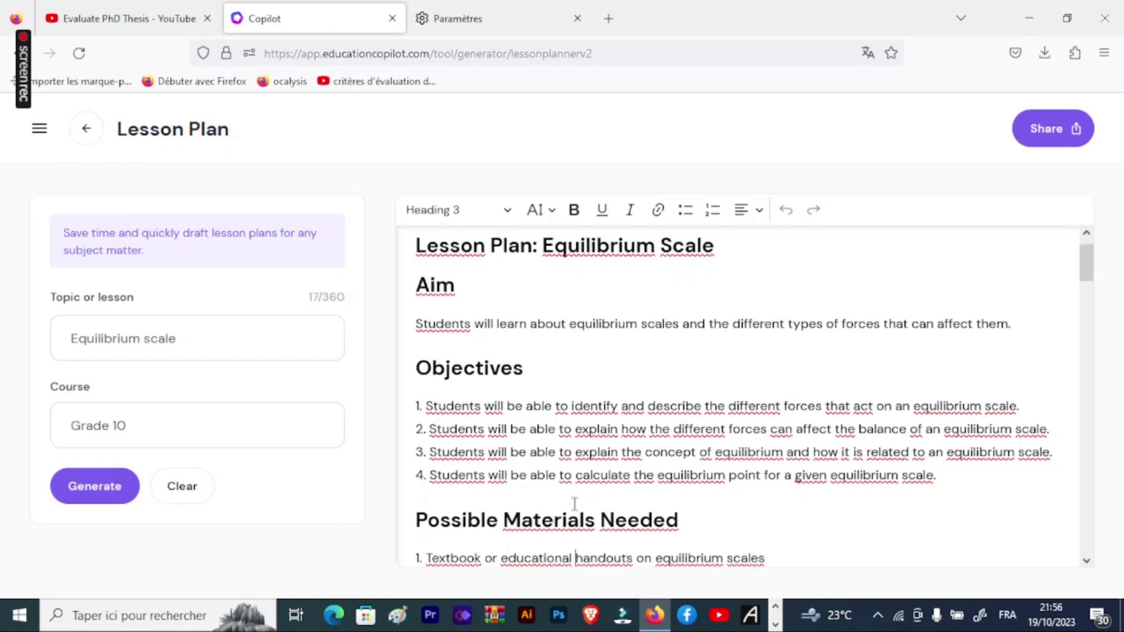
scroll(574, 504, "down", 3)
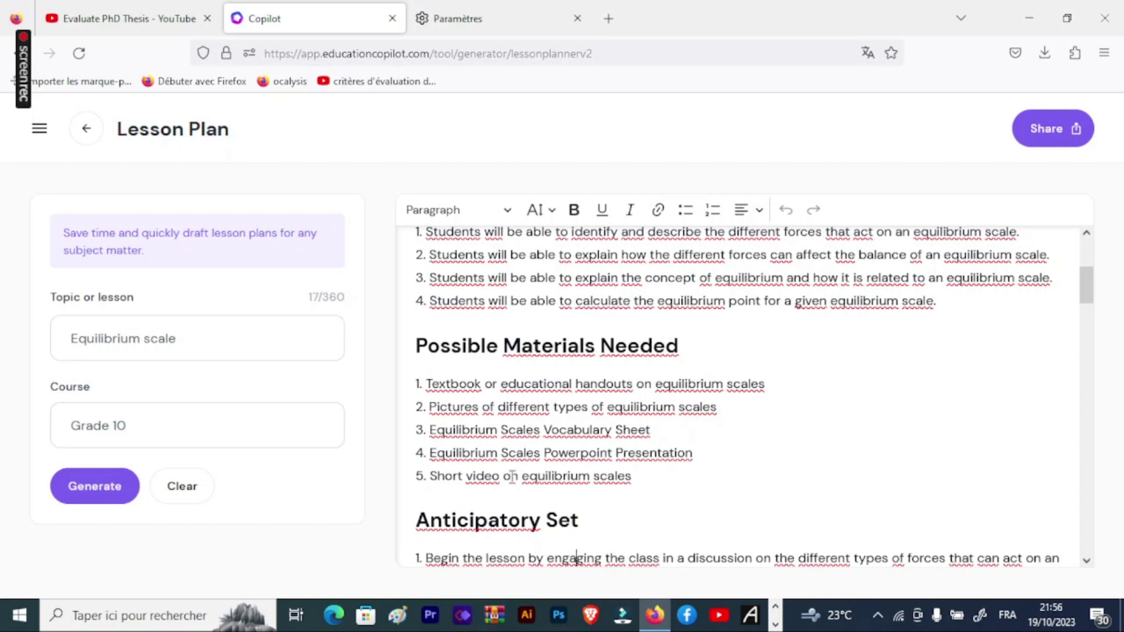
scroll(512, 477, "down", 3)
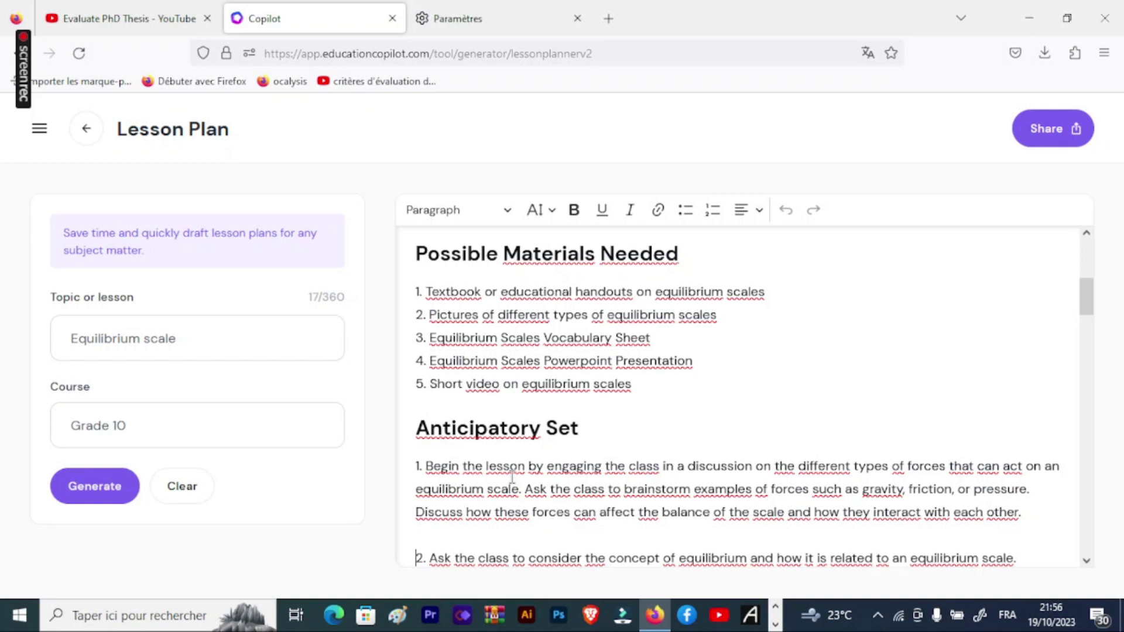
key("Up")
key("Up")
key("Up")
key("Up")
key("Up")
key("Up")
key("Up")
key("Up")
key("Up")
key("Up")
key("Up")
key("Up")
key("Up")
key("Up")
key("Up")
key("Up")
key("Up")
key("Up")
key("Up")
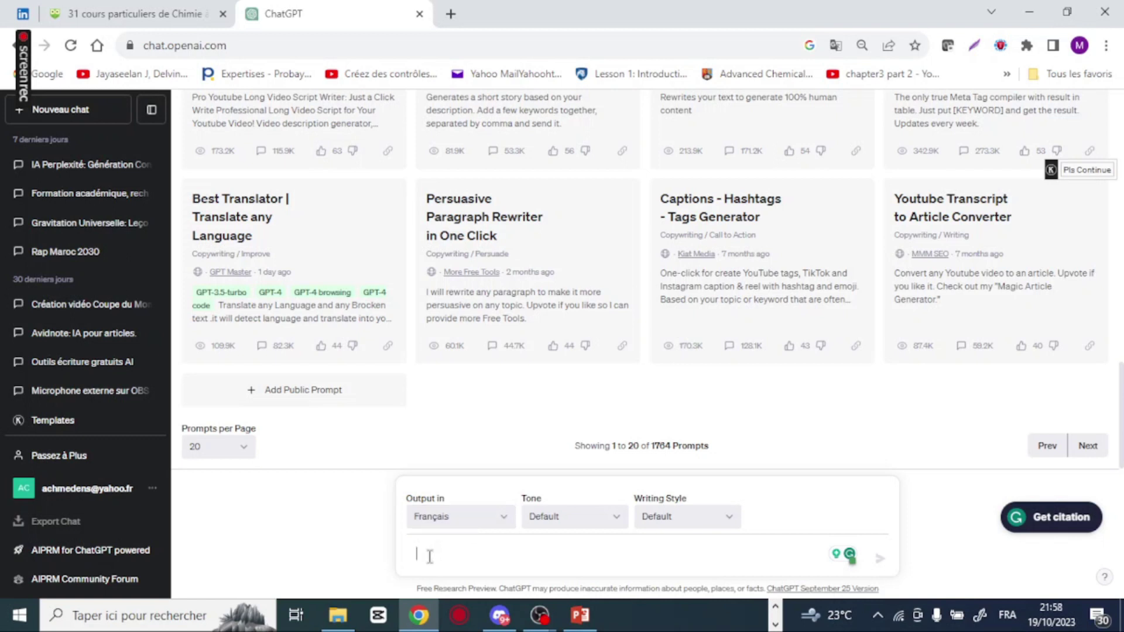
key("ctrl+t")
type("ra")
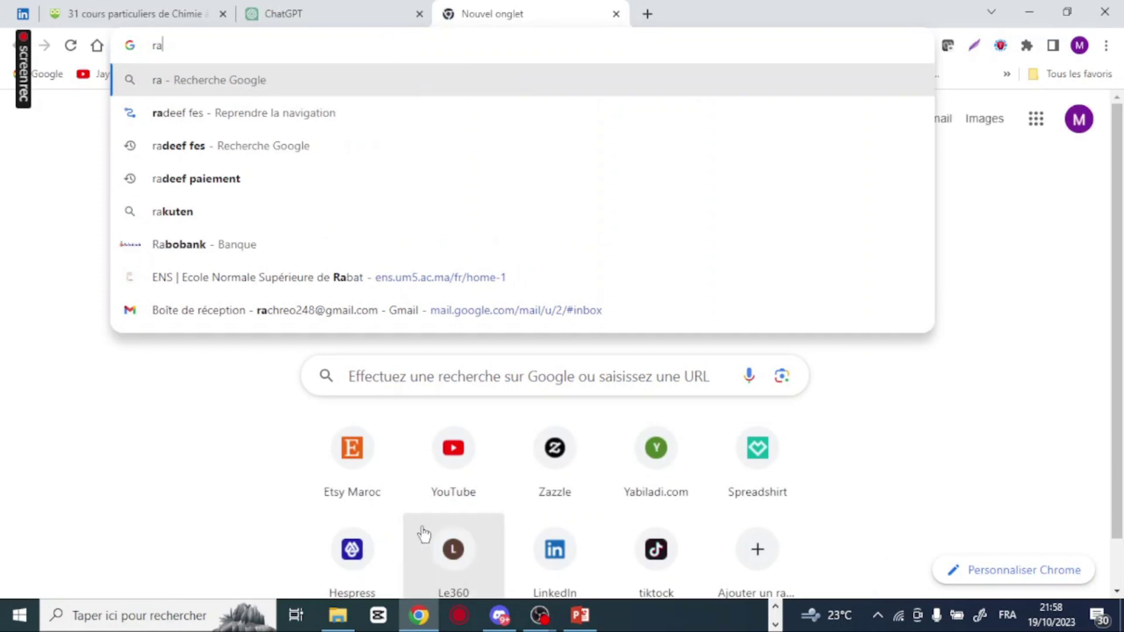
key("ctrl+shift+Tab")
Step: Ask ChatGPT to translate the English lesson plan into French with a prompt beginning "Traduire le document suivant en"
type("Trad")
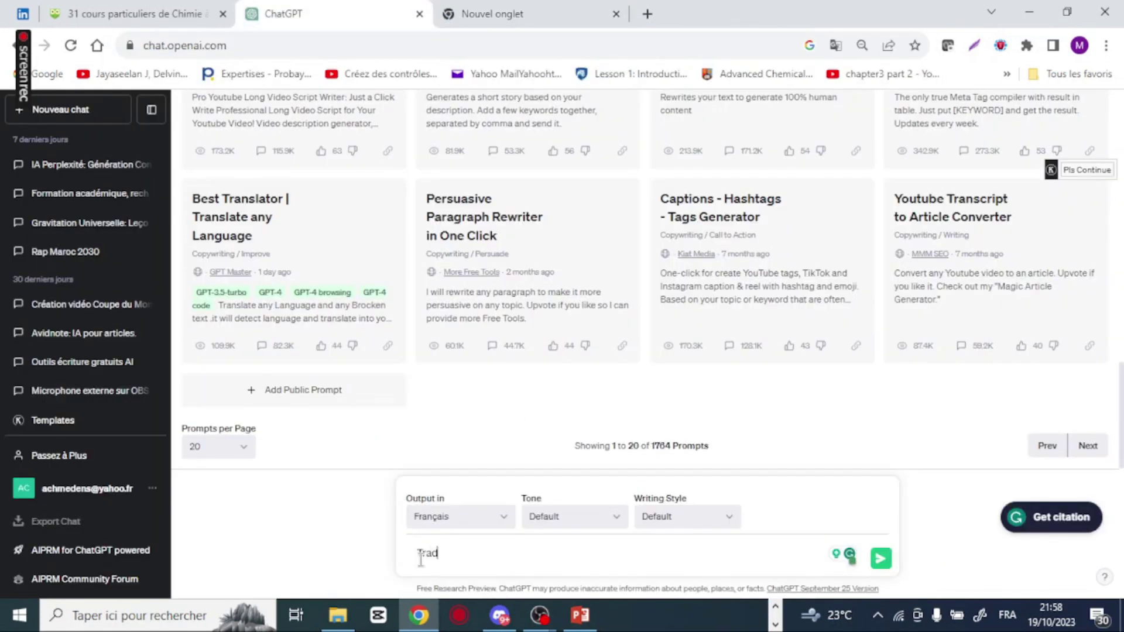
type("uire le document sui")
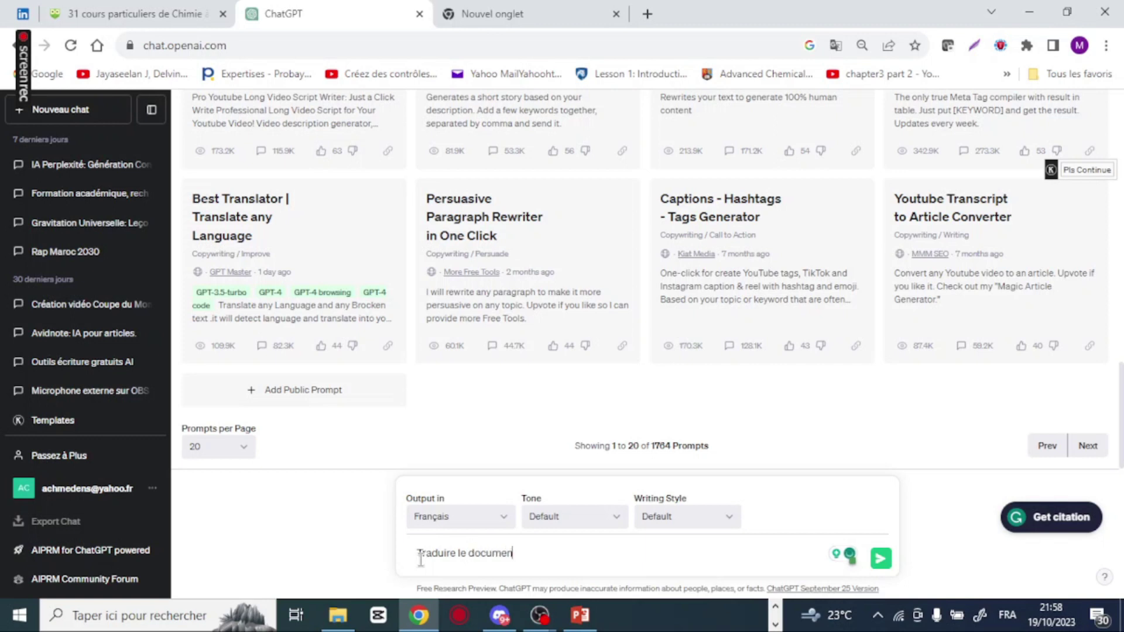
type("vant en")
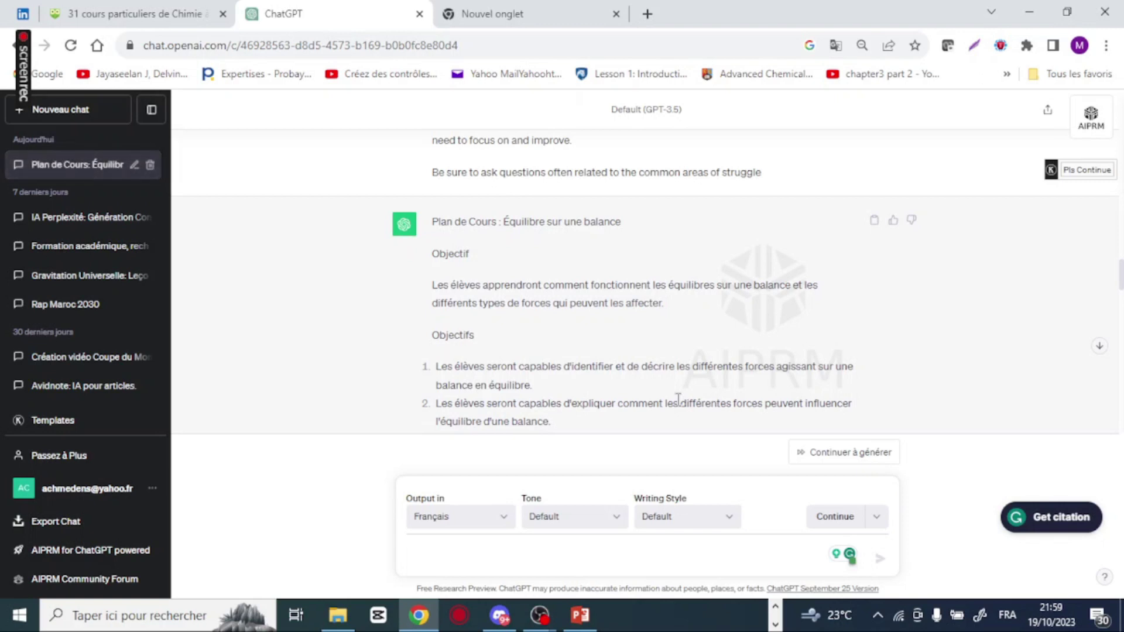
Step: Read through ChatGPT's French translation of the lesson plan, from the objectives to the modelled practice section
scroll(678, 401, "down", 1)
scroll(679, 404, "down", 1)
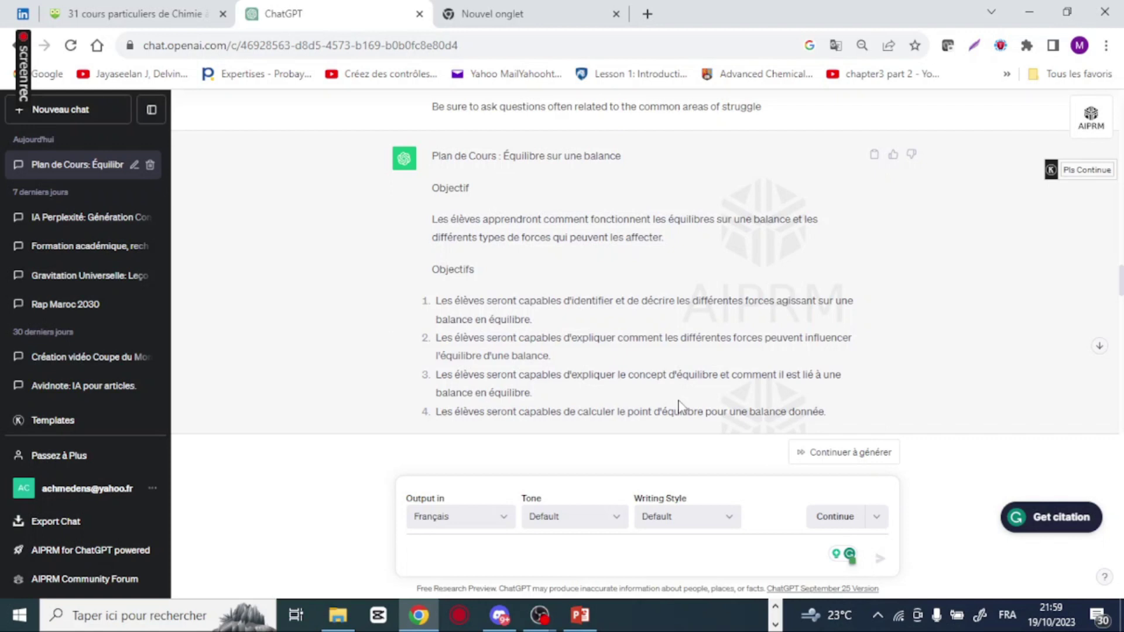
scroll(679, 404, "down", 2)
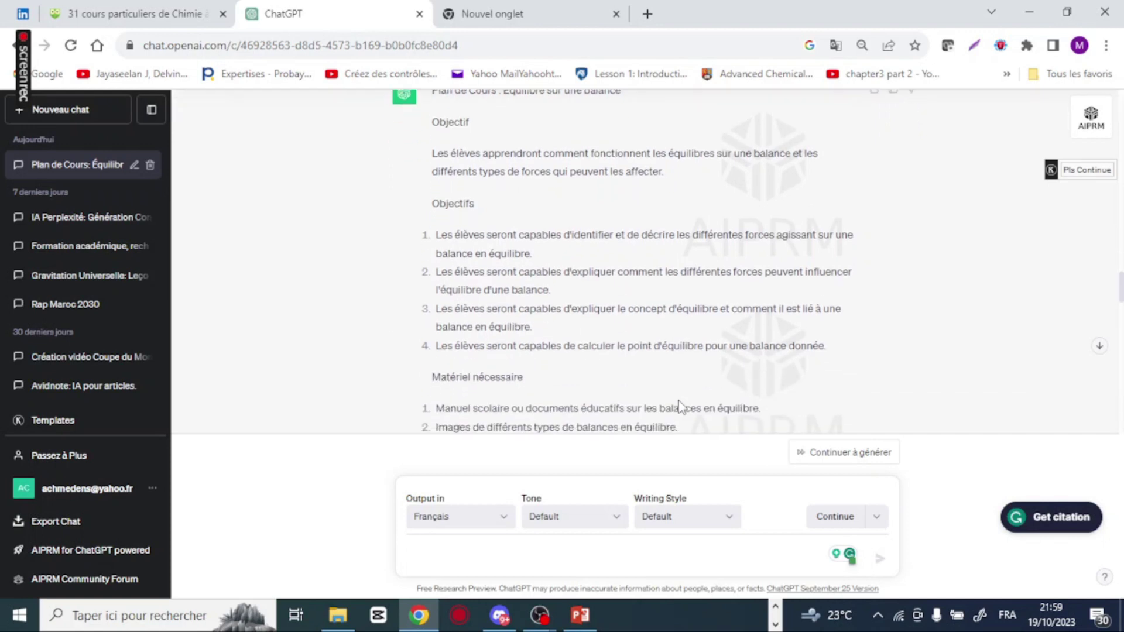
scroll(678, 404, "down", 1)
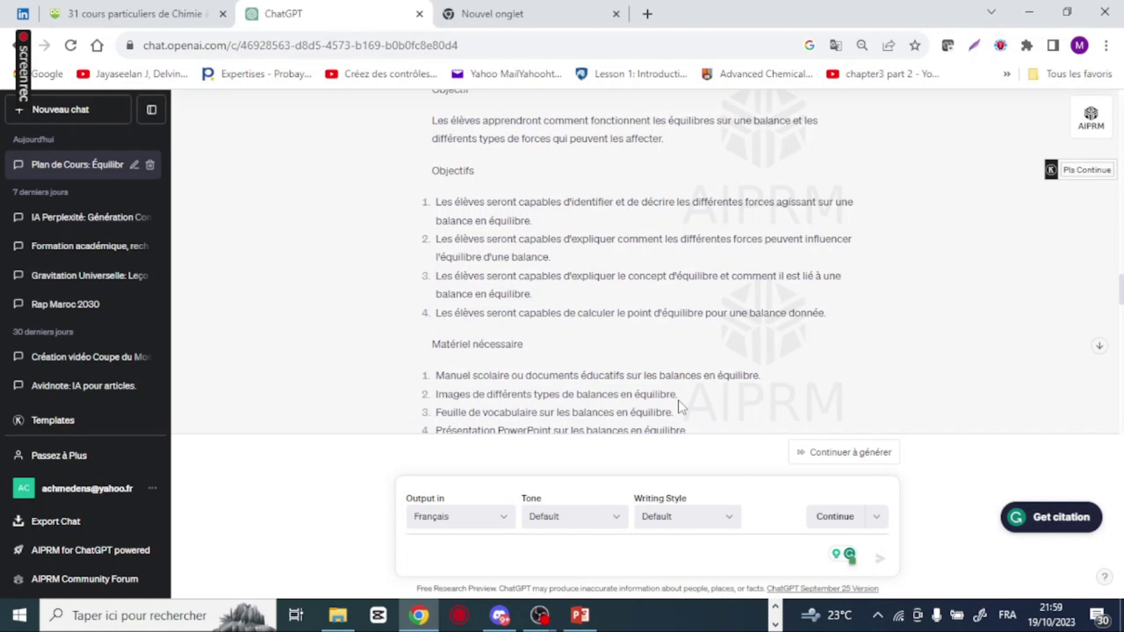
scroll(681, 407, "down", 2)
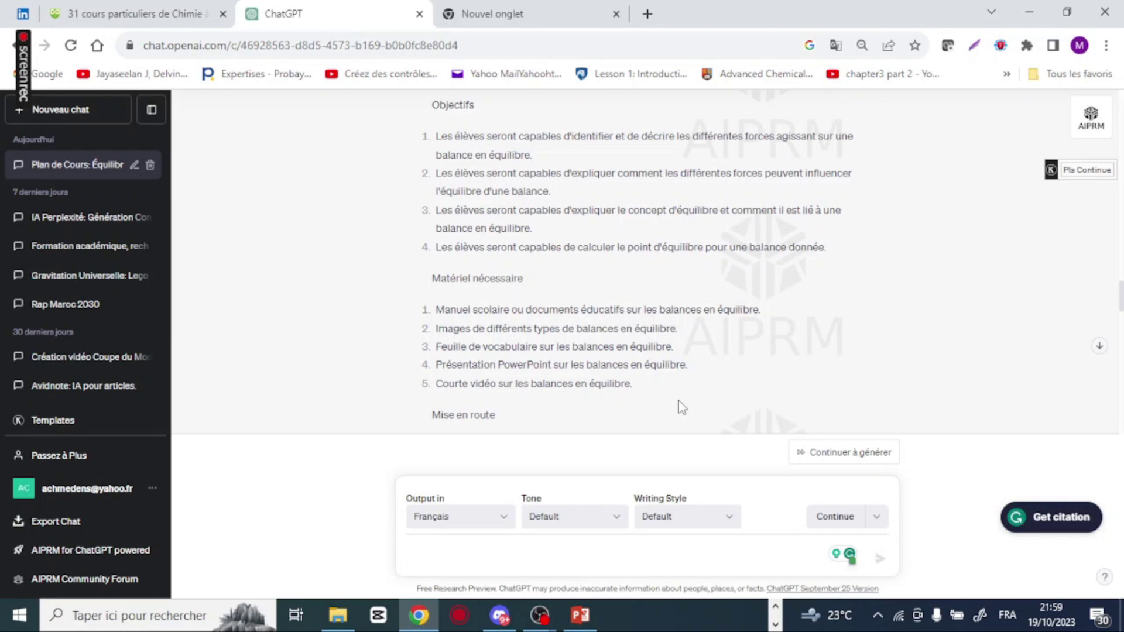
scroll(681, 407, "down", 9)
scroll(678, 399, "down", 6)
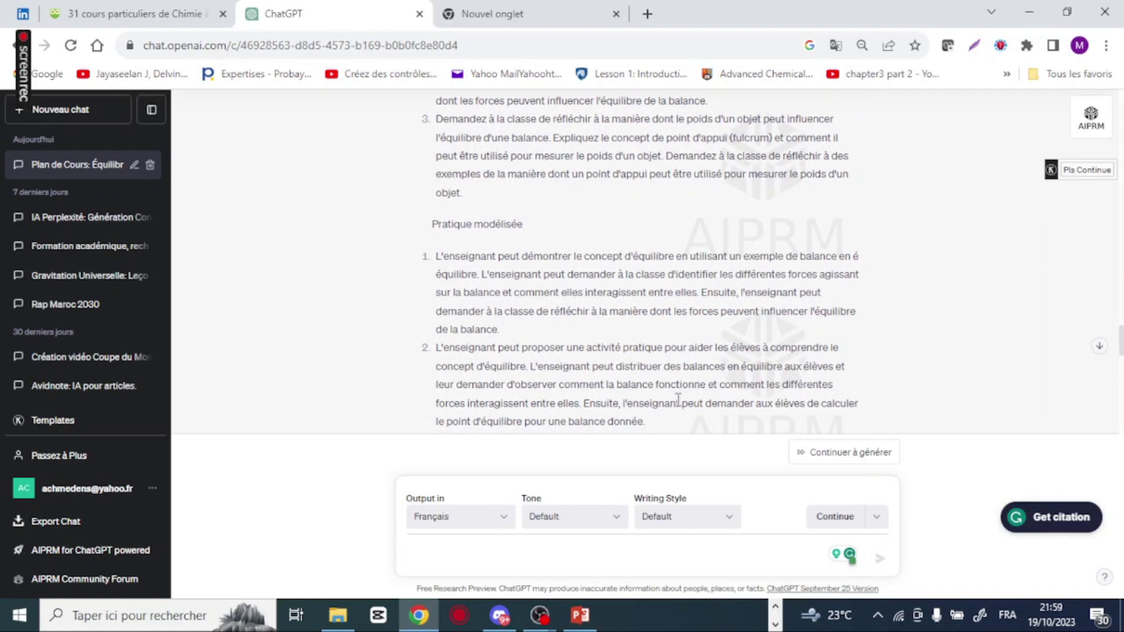
scroll(678, 399, "up", 10)
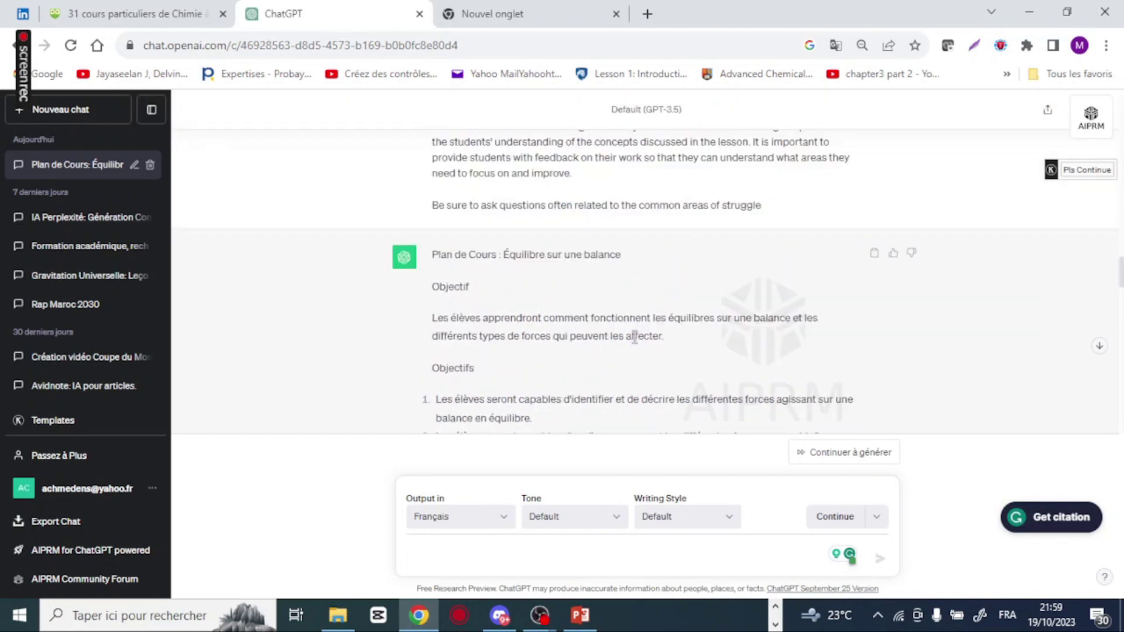
Step: Copy ChatGPT's French translation and paste it into a new blank Word document
left_click(874, 254)
left_click(153, 620)
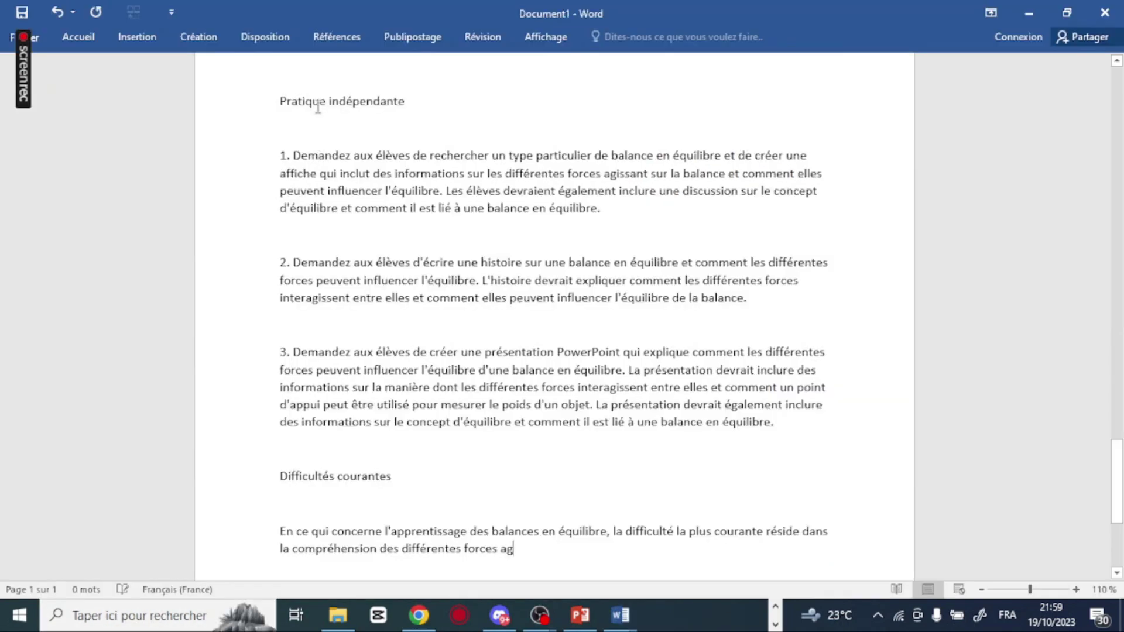
Step: Review the pasted French lesson plan in Word from its title and objectives through the guided practice section
key("Up")
scroll(315, 118, "up", 15)
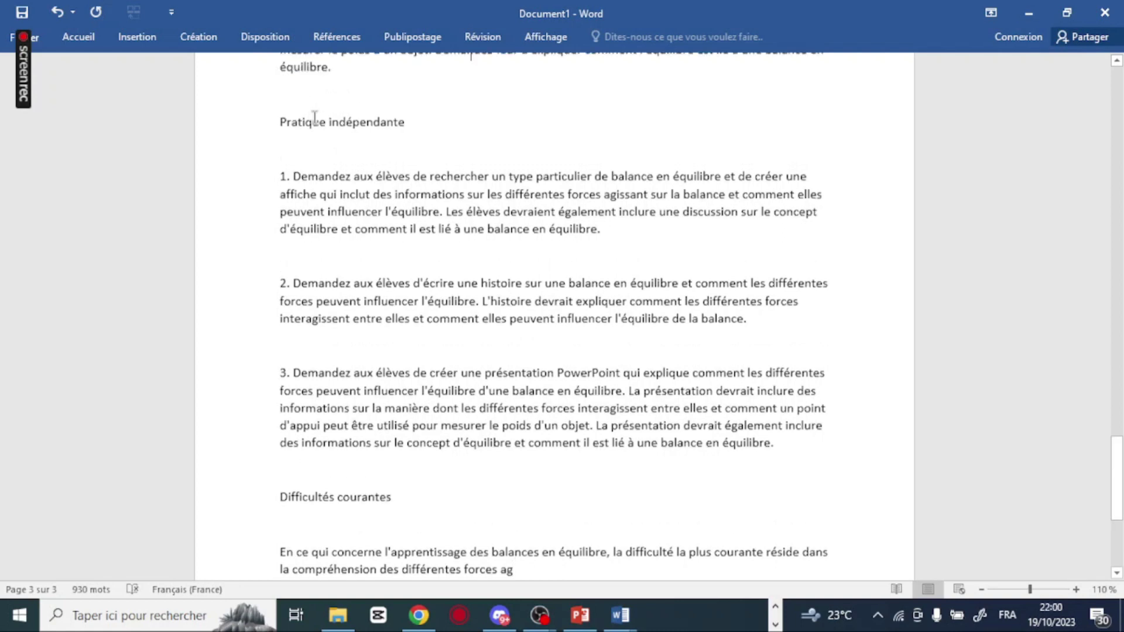
scroll(314, 118, "up", 15)
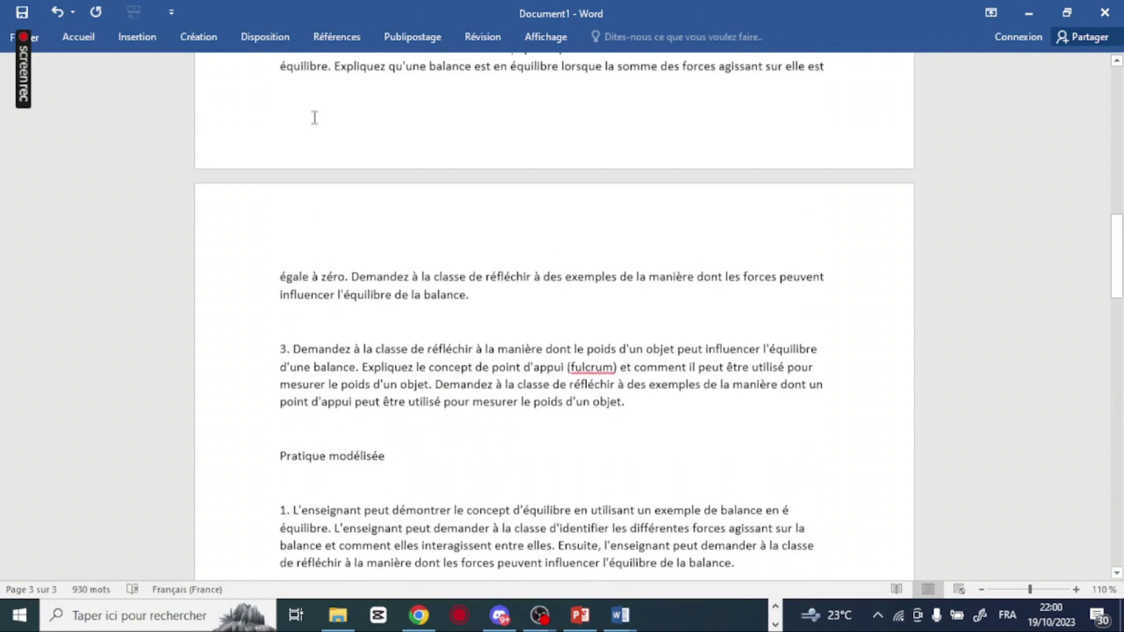
scroll(314, 118, "up", 8)
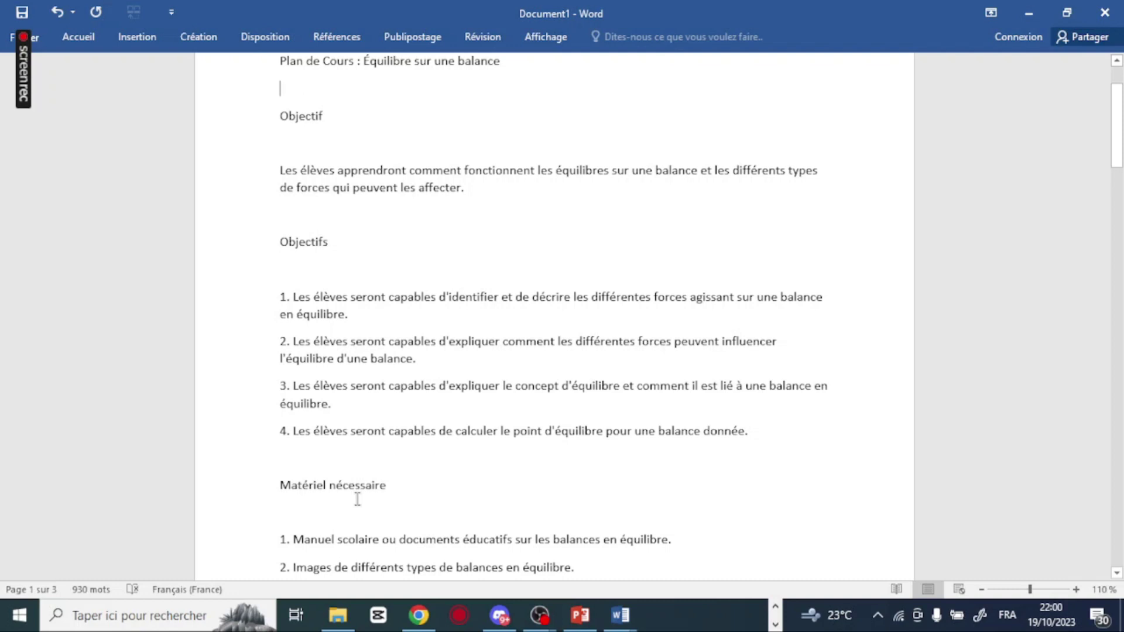
key("Down")
key("Down")
key("Down")
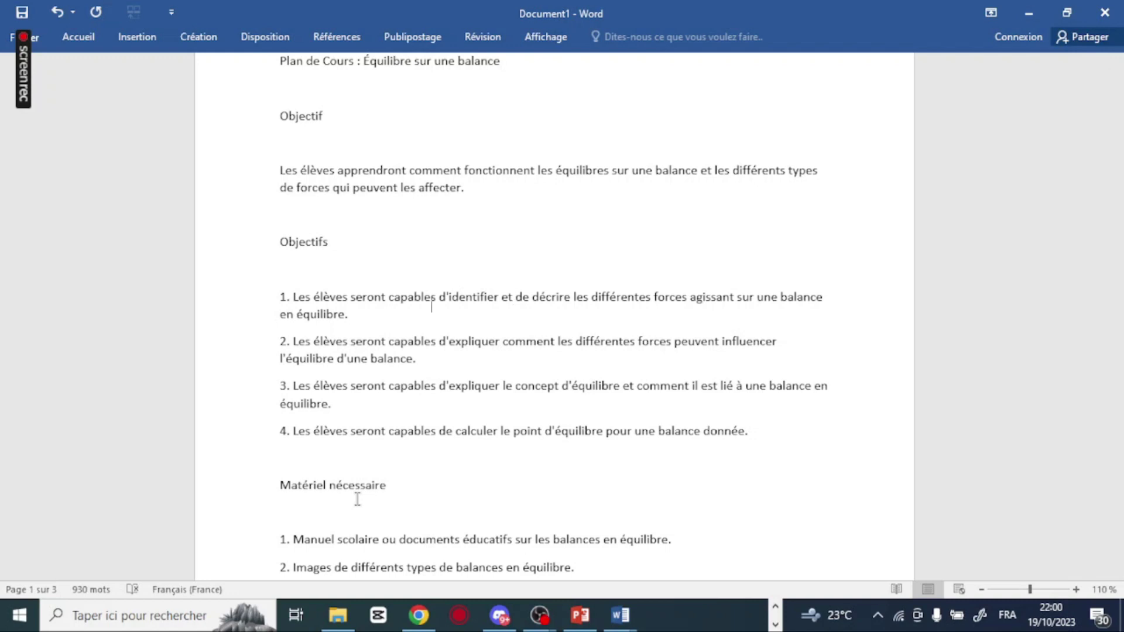
key("Down")
key("Down")
key("Down")
key("Down")
key("Down")
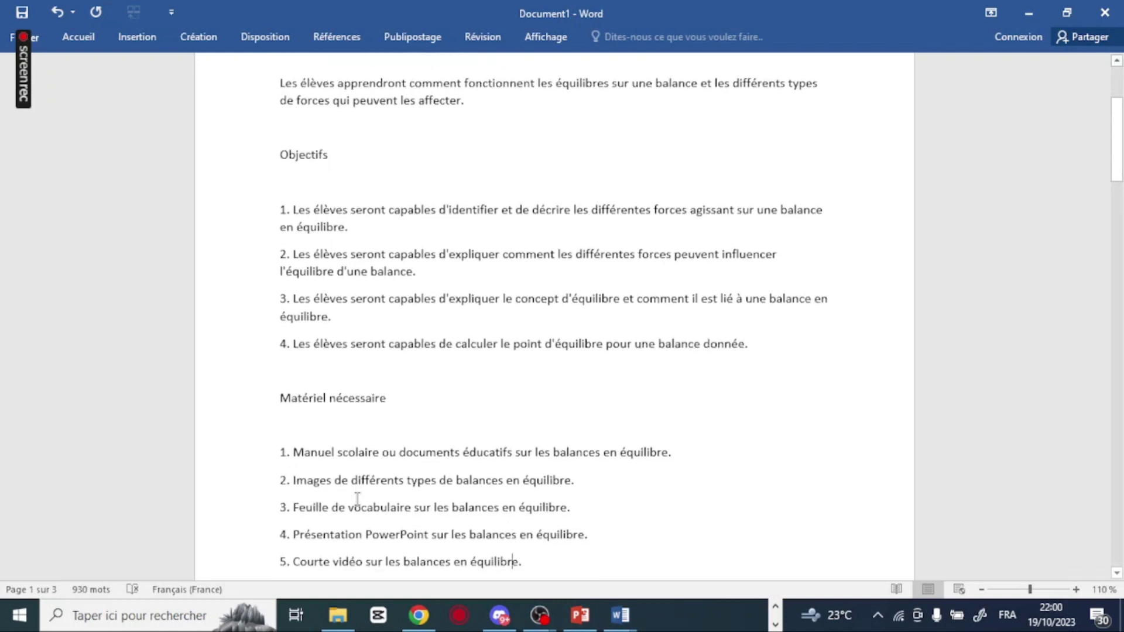
key("Down")
key("Down")
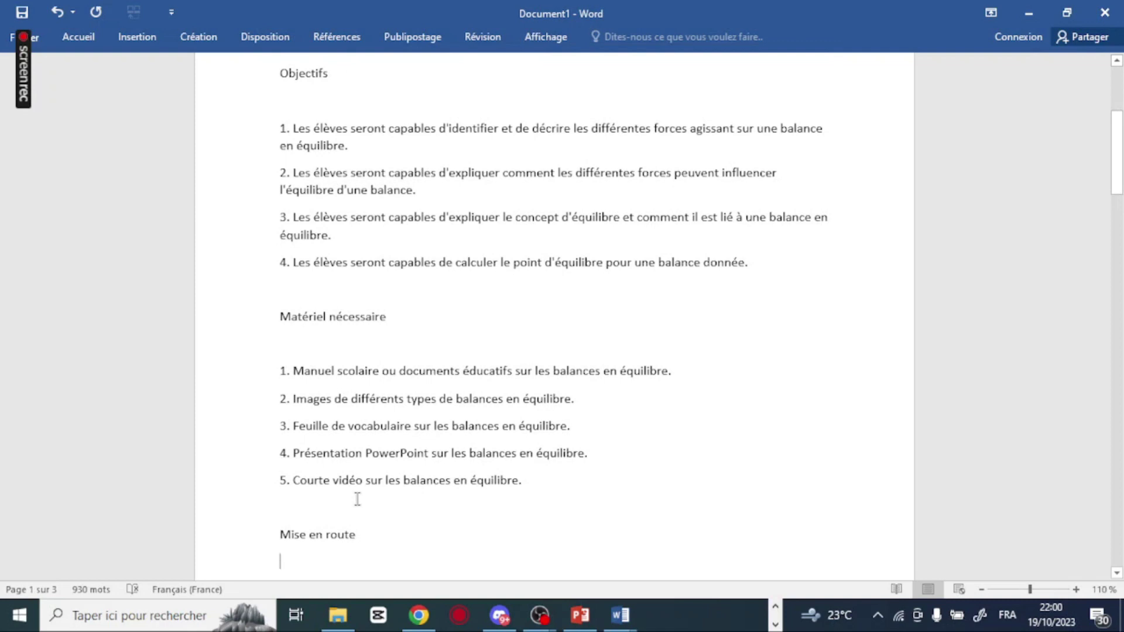
key("Down")
key("Down")
key("Down")
key("Down")
key("Down")
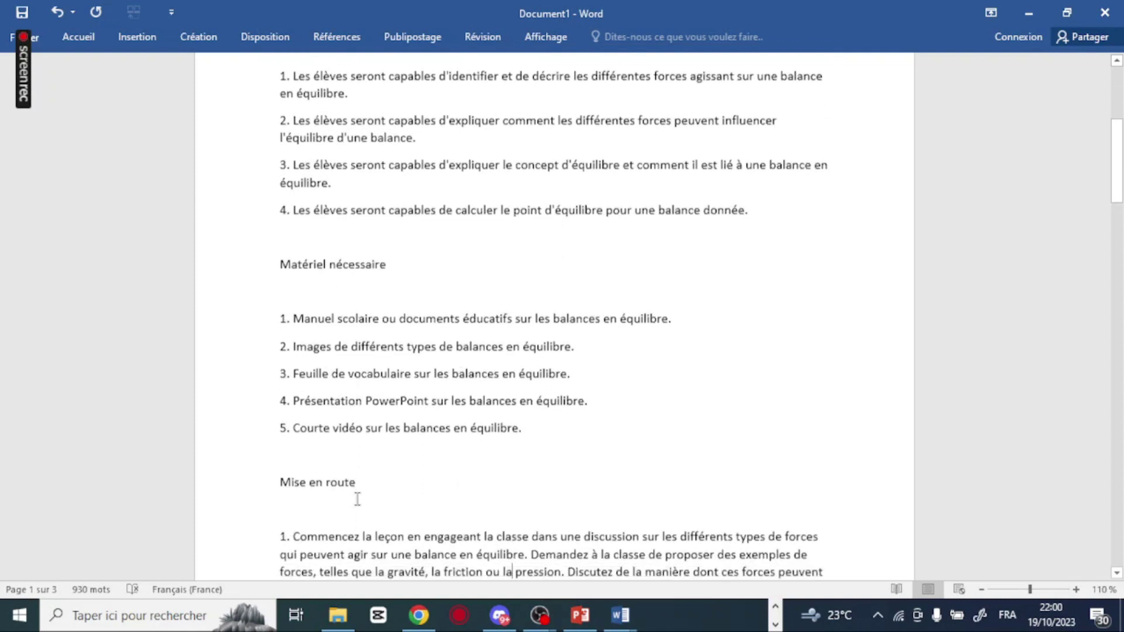
key("Down")
key("Down")
key("Down")
key("Down")
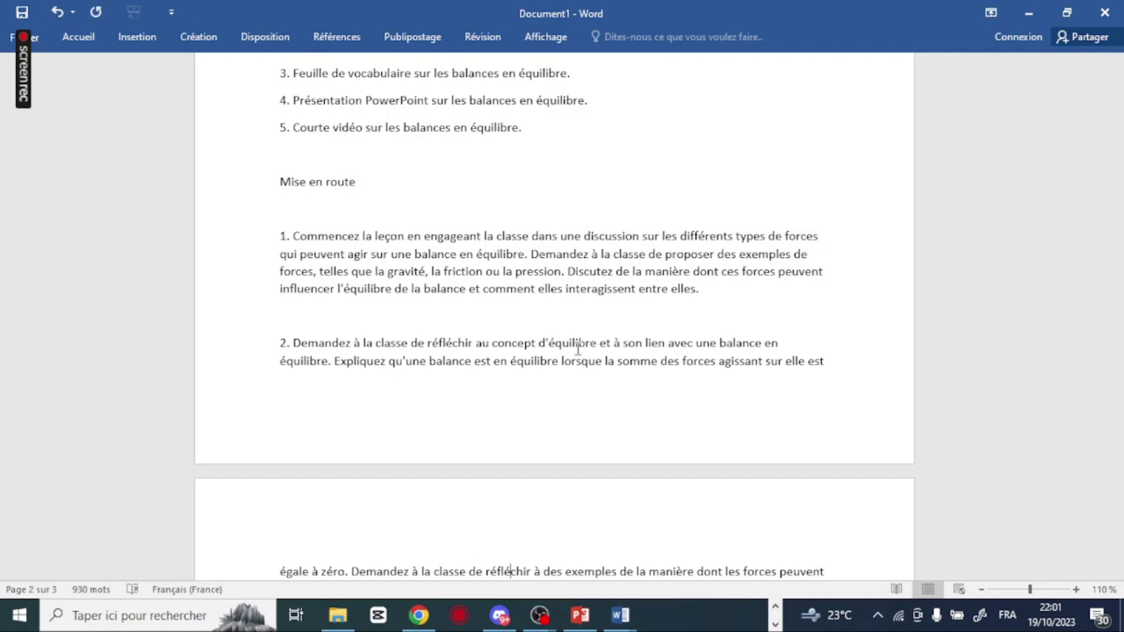
scroll(578, 349, "down", 4)
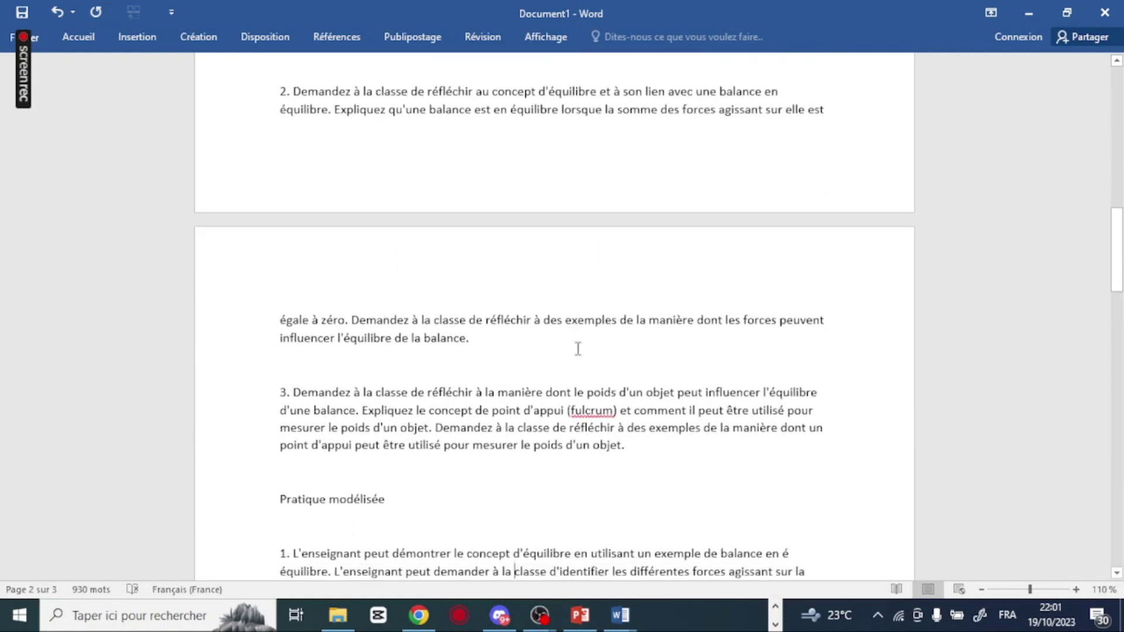
scroll(578, 349, "down", 1)
scroll(578, 349, "down", 2)
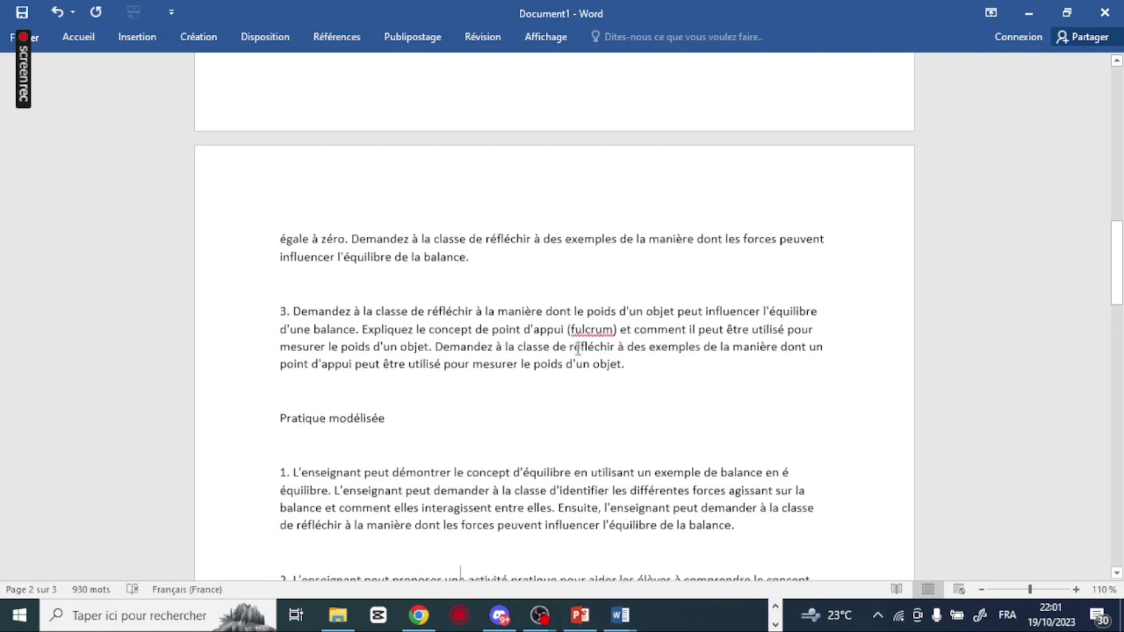
scroll(577, 349, "down", 6)
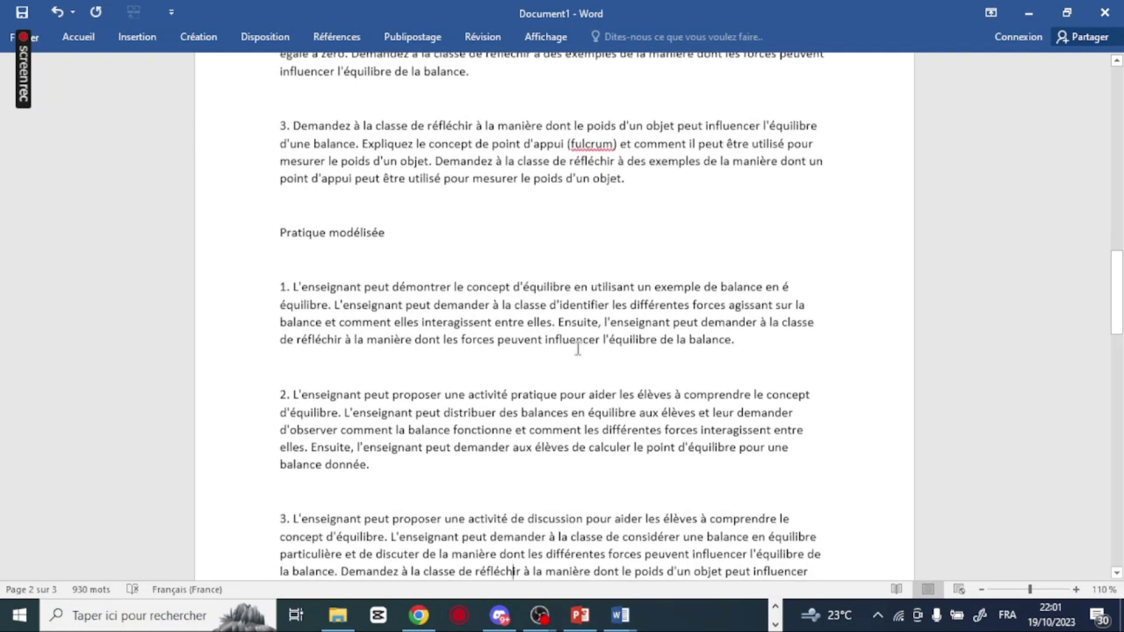
scroll(578, 349, "down", 2)
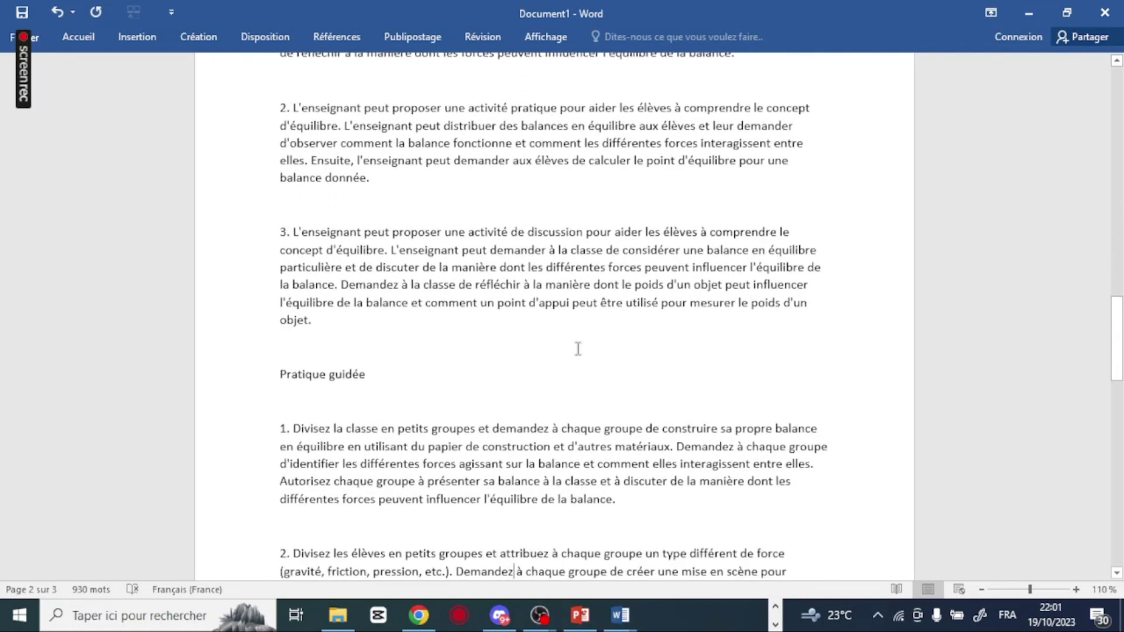
scroll(578, 349, "down", 1)
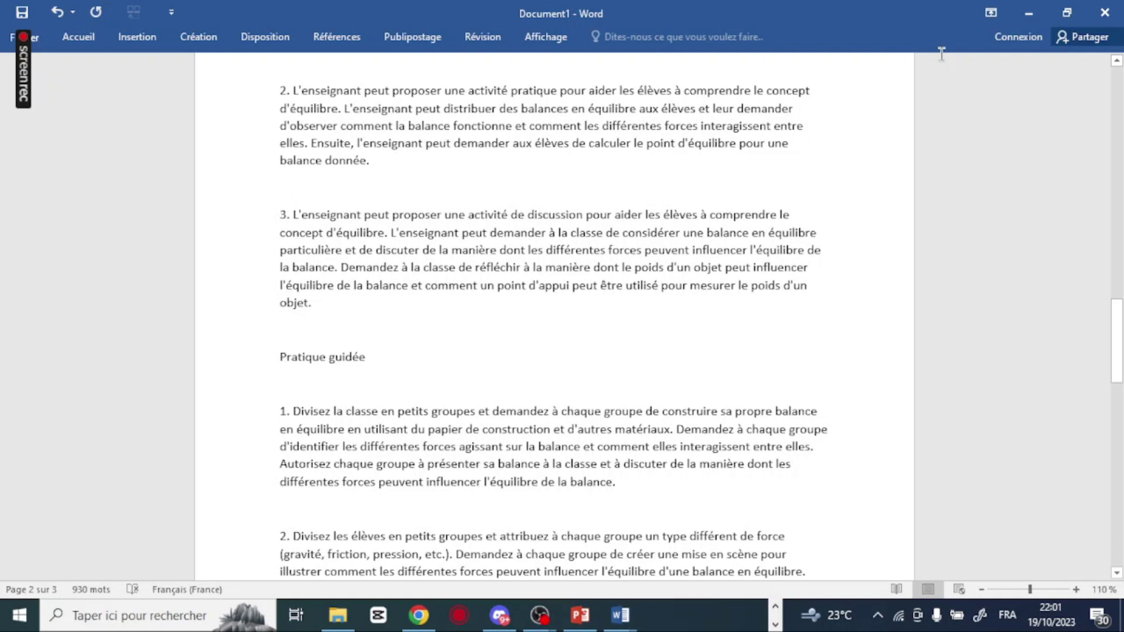
Step: Switch back to Education Copilot in Firefox and go back from the lesson plan to the workshop tools list
left_click(1032, 21)
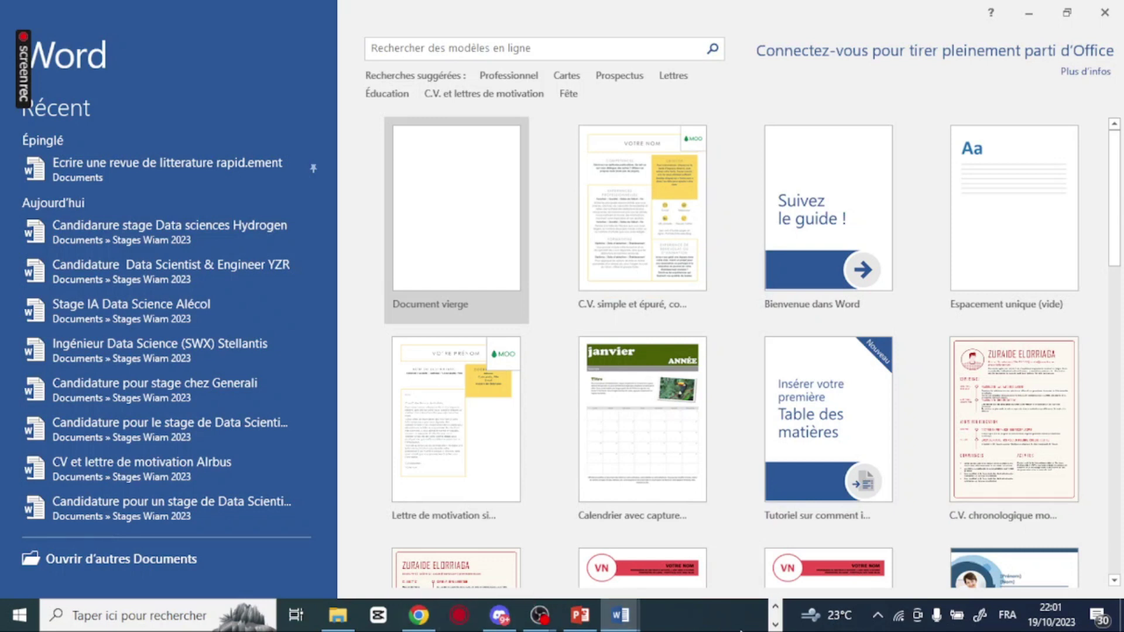
left_click(775, 624)
left_click(654, 614)
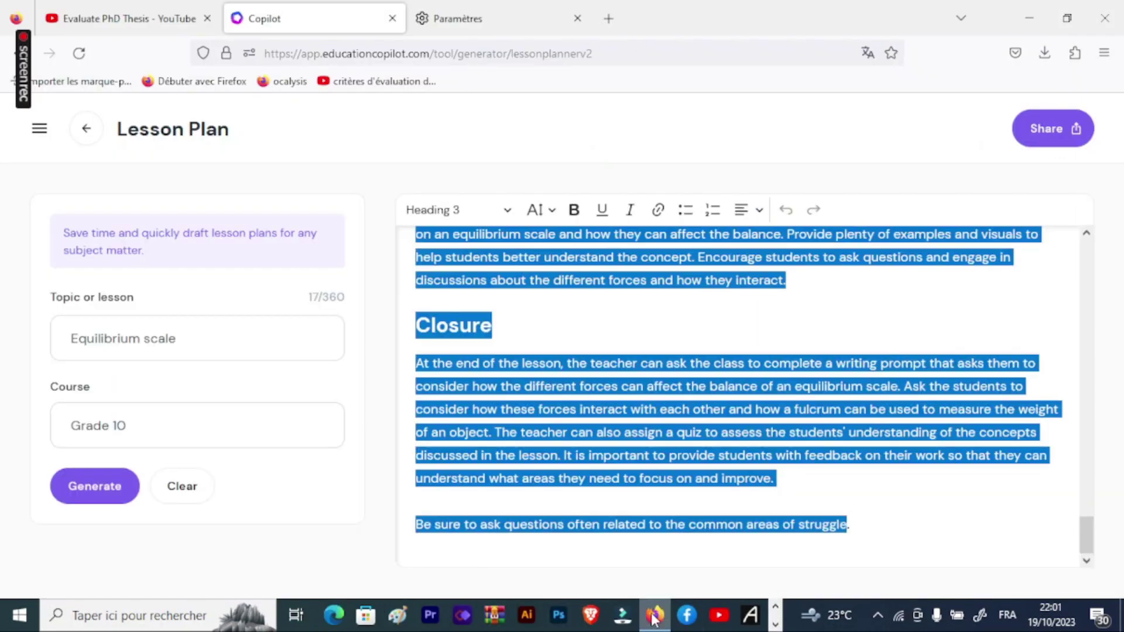
left_click(298, 319)
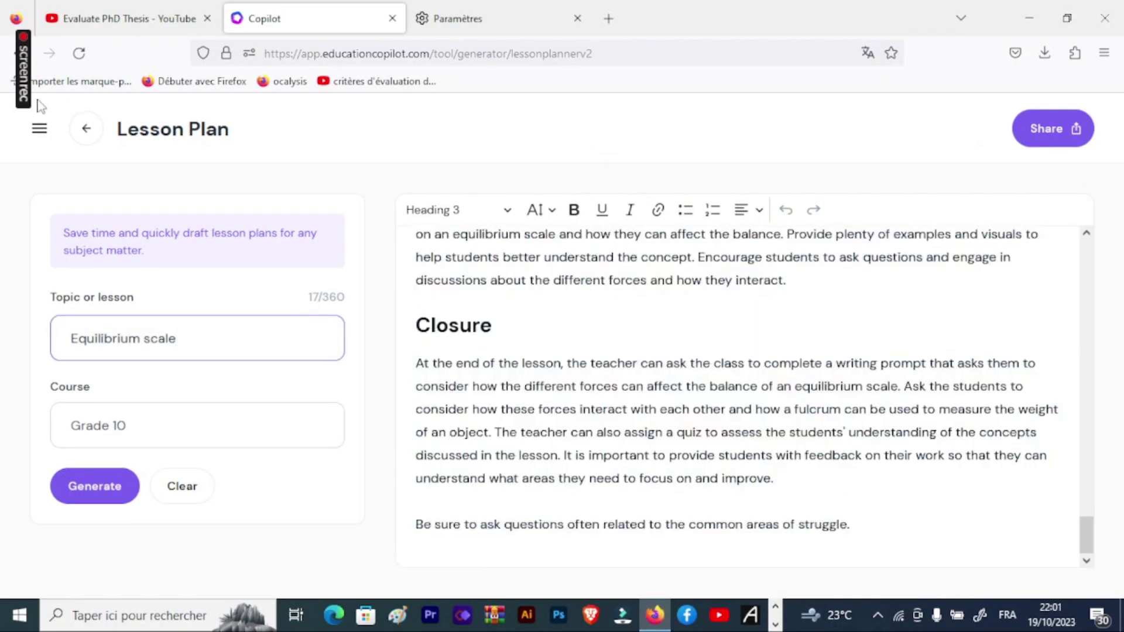
mouse_move(25, 58)
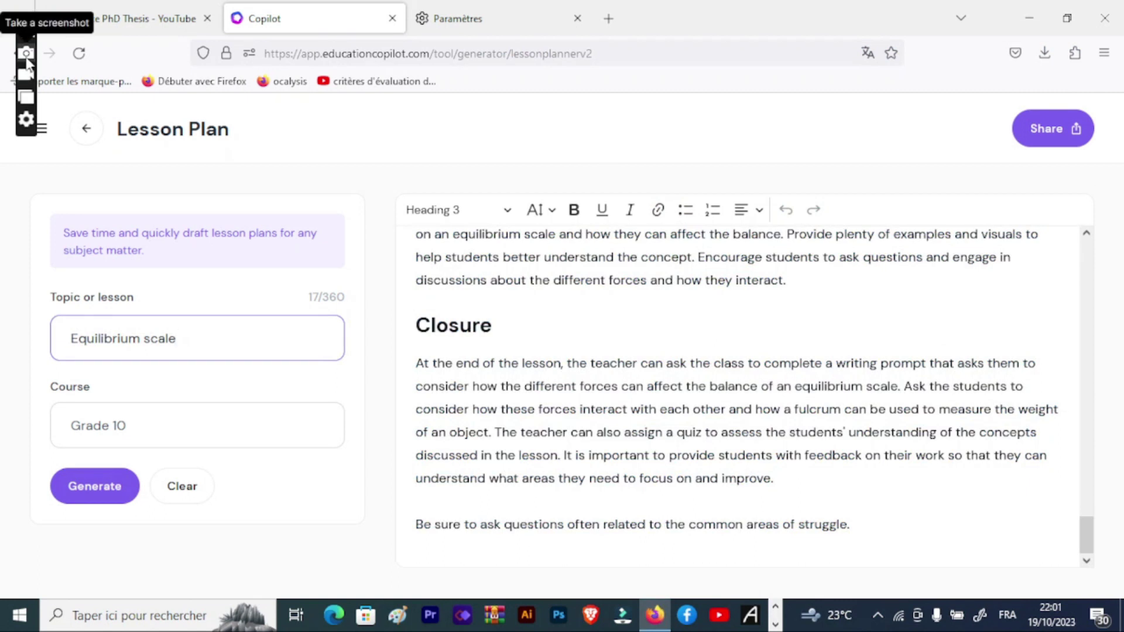
left_click(86, 128)
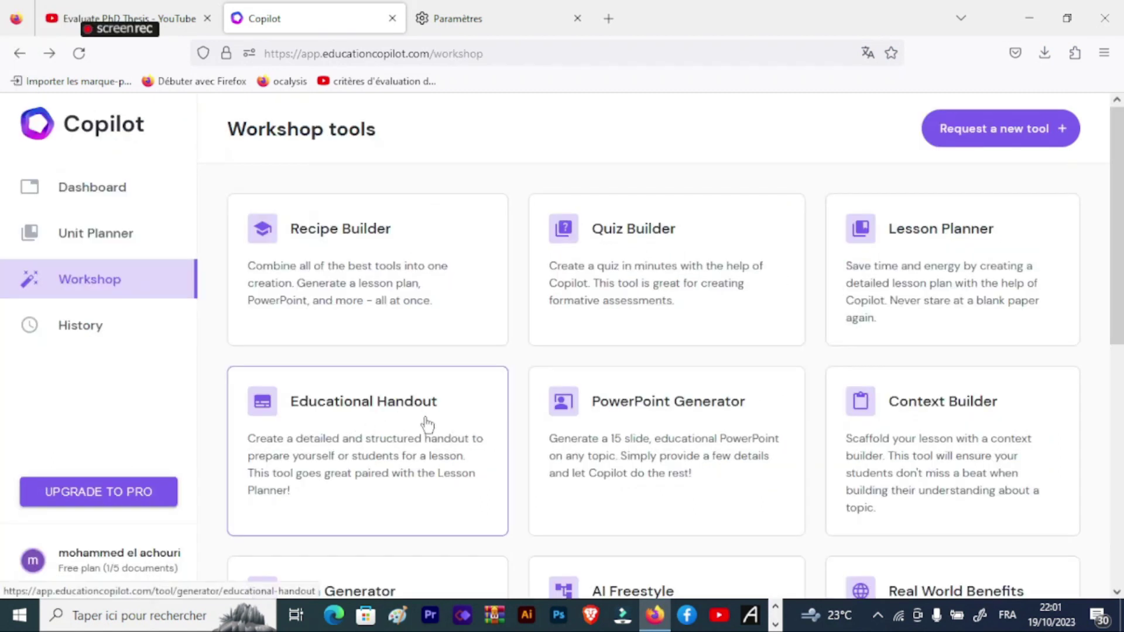
Step: Generate an educational handout covering "Equilibrium Balance" for the course "grade 10"
left_click(351, 411)
double_click(353, 411)
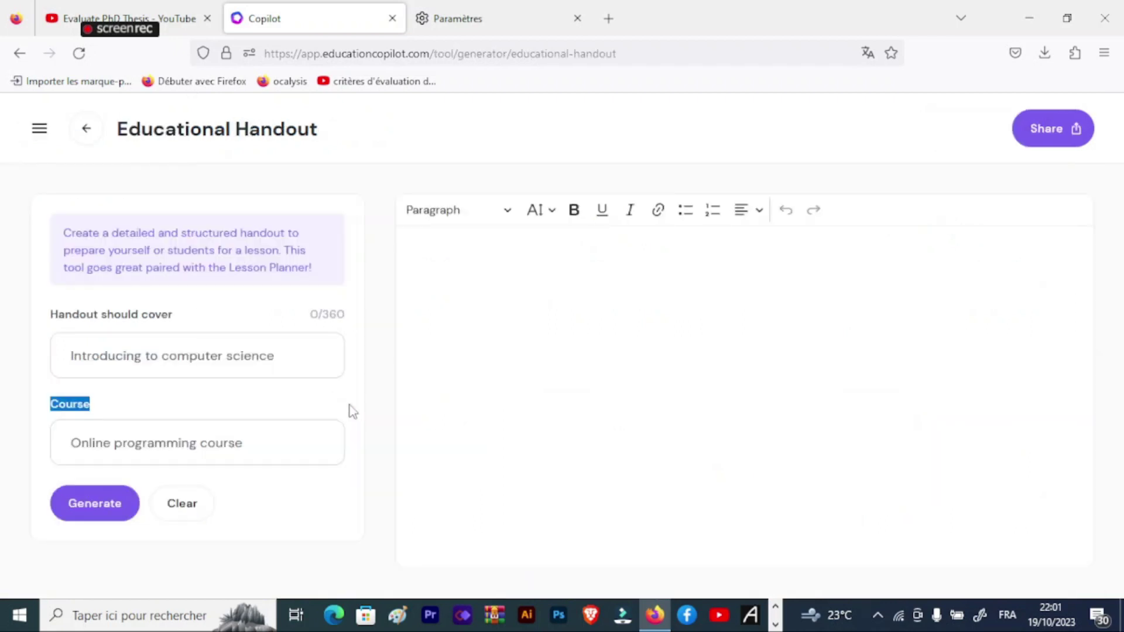
left_click(305, 364)
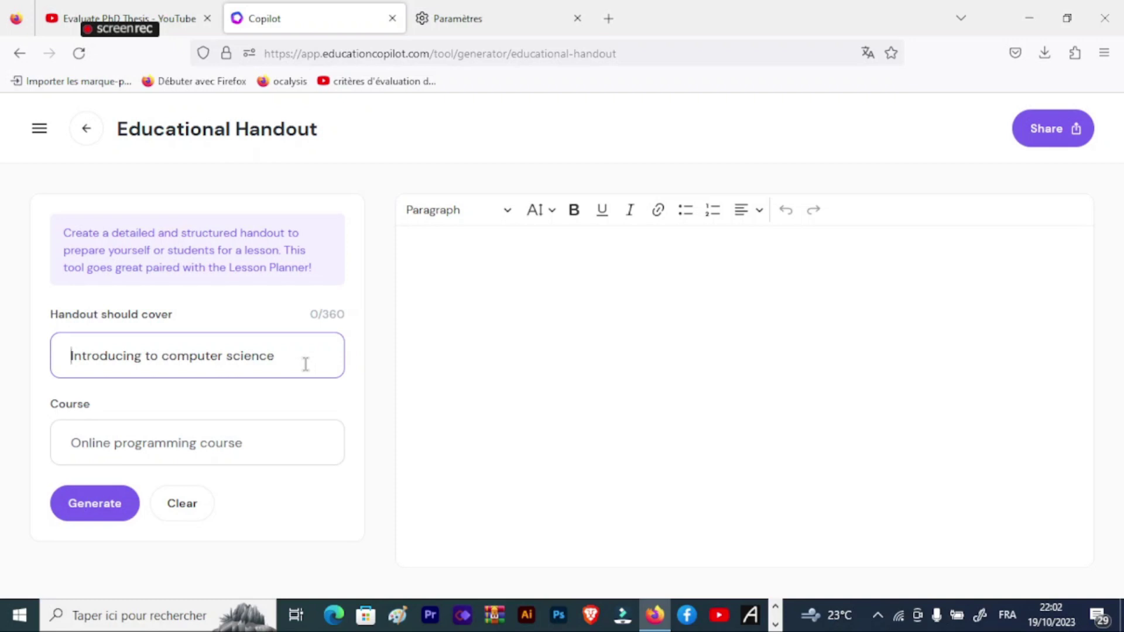
type("Equilibrium Balance")
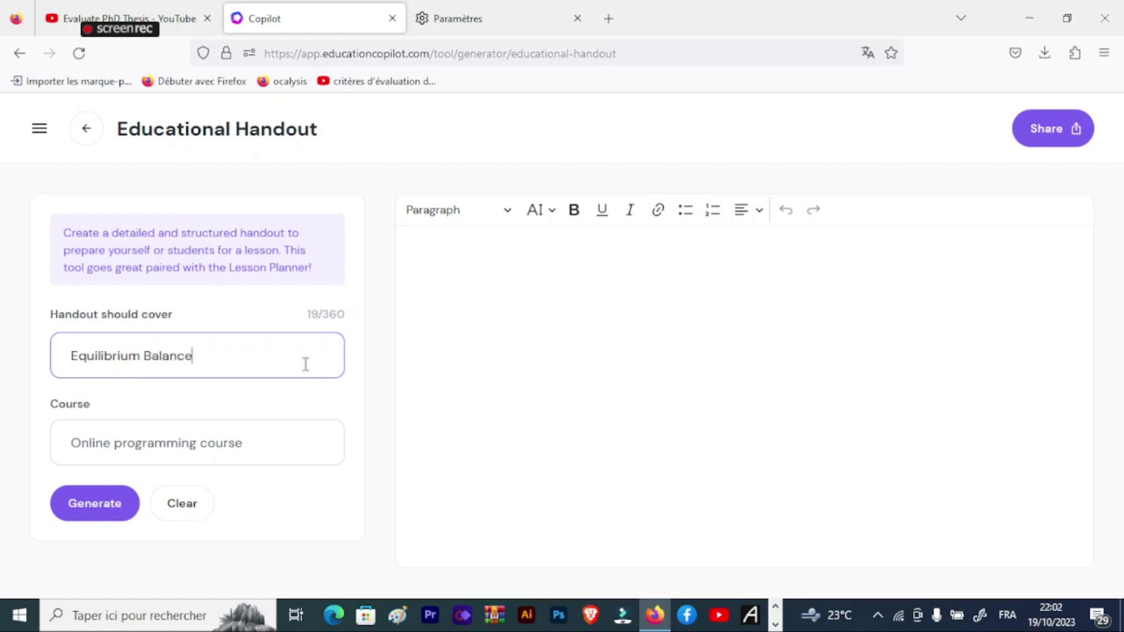
left_click(305, 440)
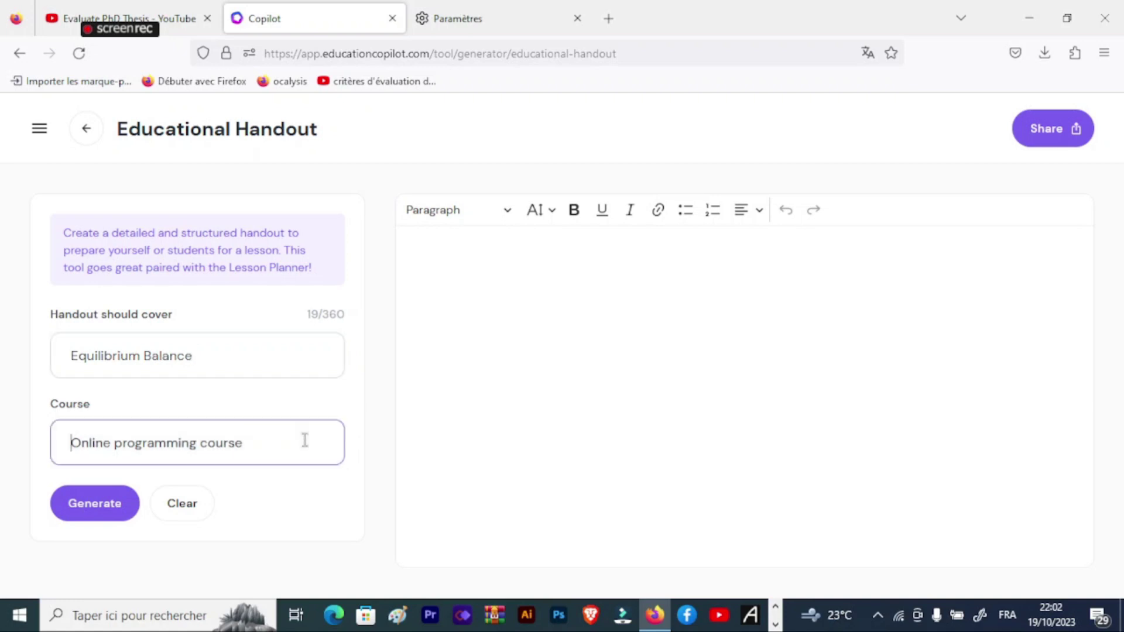
left_click(120, 473)
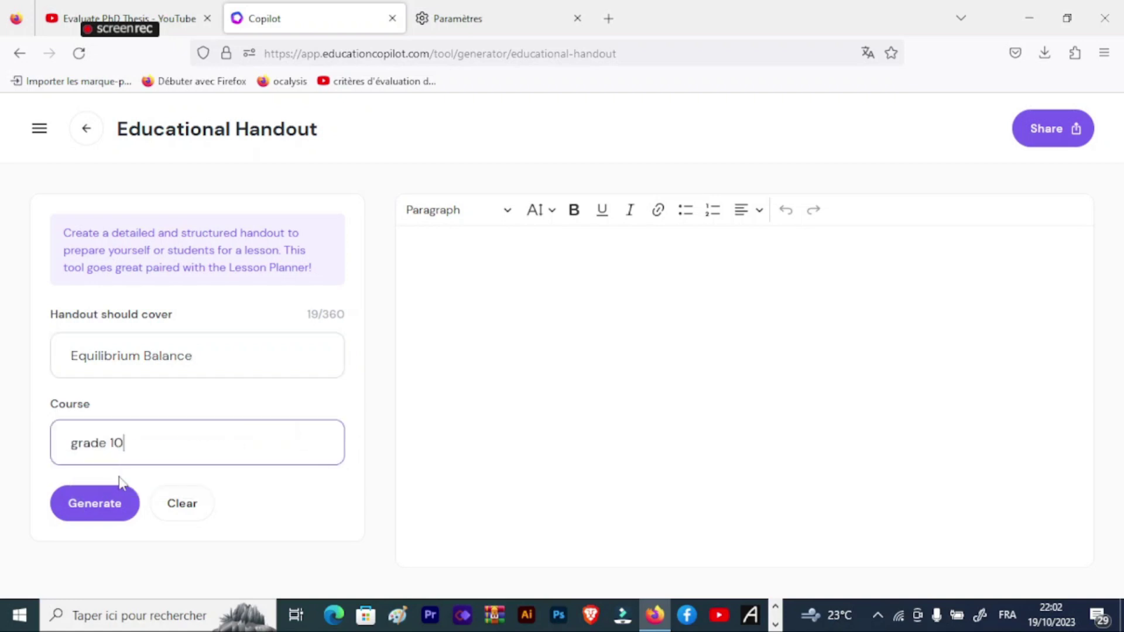
left_click(109, 514)
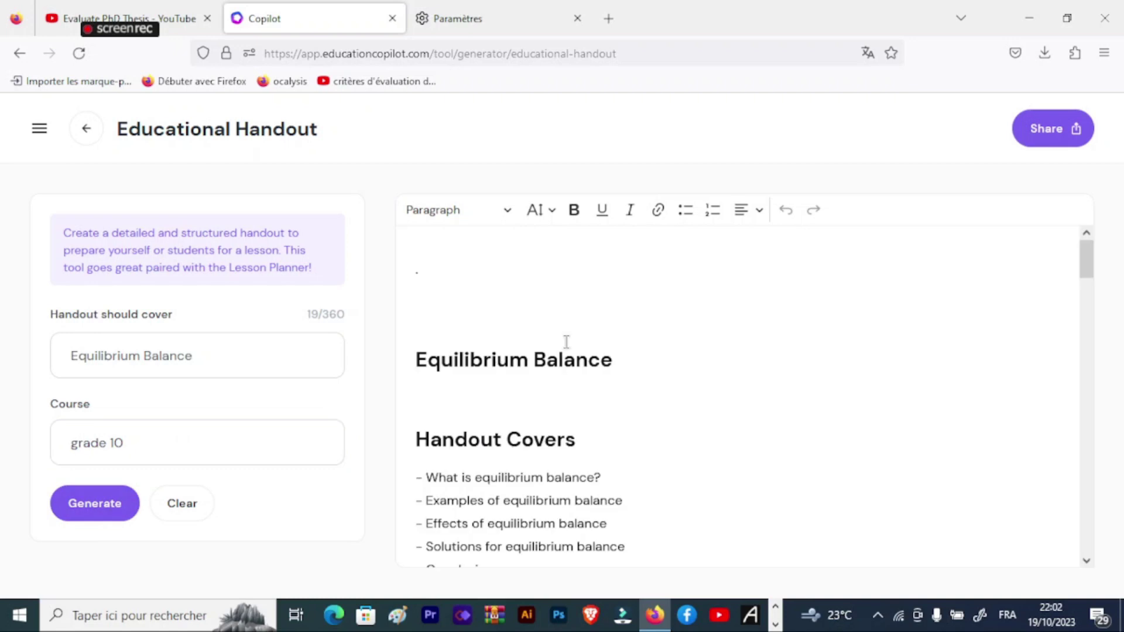
Step: Copy the generated Equilibrium Balance handout text from its title through the last sentence of the conclusion
left_click(604, 341)
key("Down")
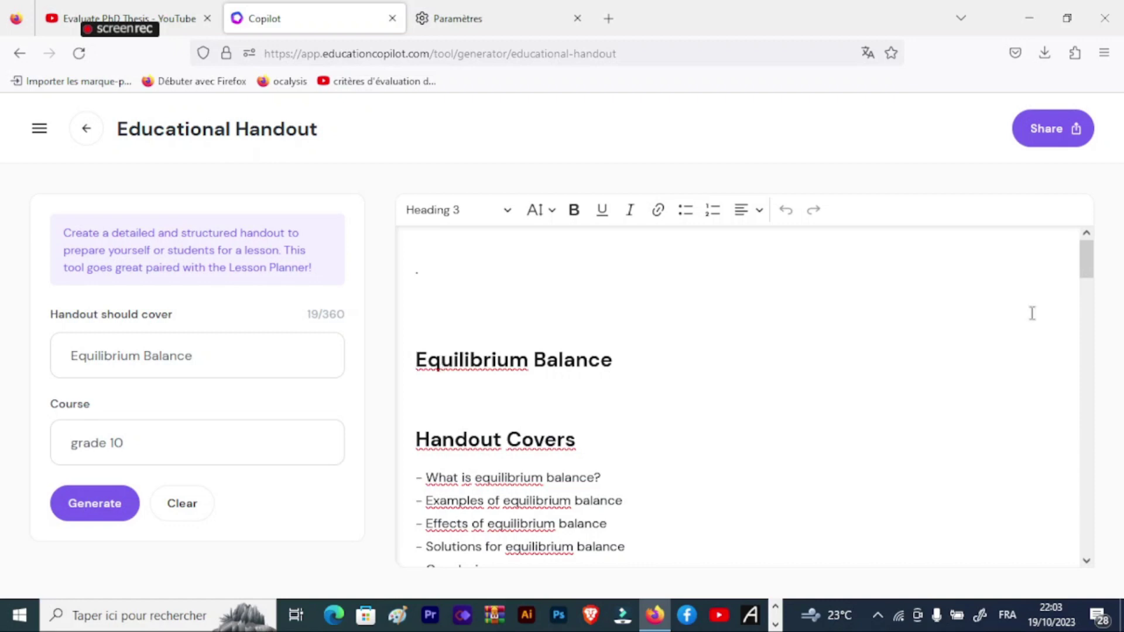
scroll(1086, 258, "down", 1)
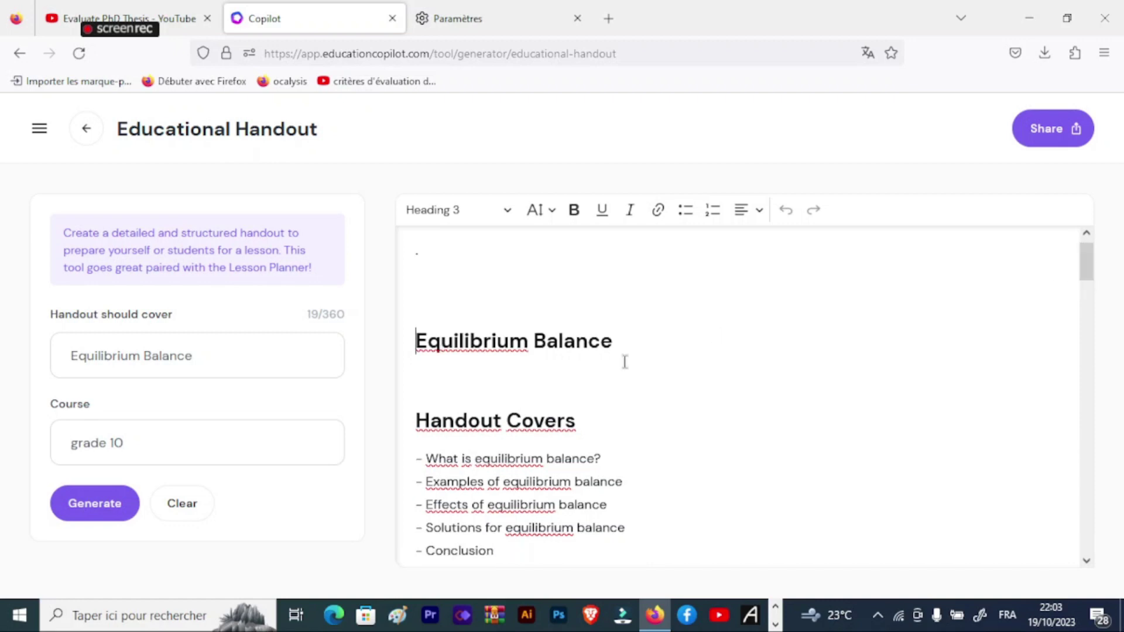
left_click_drag(416, 340, 1057, 476)
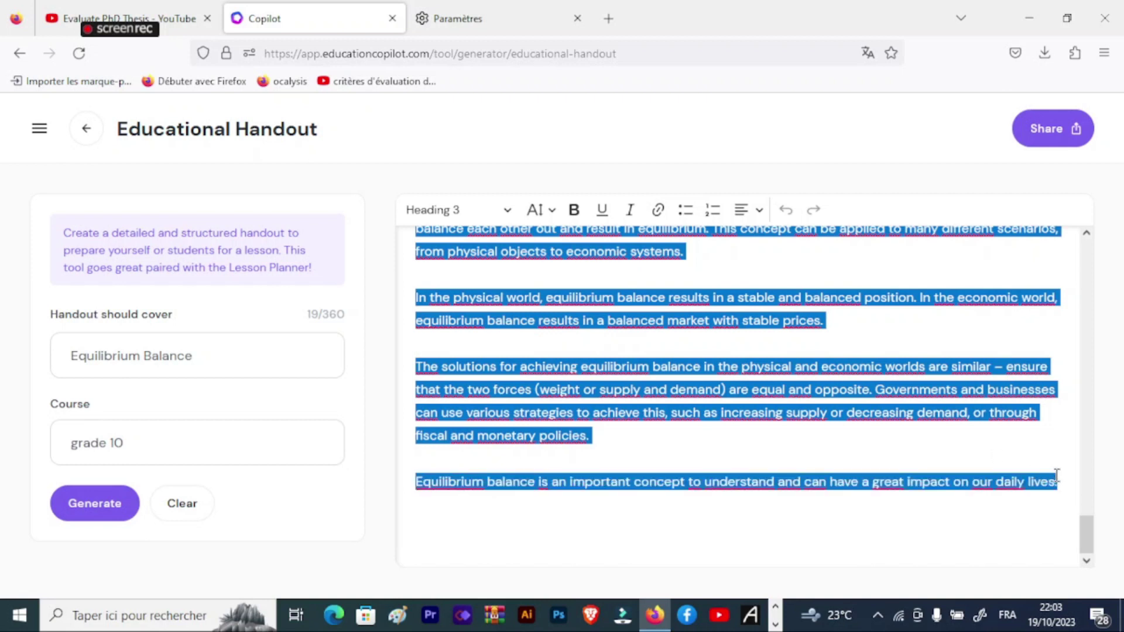
right_click(521, 391)
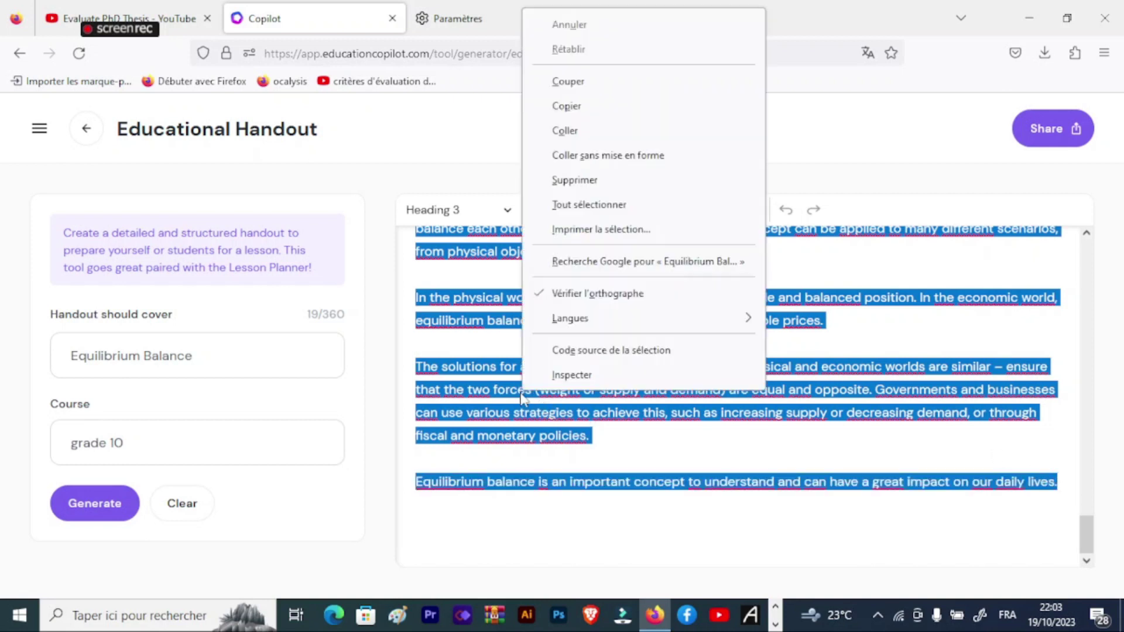
left_click(565, 130)
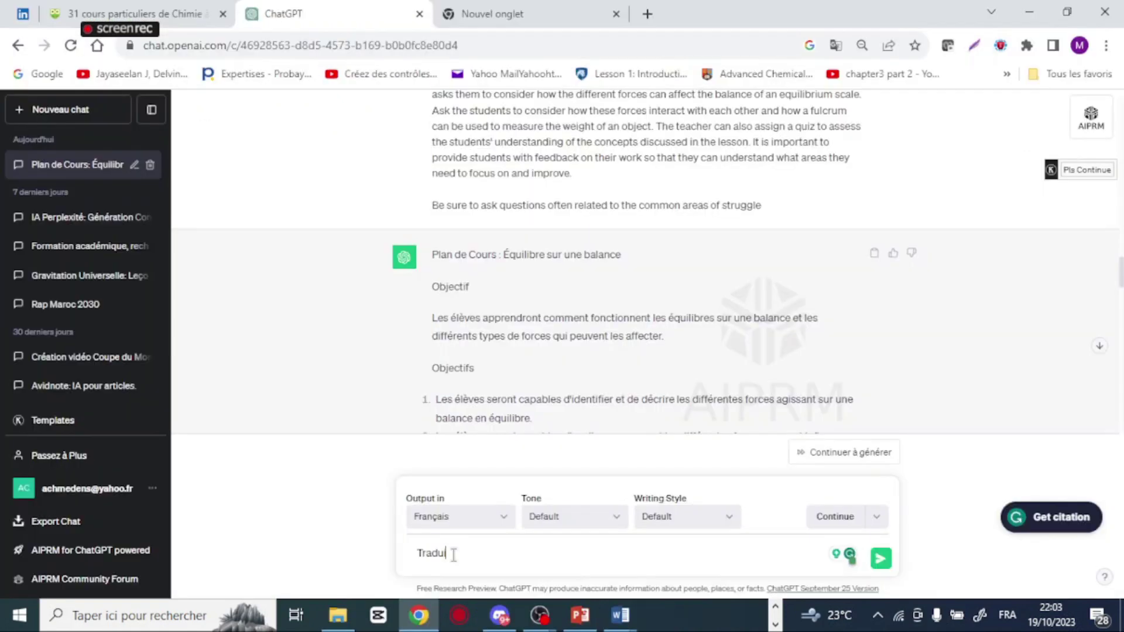
Step: Switch to ChatGPT, ask it to translate the document into French ("Traduire en Français le docu…"), and look through the reply
type("en Français le docu")
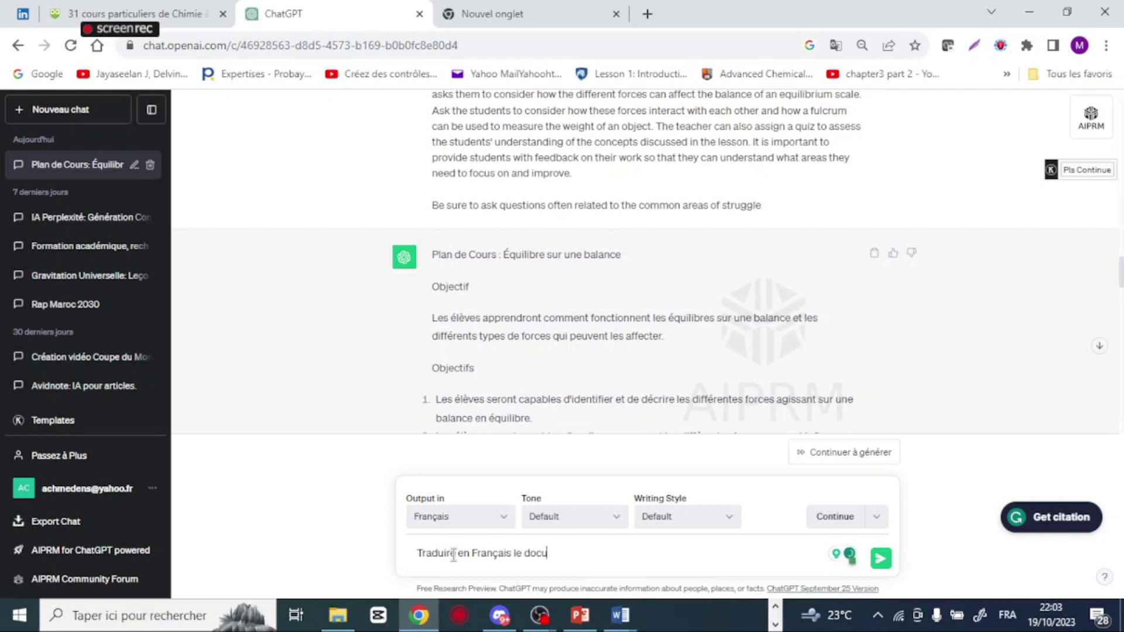
key("Return")
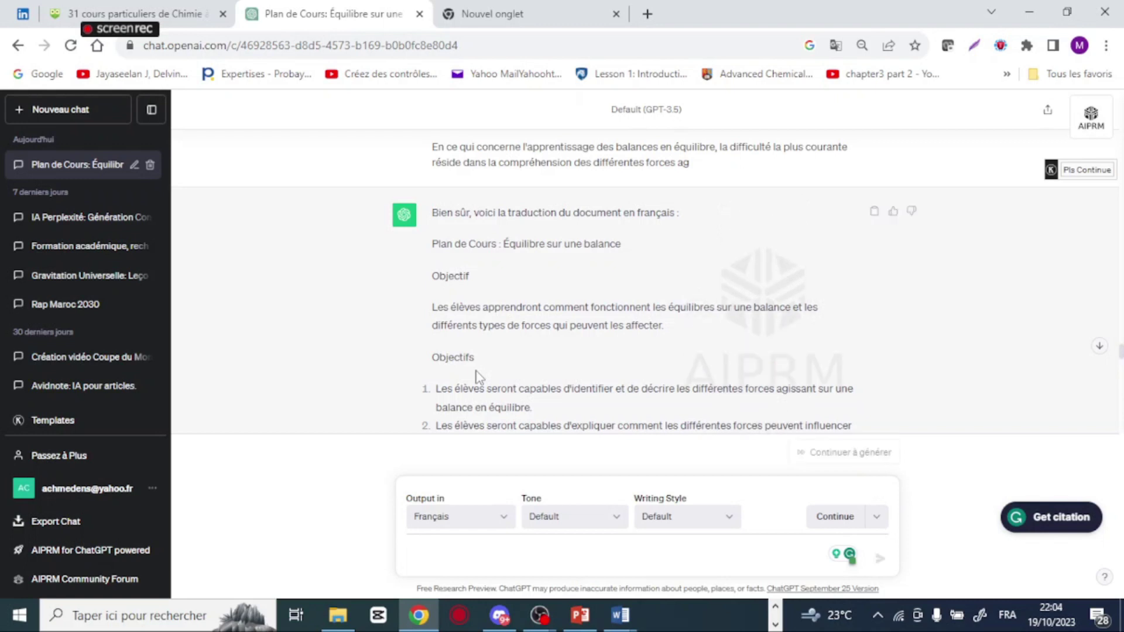
scroll(477, 374, "down", 3)
scroll(475, 371, "down", 15)
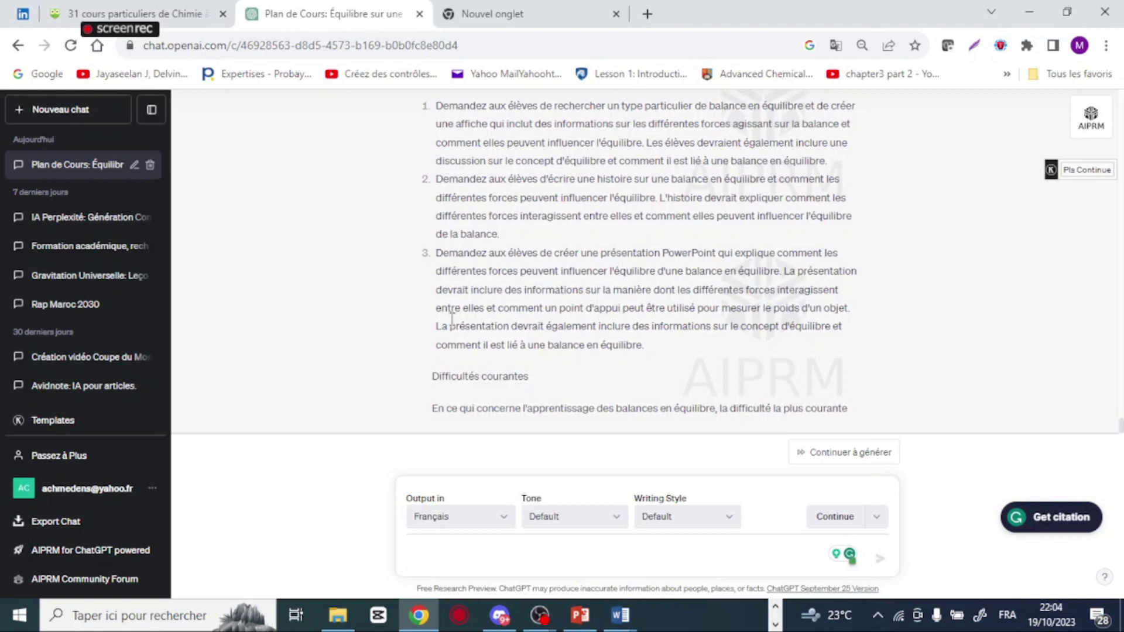
scroll(442, 300, "up", 4)
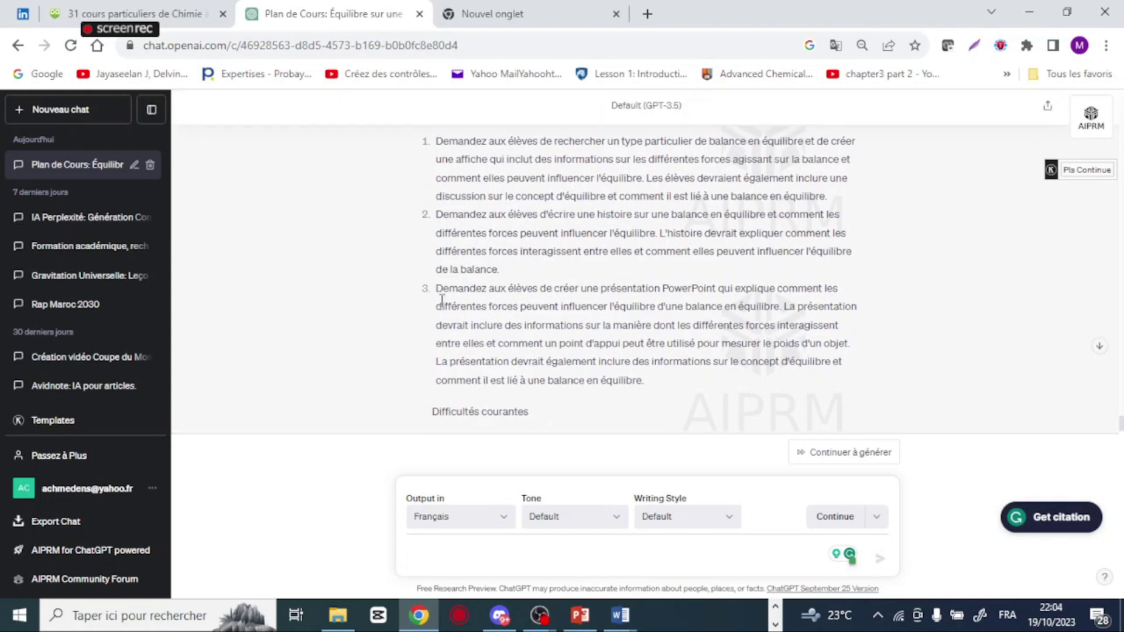
scroll(442, 300, "up", 10)
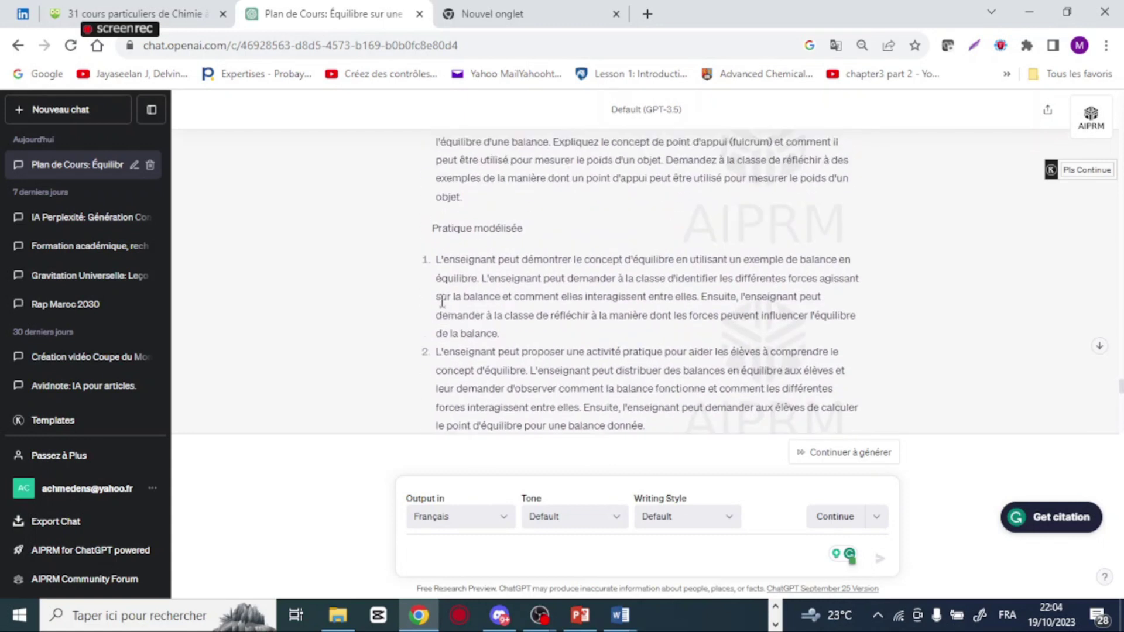
scroll(442, 302, "up", 5)
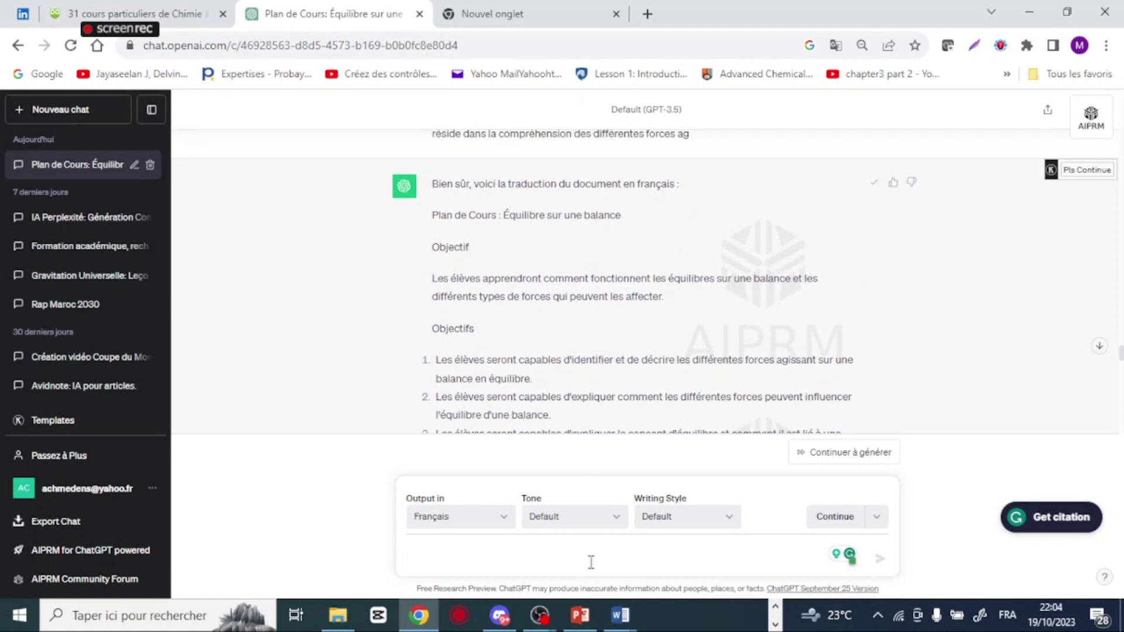
Step: Copy ChatGPT's latest French reply and paste it into another new blank Word document
left_click(620, 615)
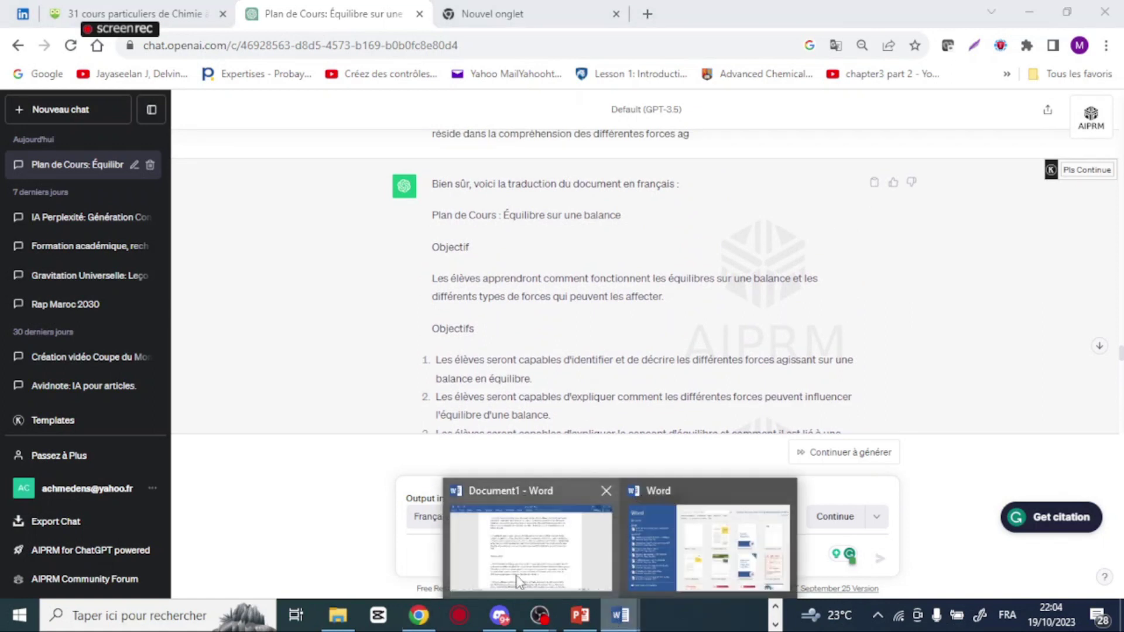
left_click(517, 582)
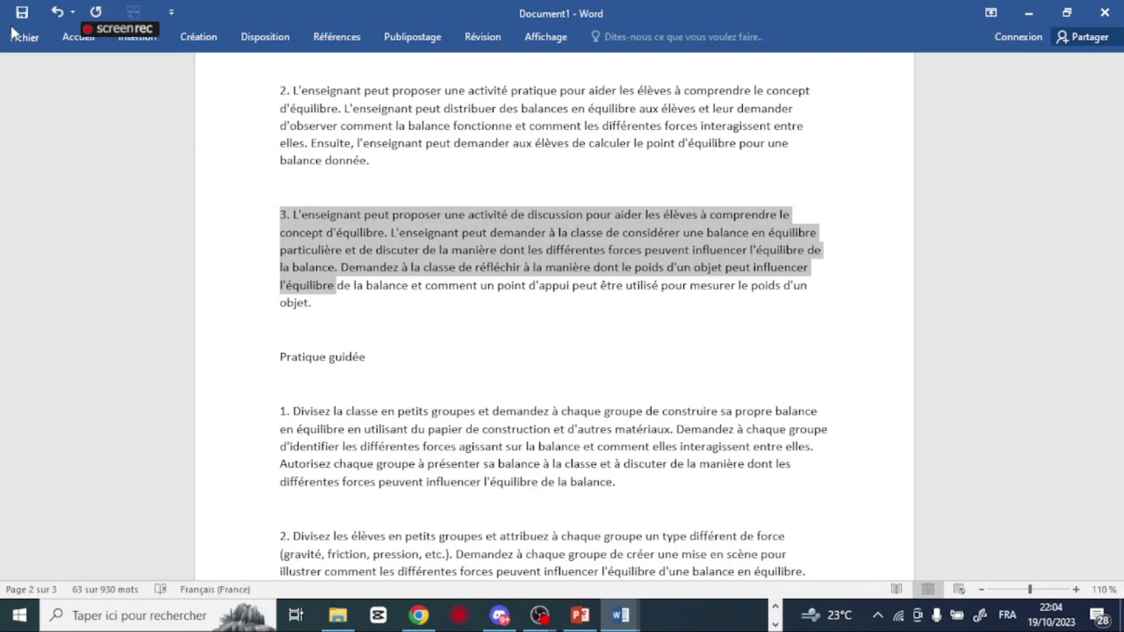
left_click(15, 39)
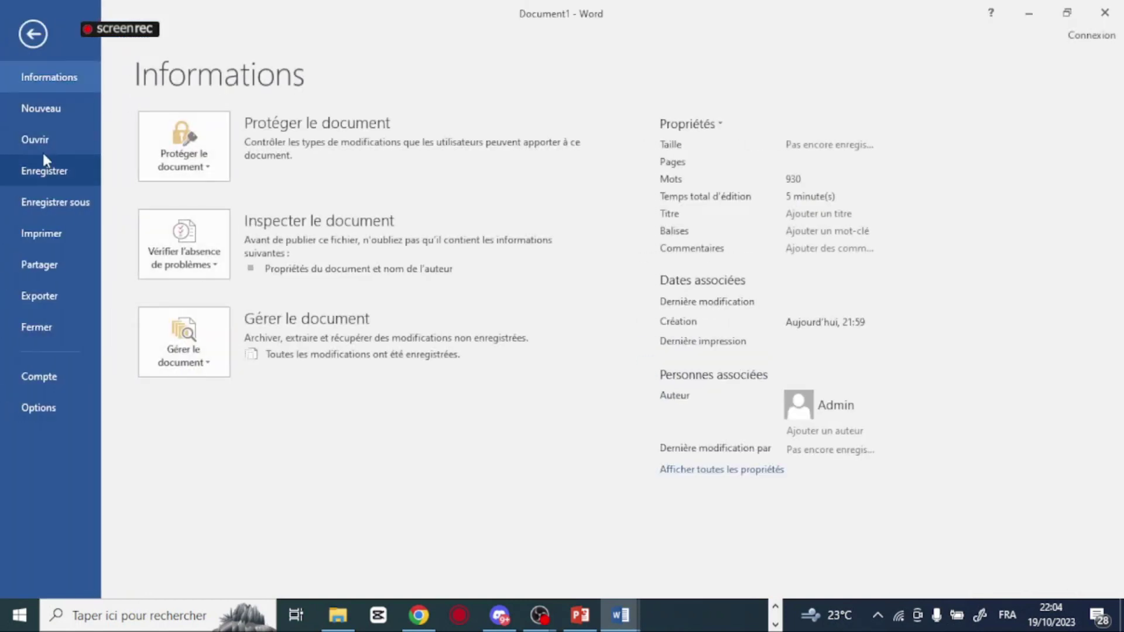
left_click(50, 110)
left_click(191, 254)
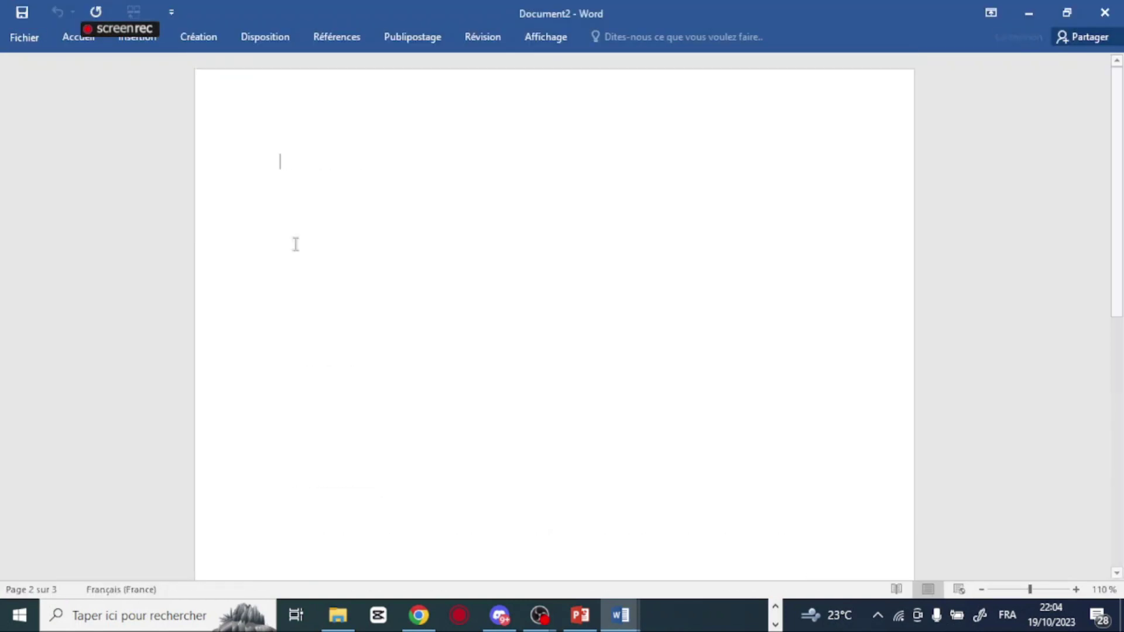
key("ctrl+v")
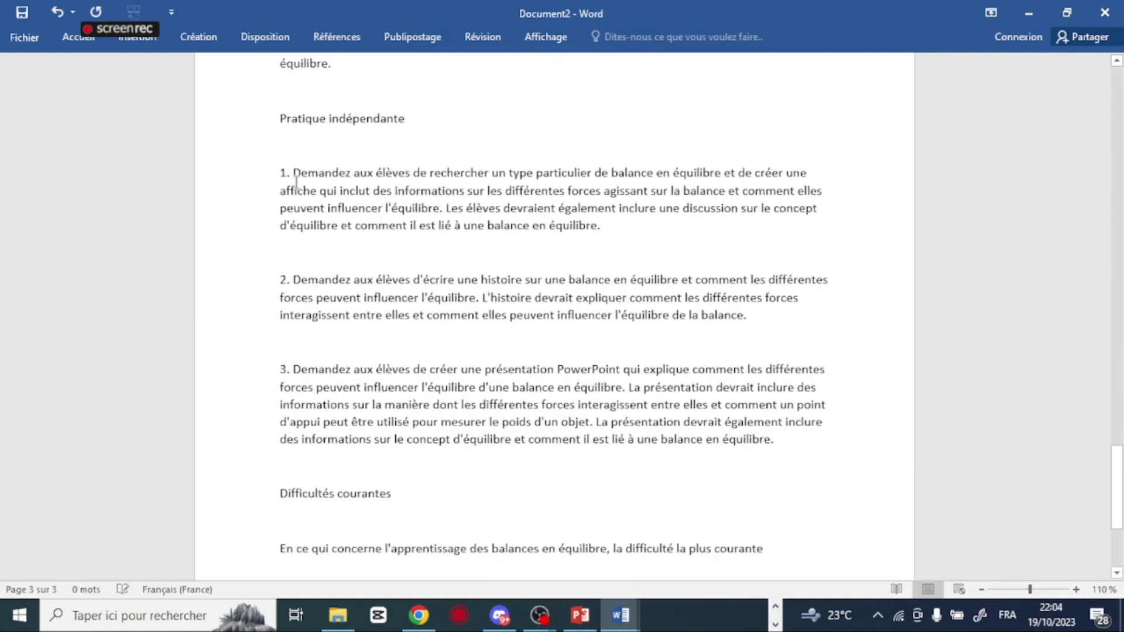
Step: Delete the introductory line "Bien sûr, voici la traduction du document en français :" from the start of the pasted document
scroll(296, 184, "up", 20)
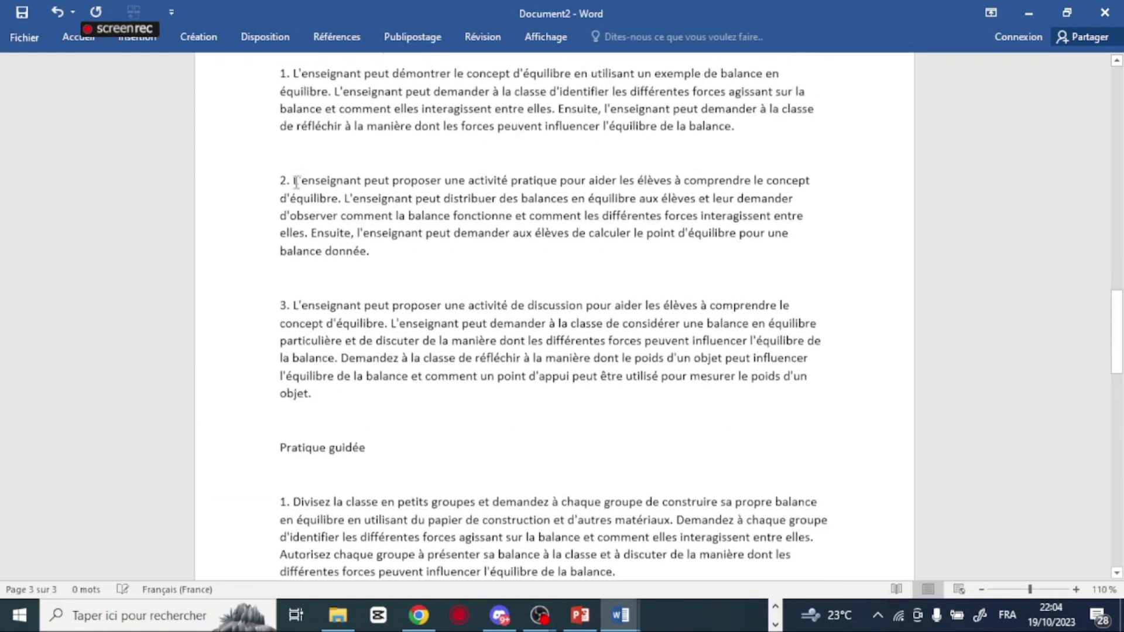
scroll(297, 183, "up", 15)
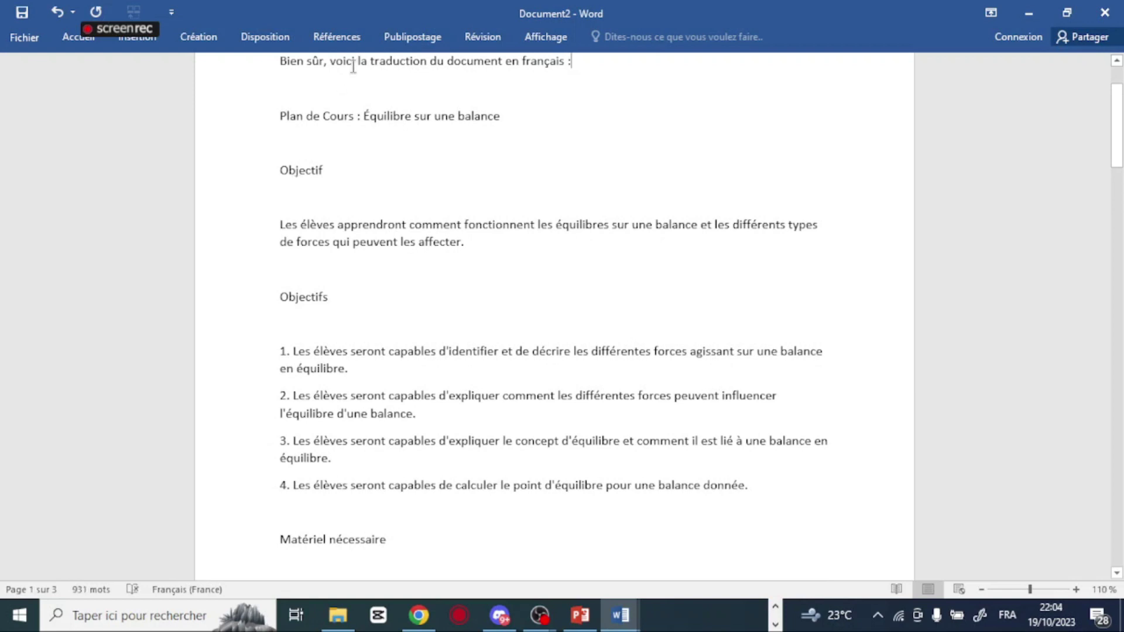
key("shift+Home")
key("BackSpace")
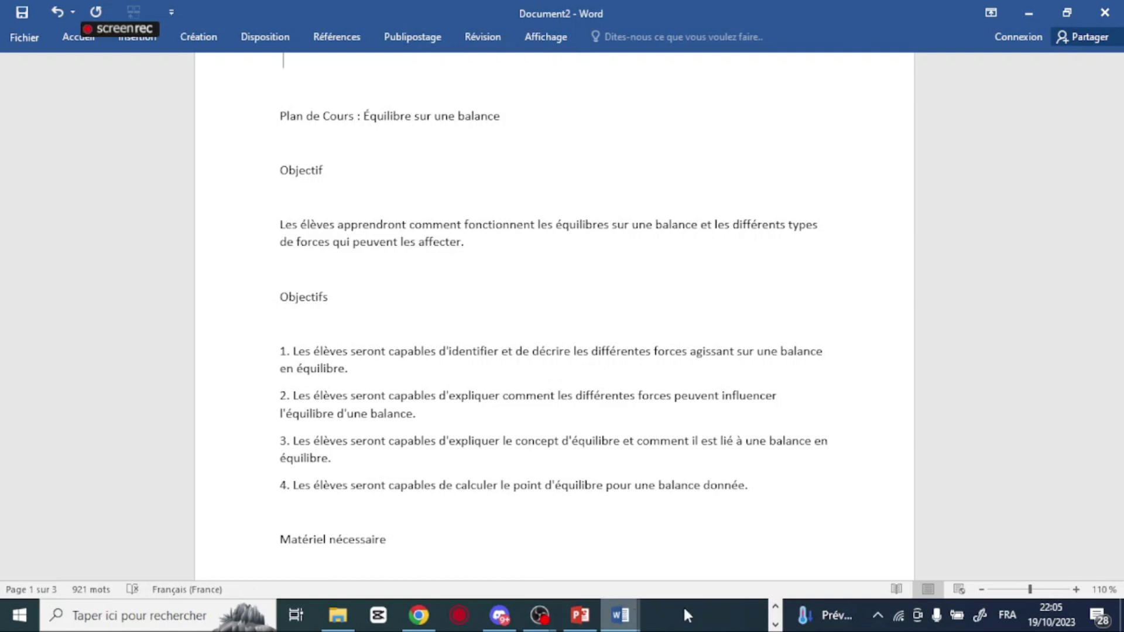
Step: Return to Education Copilot in Firefox and go back from the educational handout to the workshop tools
left_click(774, 625)
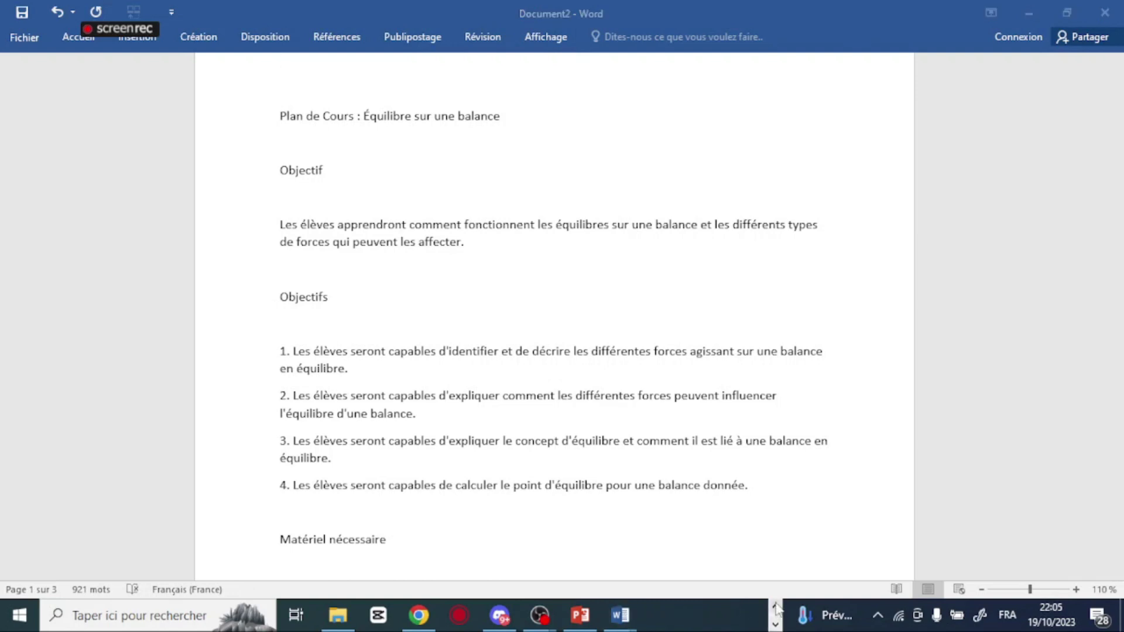
left_click(774, 625)
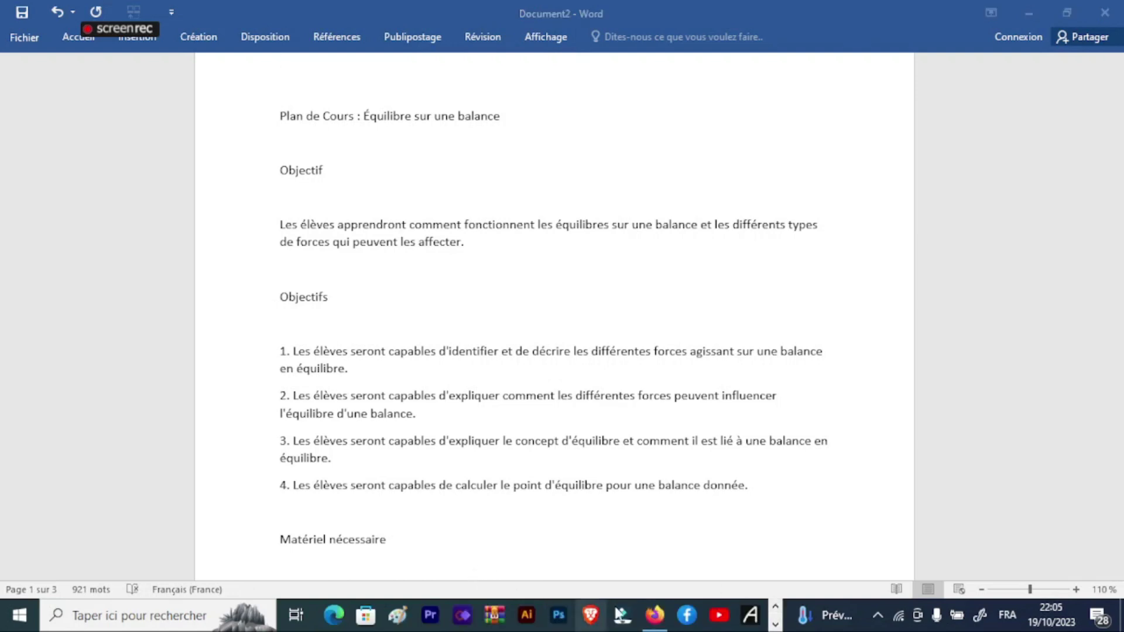
left_click(655, 615)
left_click(19, 55)
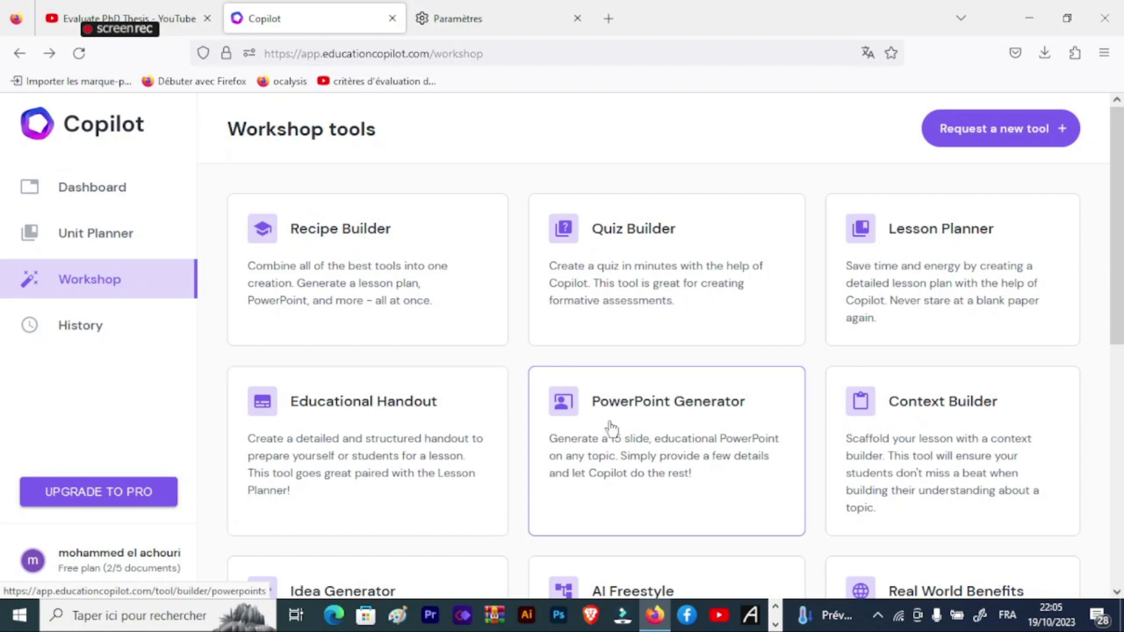
Step: Open the Quiz Builder and start a new quiz named "Equilbrium Scale"
left_click(614, 235)
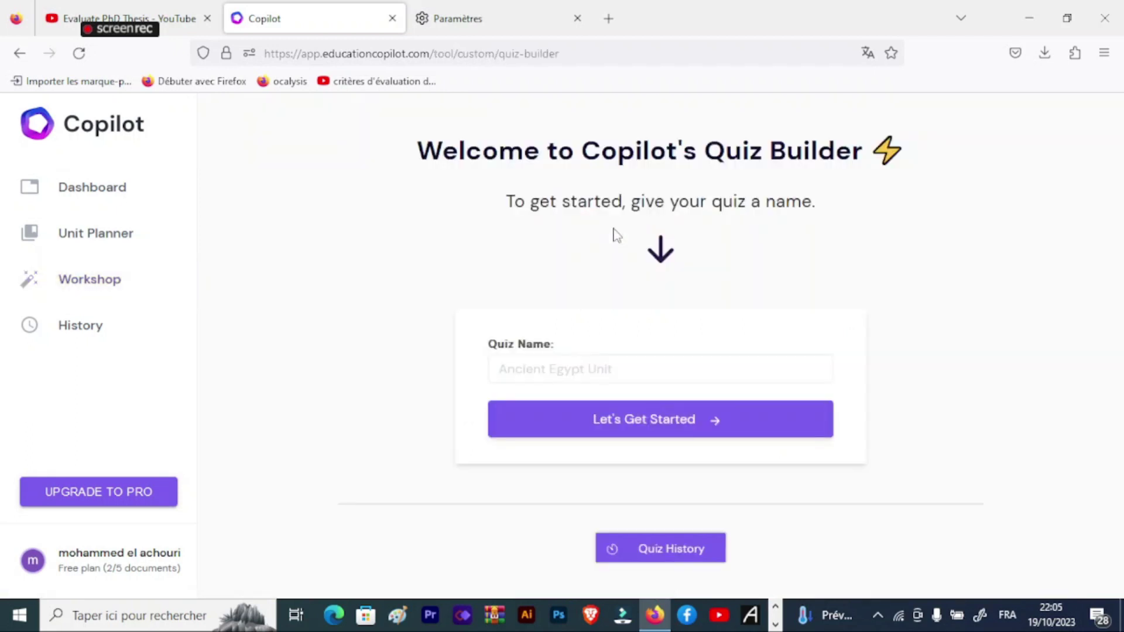
left_click(526, 367)
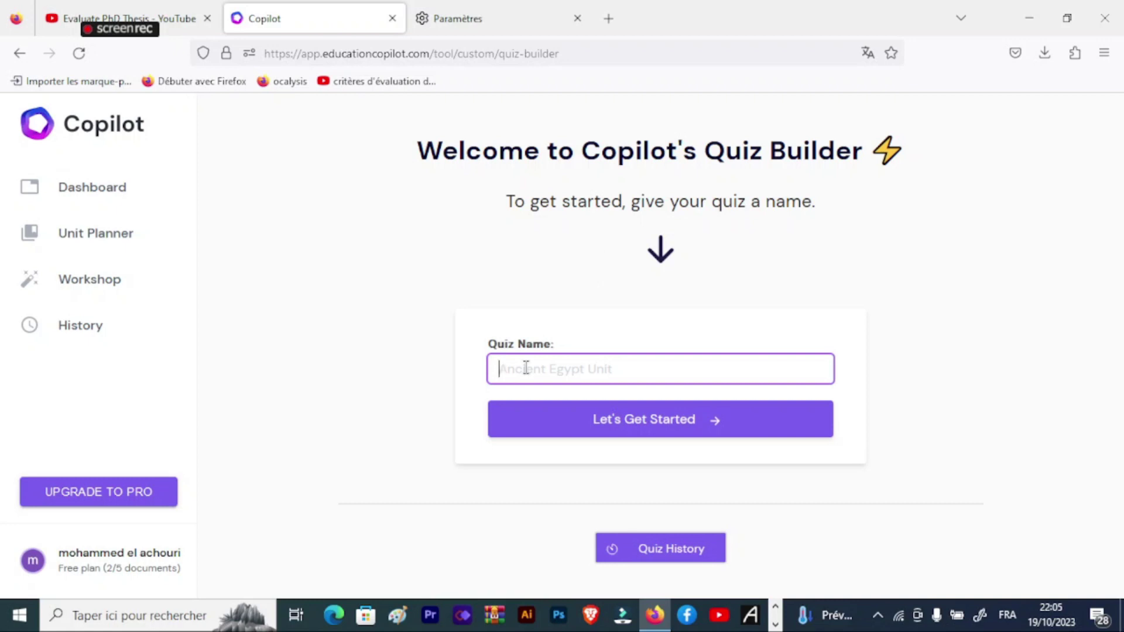
type("Equilibrium Scale")
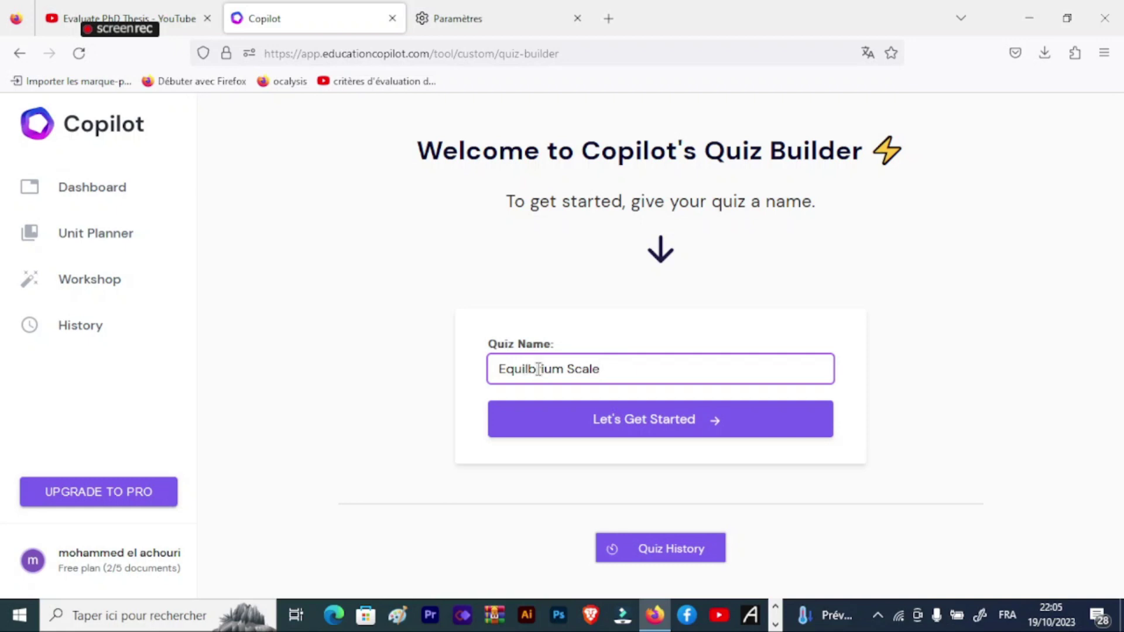
left_click(721, 426)
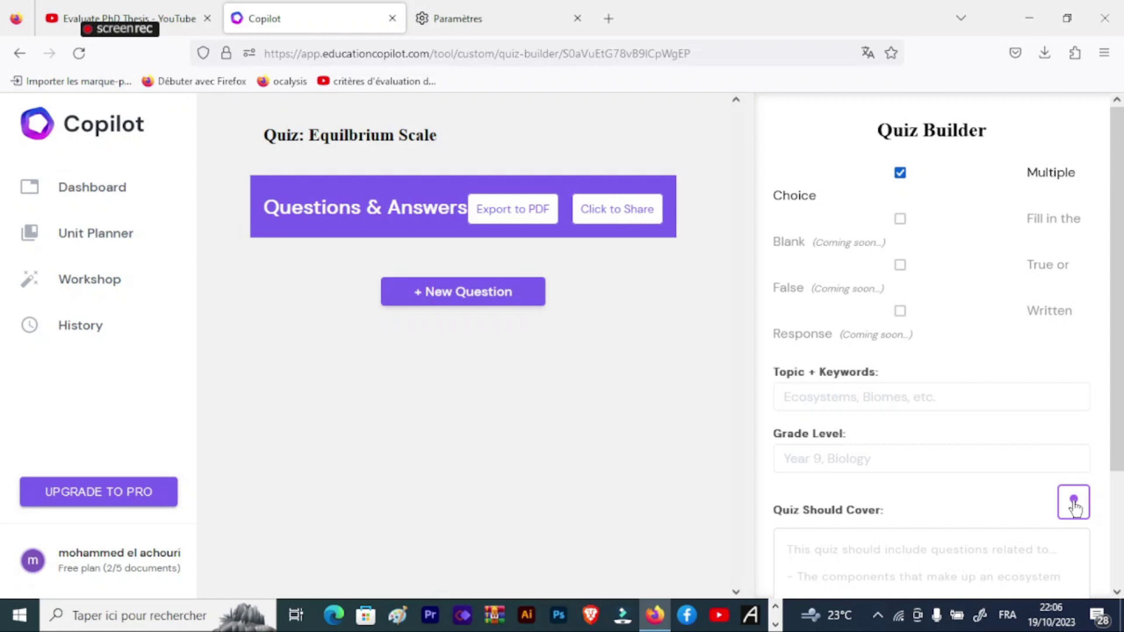
Step: Set the quiz's grade level to "grade 10" and its topic and keywords to "Equilibrium scale"
scroll(971, 457, "down", 2)
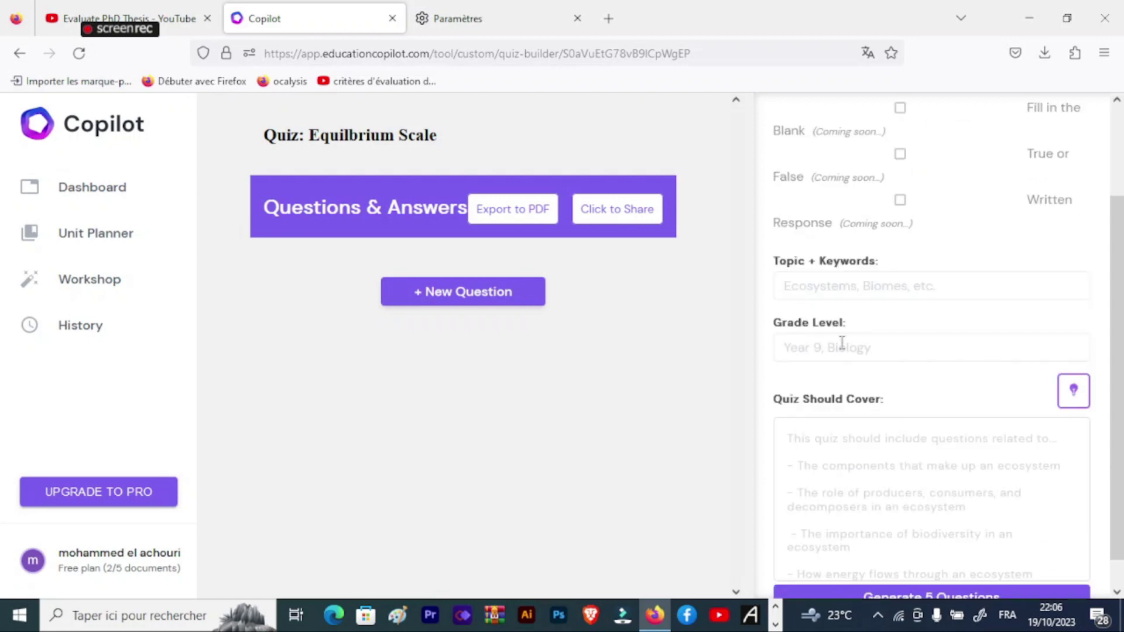
left_click(799, 348)
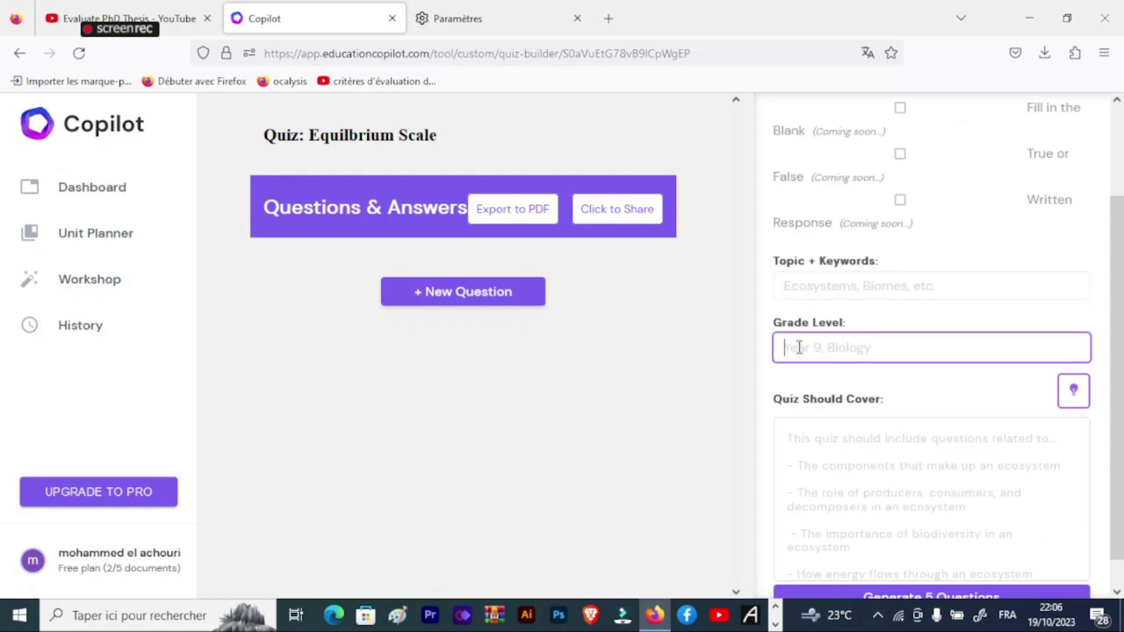
type("gr")
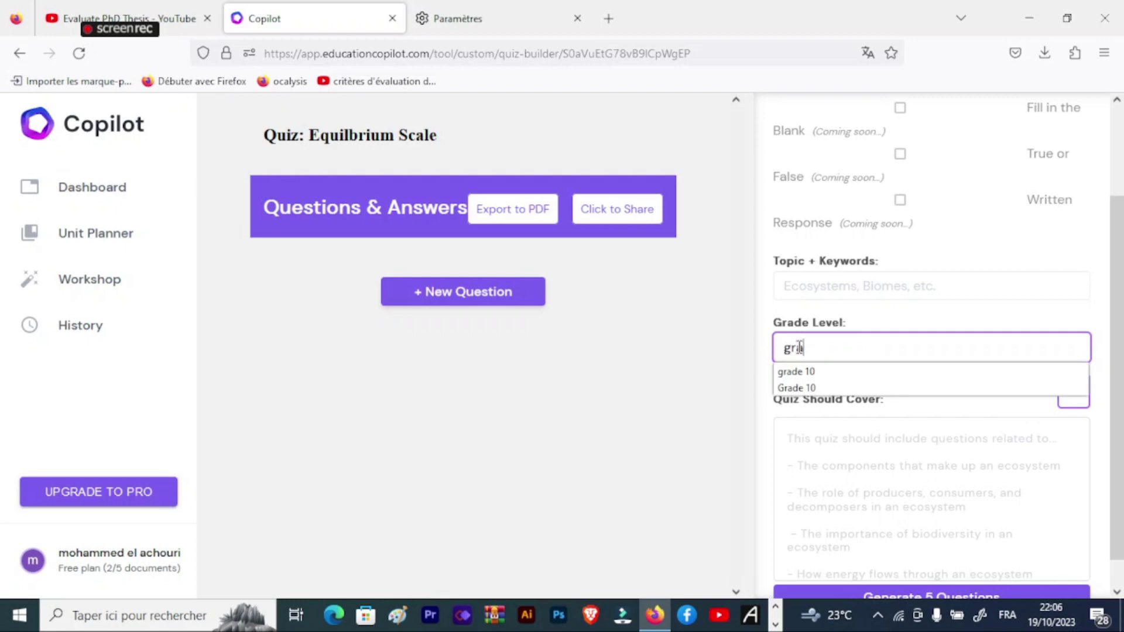
type("ade")
left_click(796, 371)
scroll(820, 409, "down", 1)
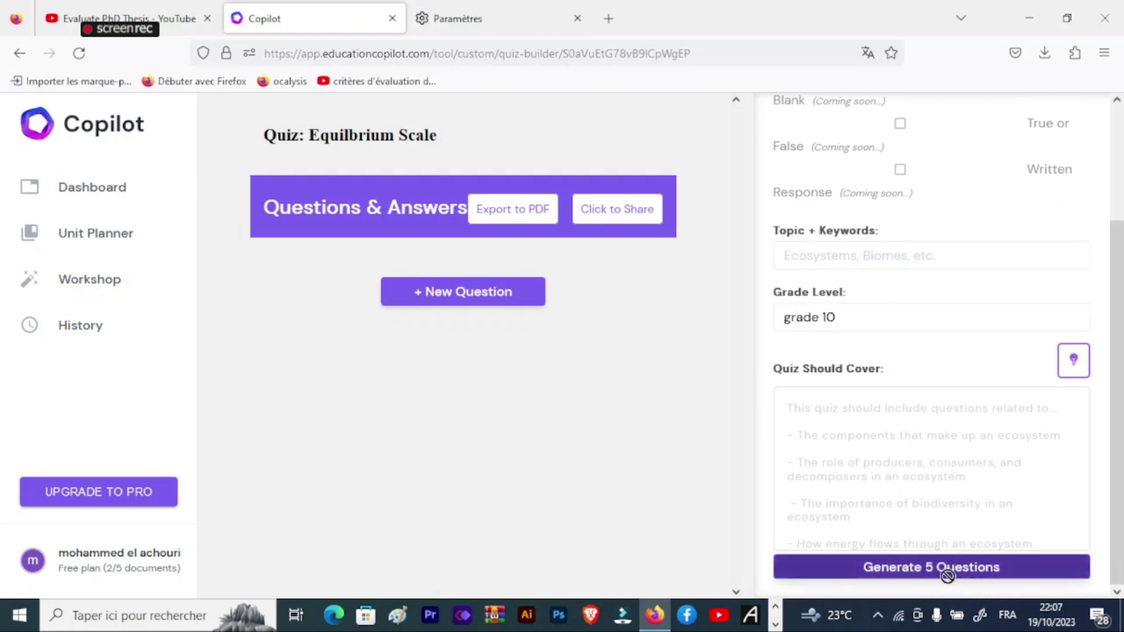
left_click(817, 255)
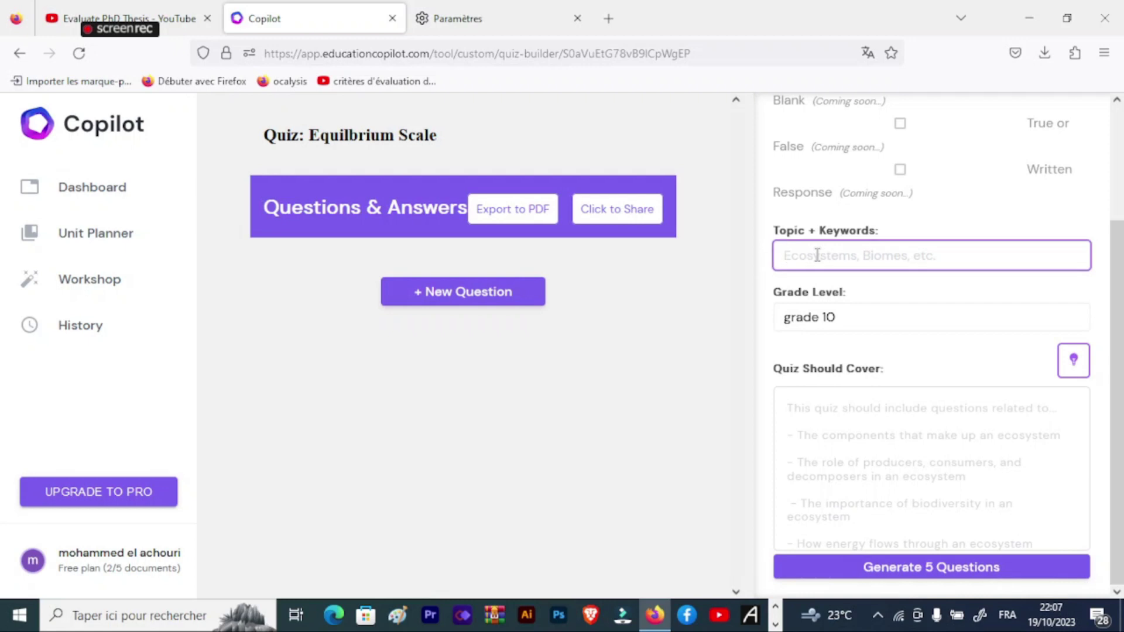
type("equil")
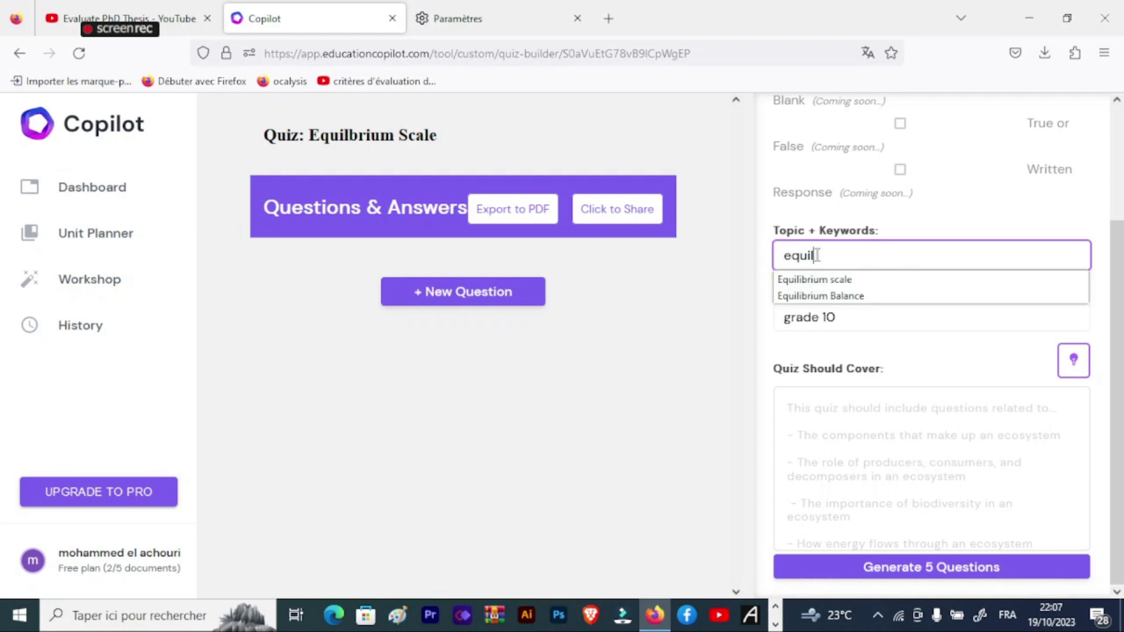
key("Down")
key("Return")
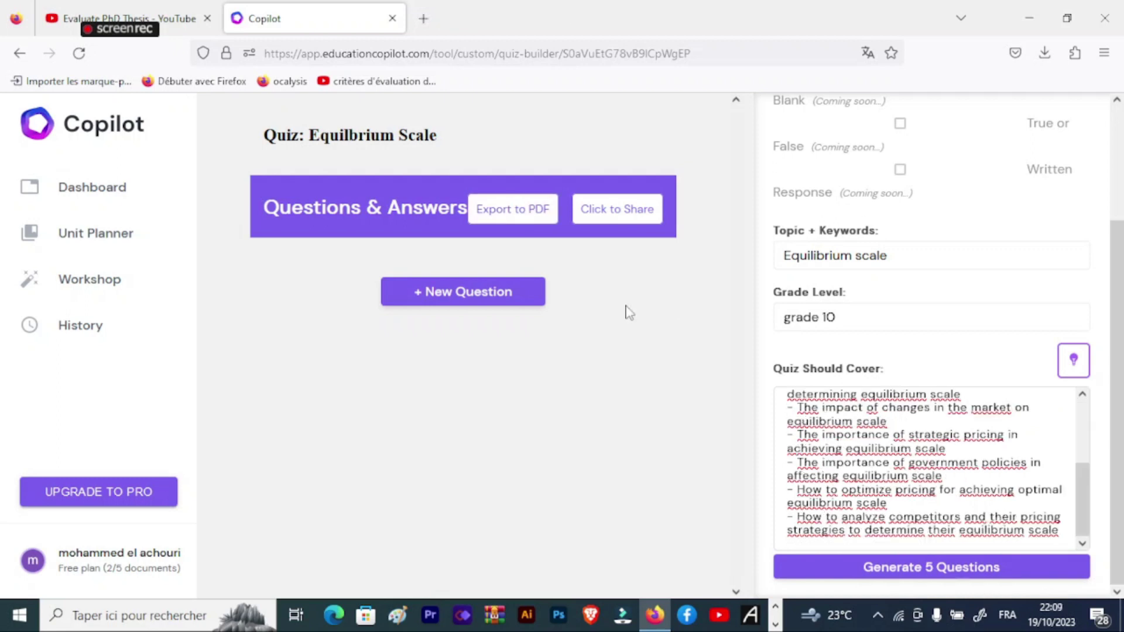
Step: Add two generated multiple-choice questions to the quiz
left_click(500, 295)
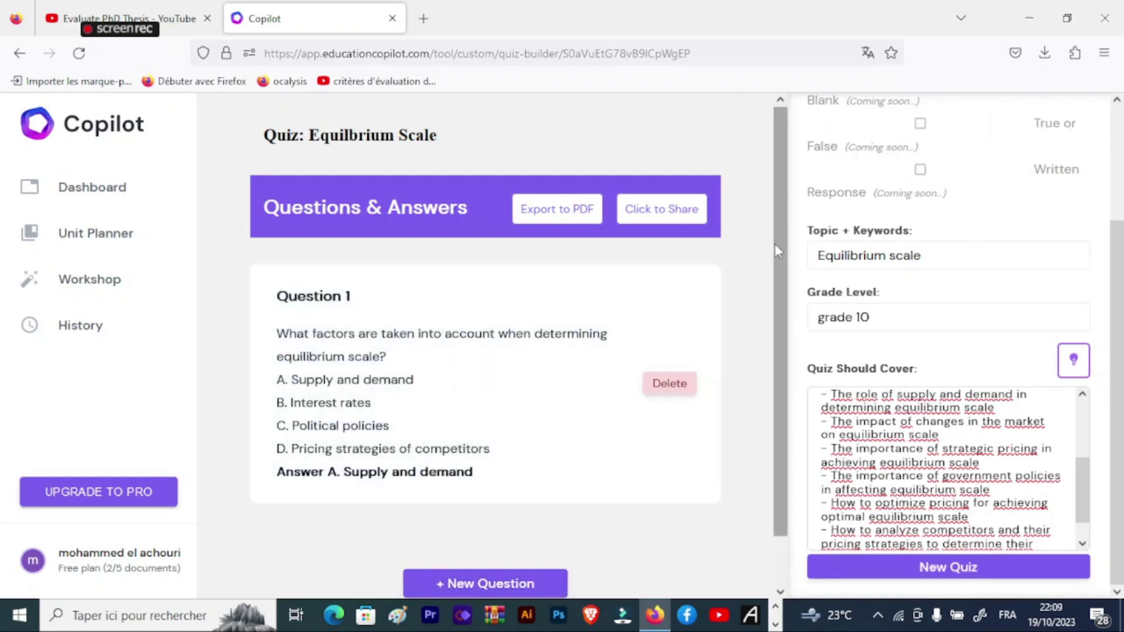
scroll(775, 258, "down", 2)
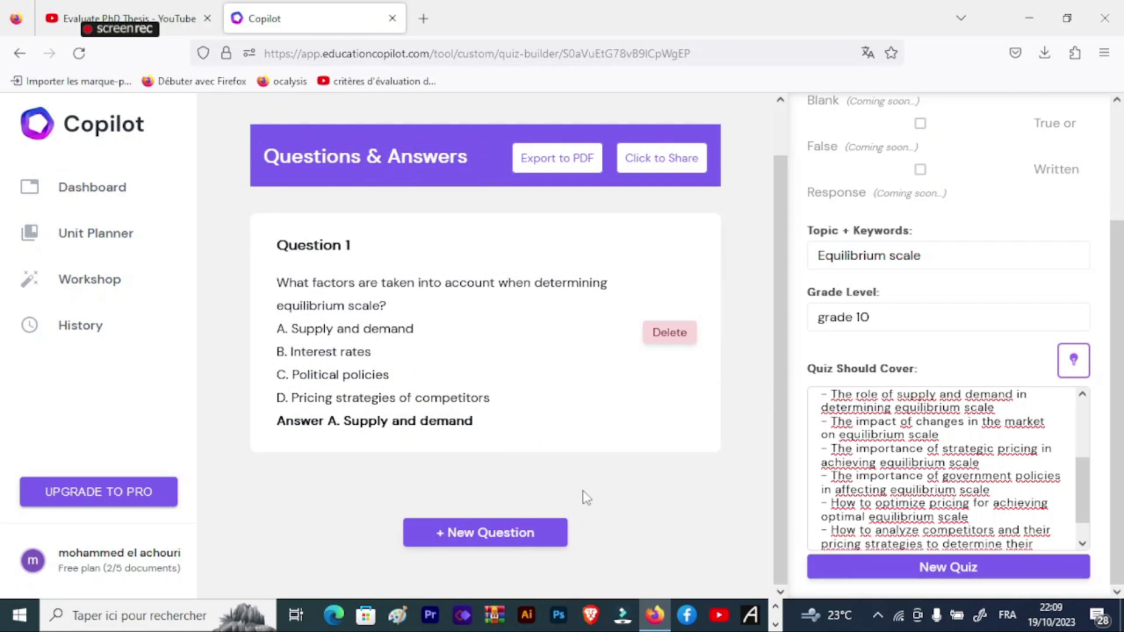
left_click(495, 543)
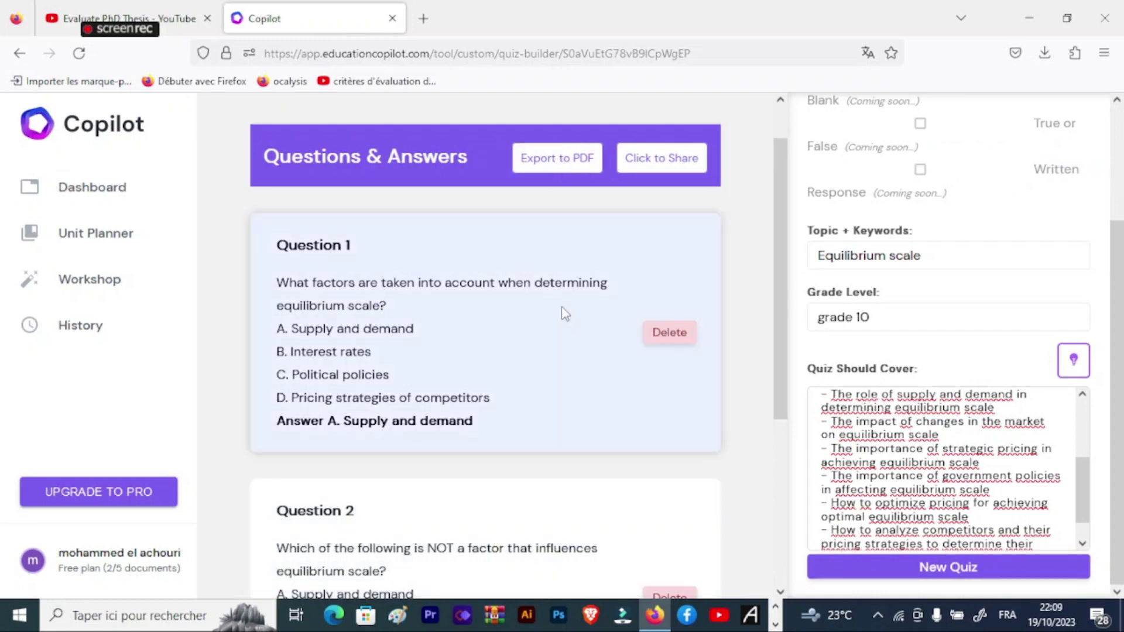
Step: Export the quiz to PDF and look through the questions in the exported file
left_click(556, 157)
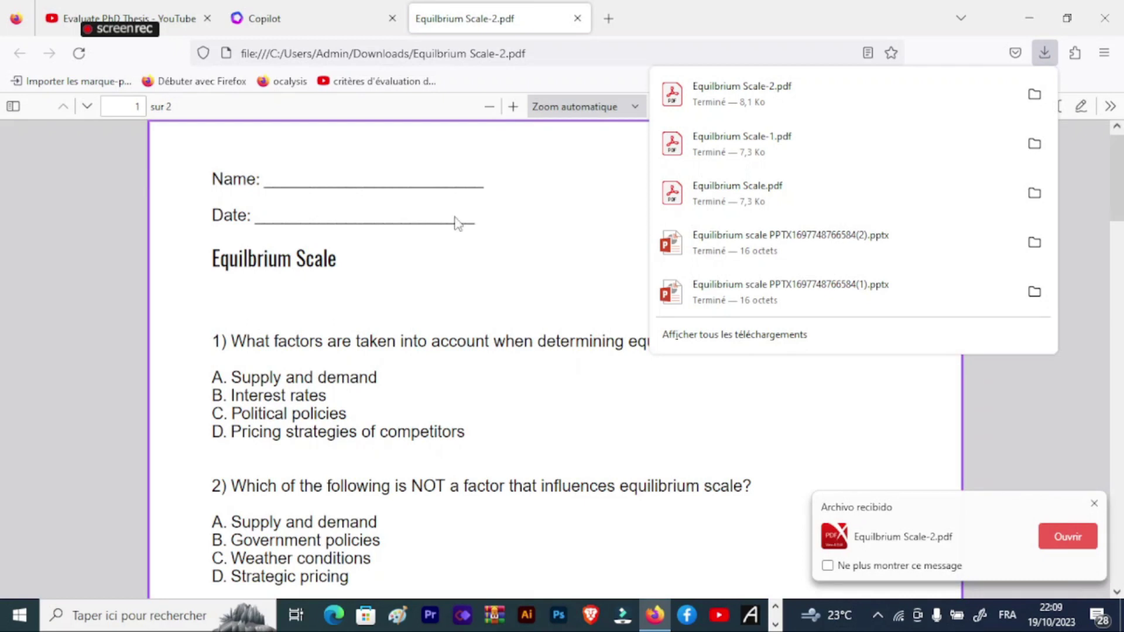
left_click(533, 214)
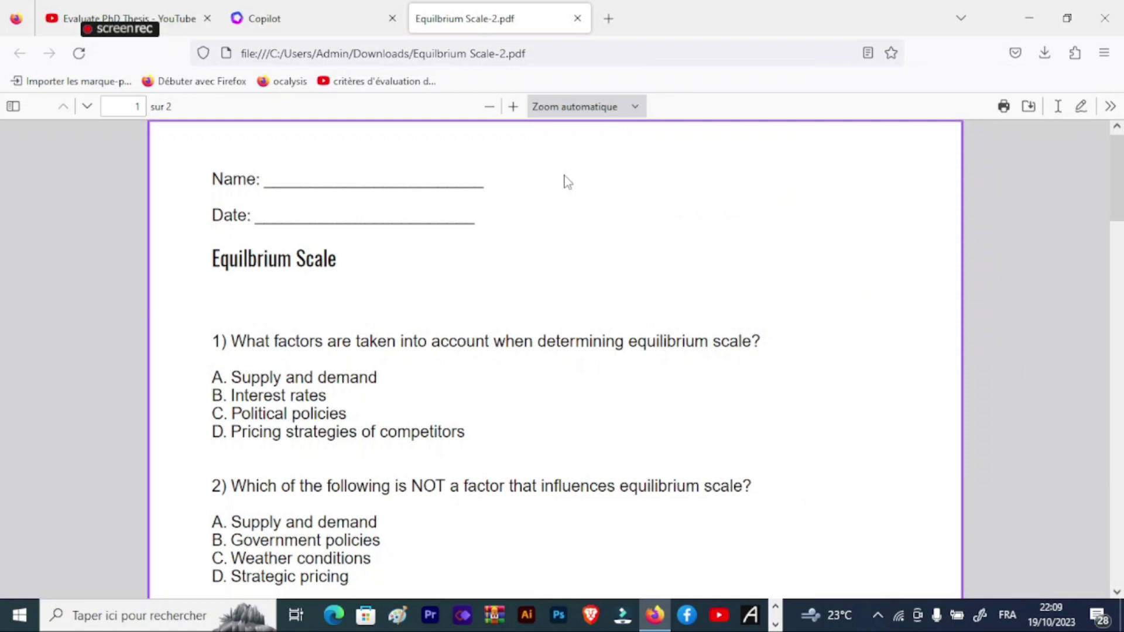
scroll(566, 182, "down", 5)
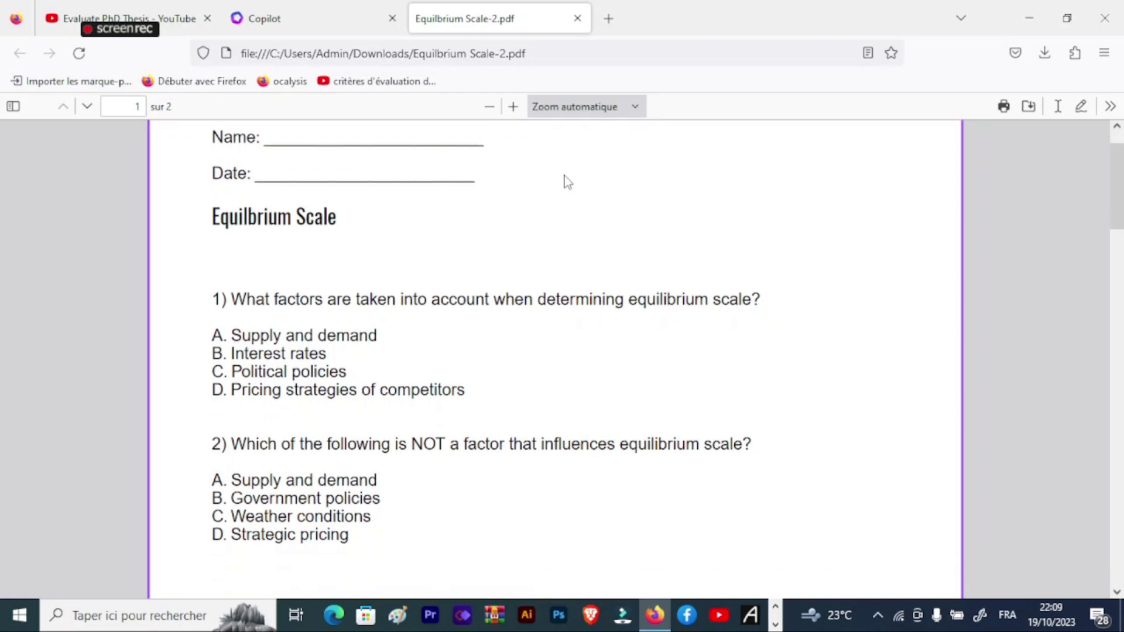
scroll(566, 181, "down", 3)
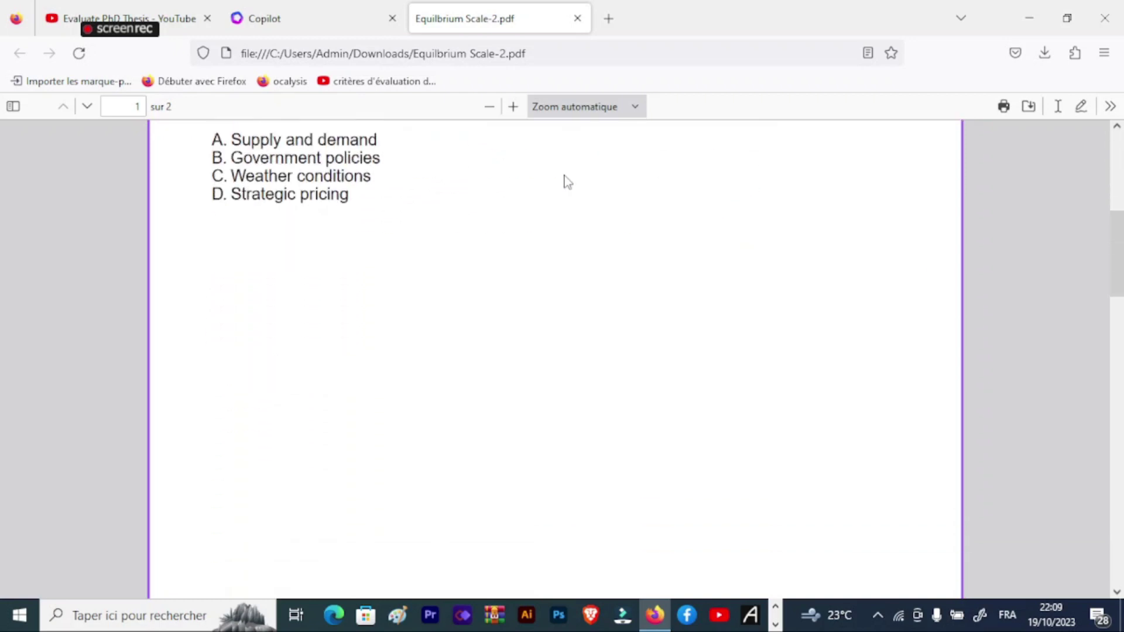
scroll(567, 181, "up", 8)
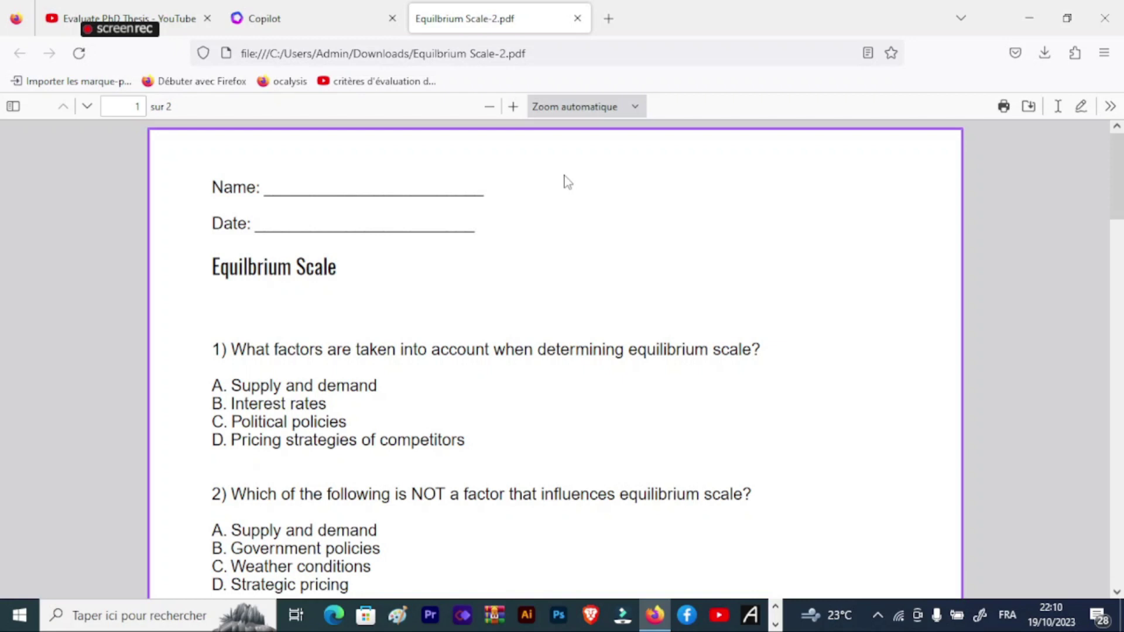
Step: Return to the quiz in the Copilot tab and go back to the workshop tools
left_click(312, 19)
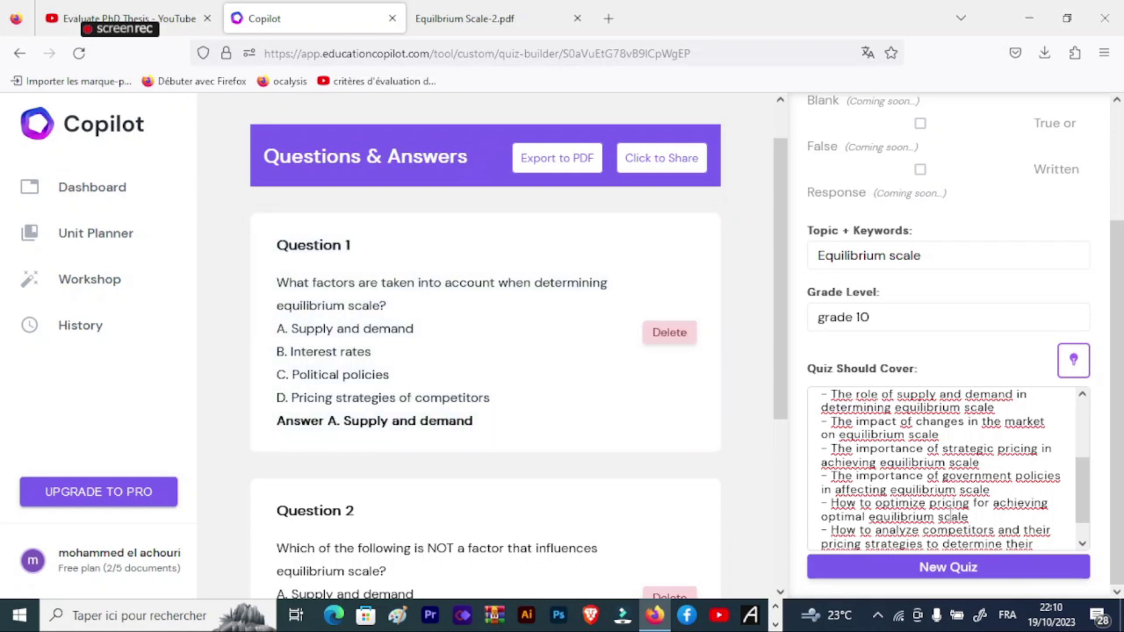
left_click(1083, 545)
key("ctrl+a")
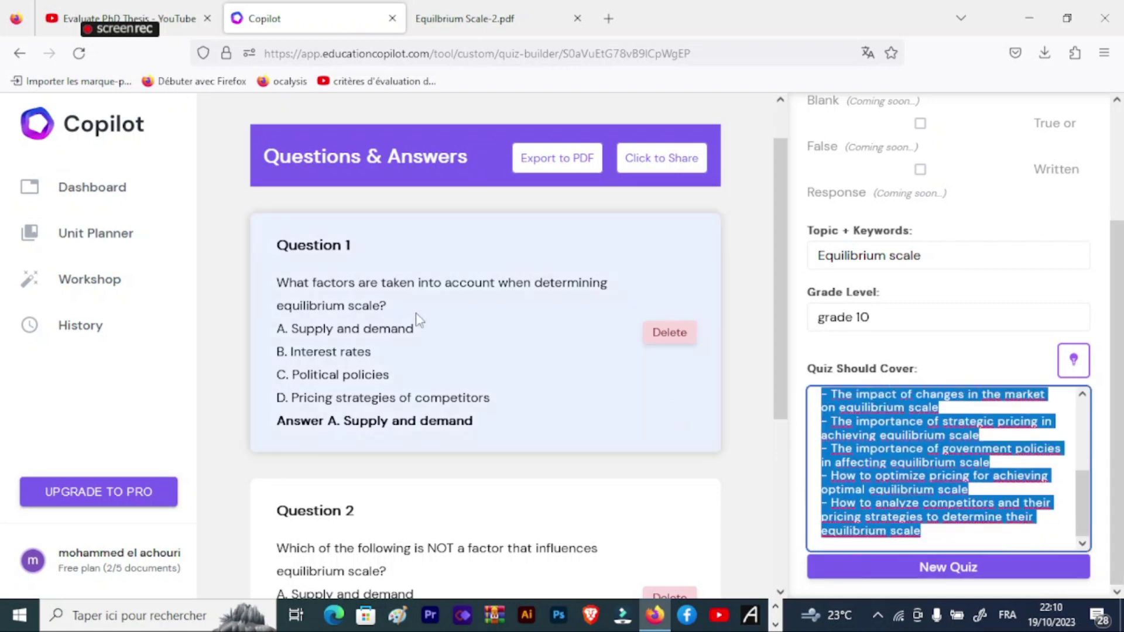
left_click(19, 53)
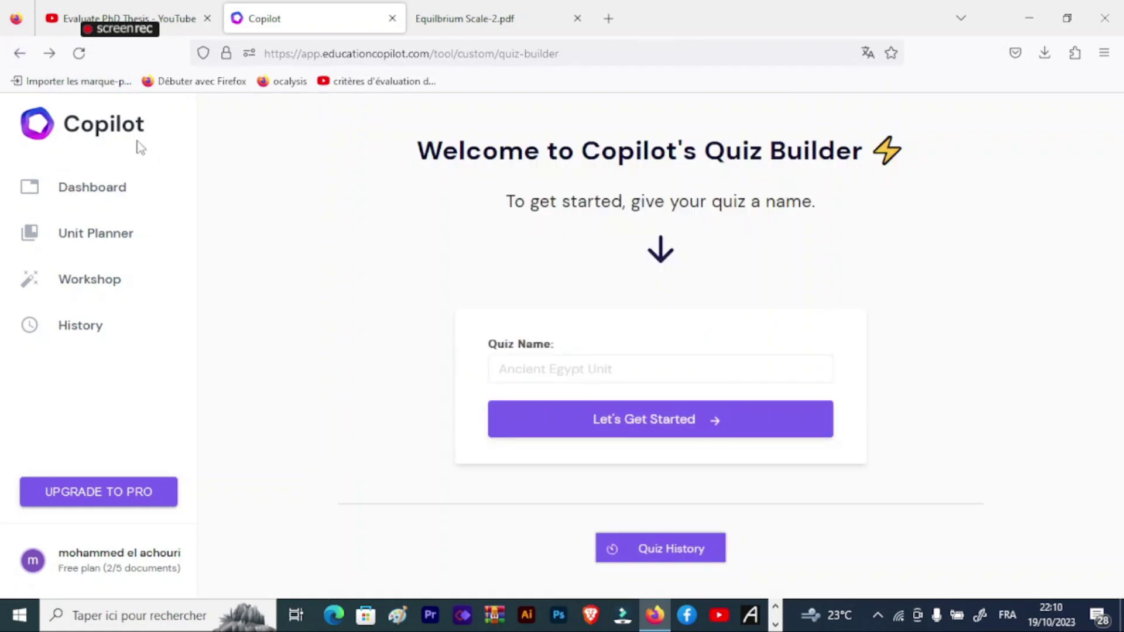
left_click(20, 53)
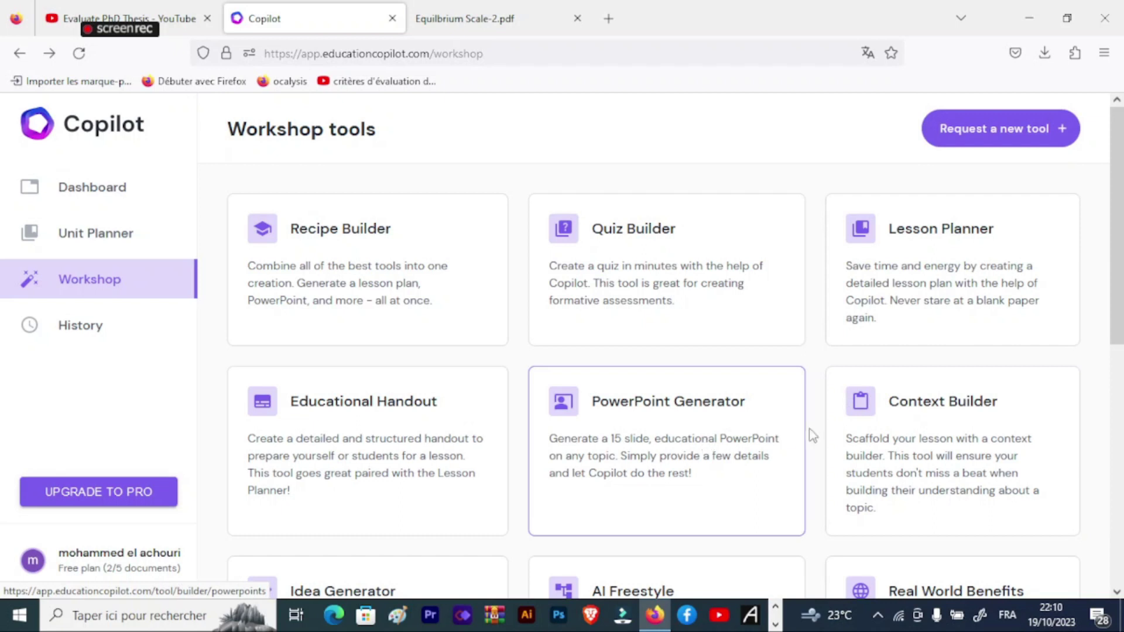
Step: Open the Context Builder and generate context for the topic "Equilibrium scale" with the course set to "Grade 10"
left_click(924, 408)
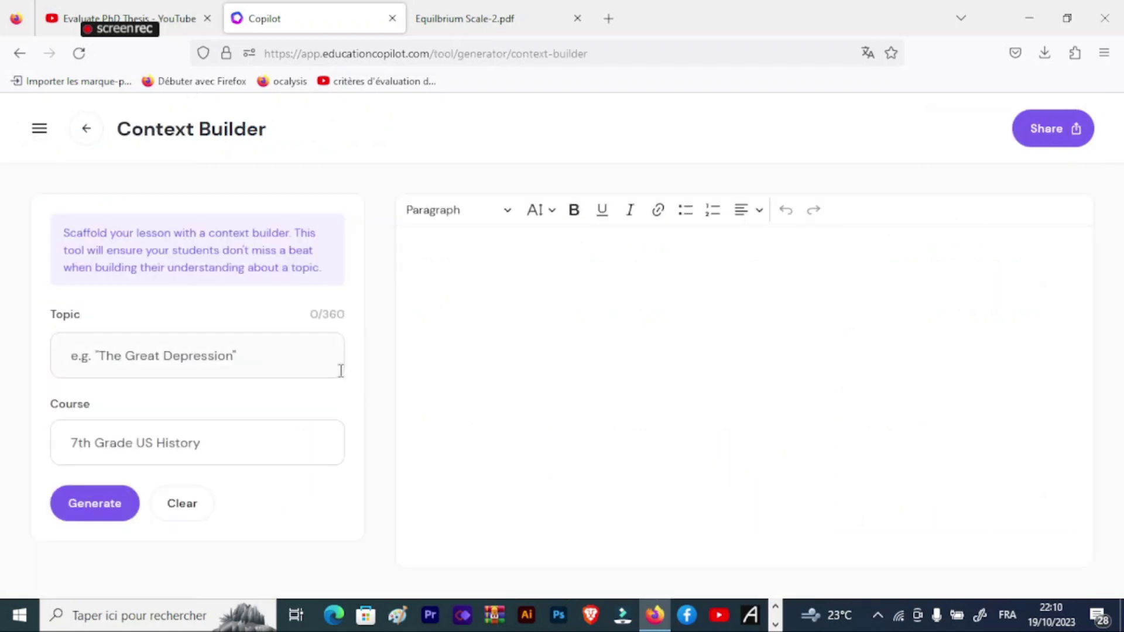
left_click(312, 364)
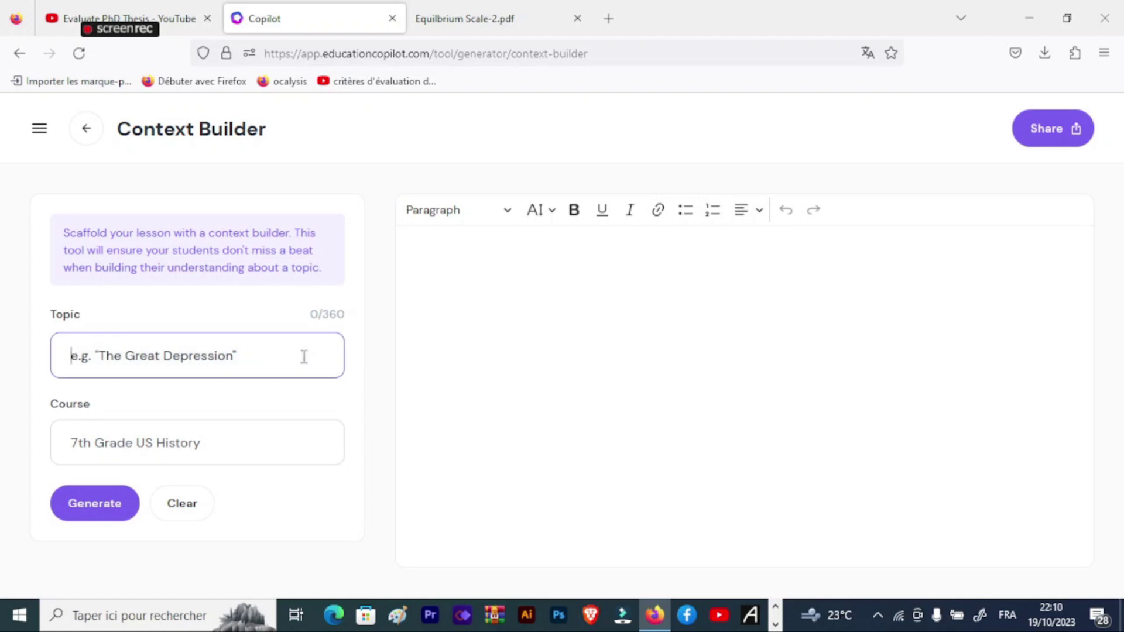
left_click(257, 359)
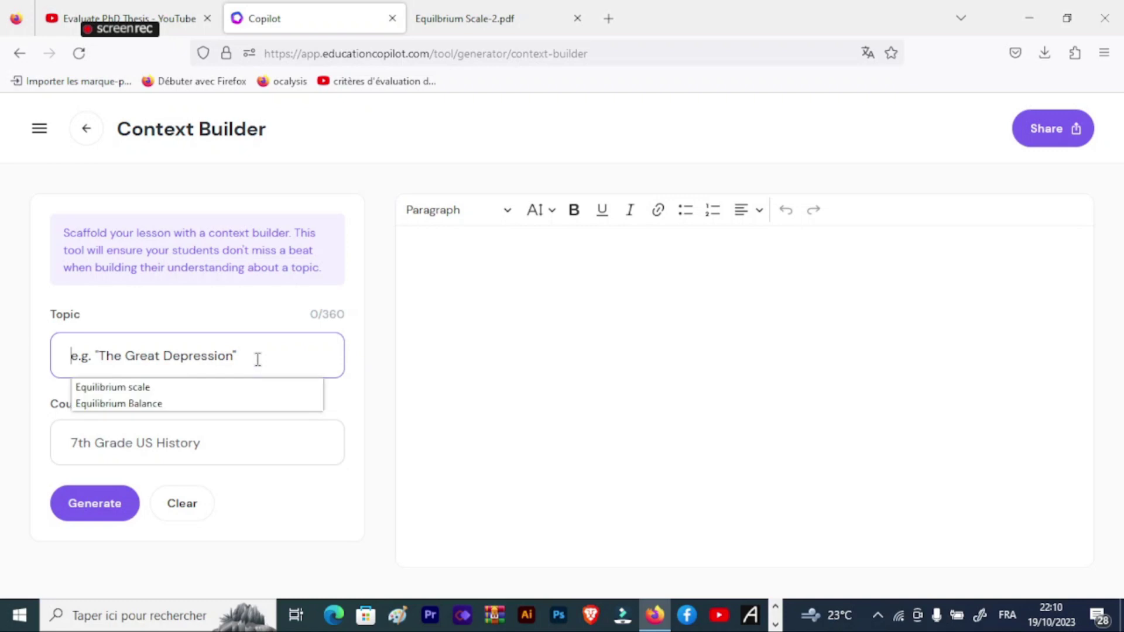
left_click(175, 390)
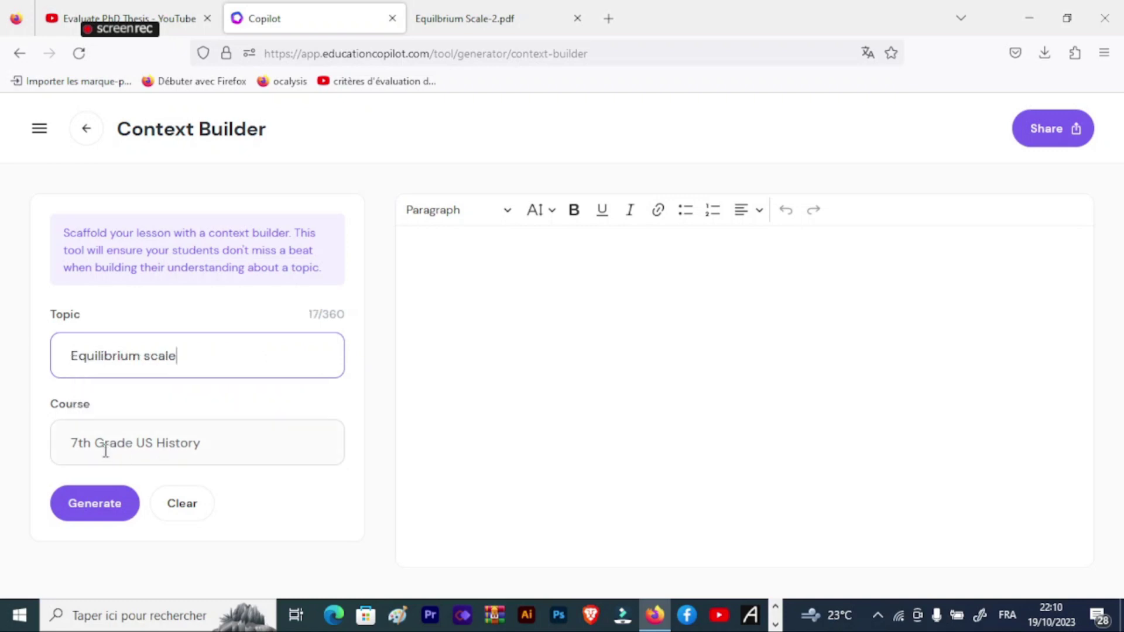
left_click(214, 454)
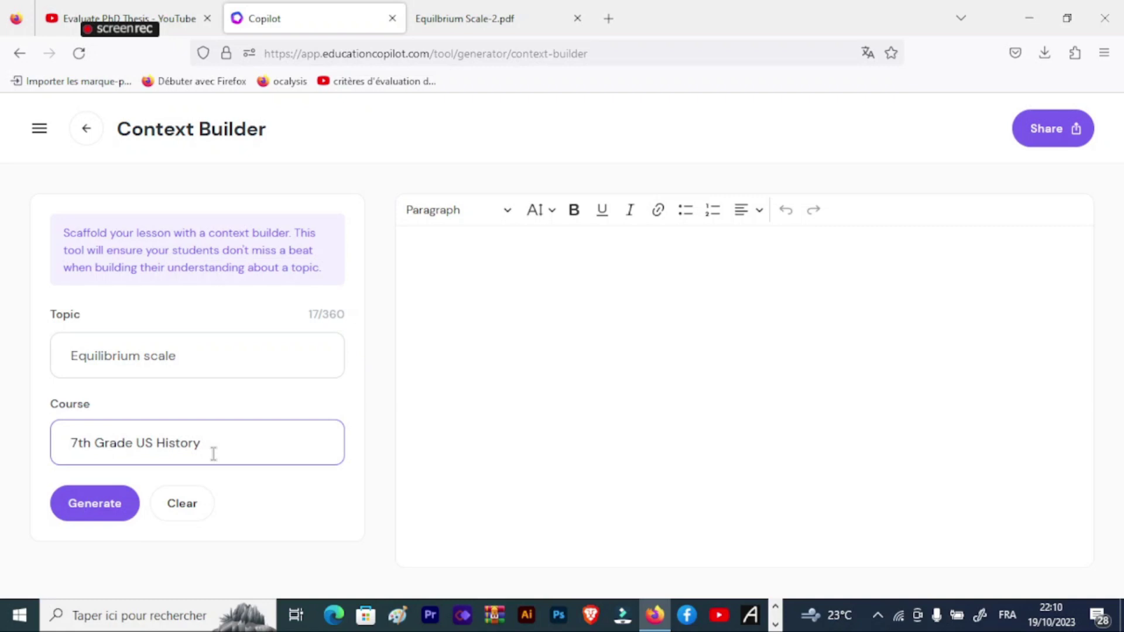
type("Grade 10")
left_click(108, 516)
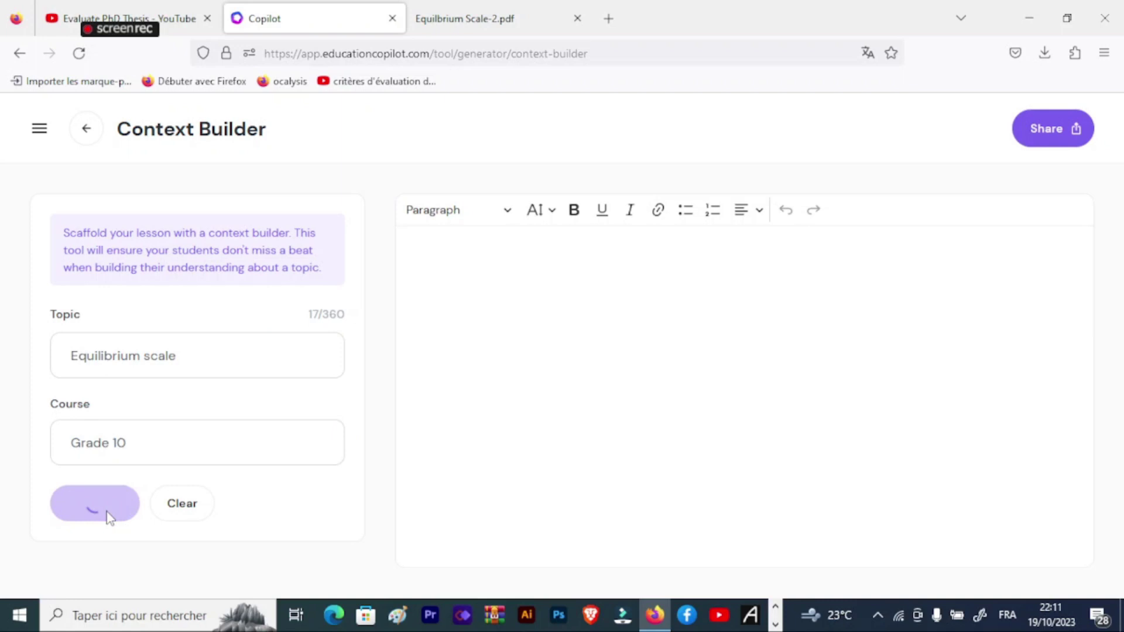
left_click(511, 215)
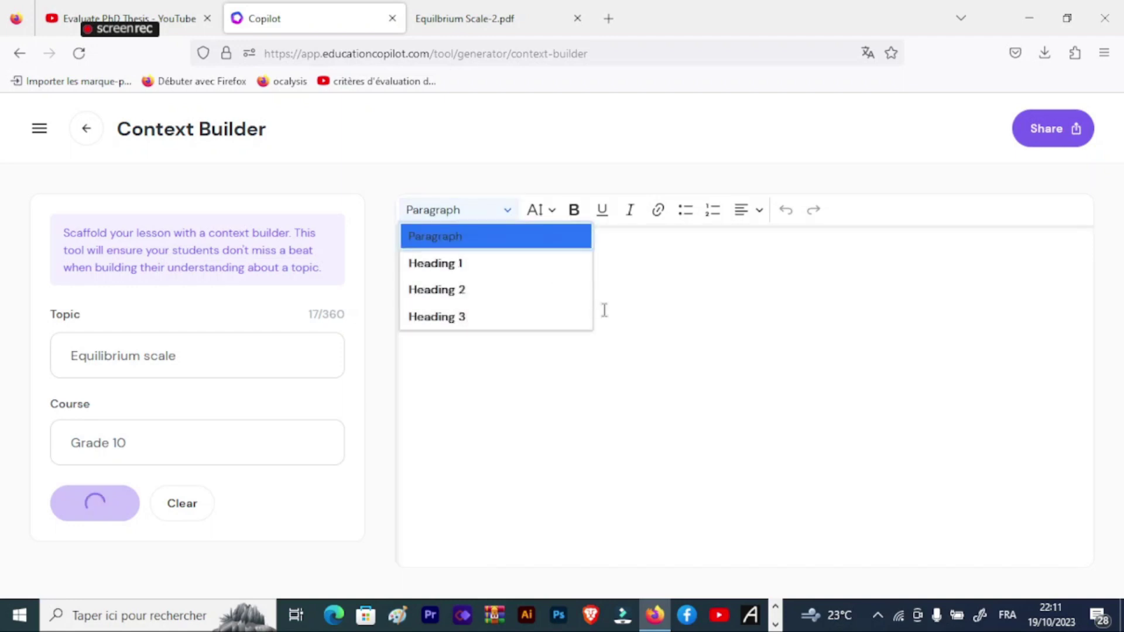
left_click(553, 206)
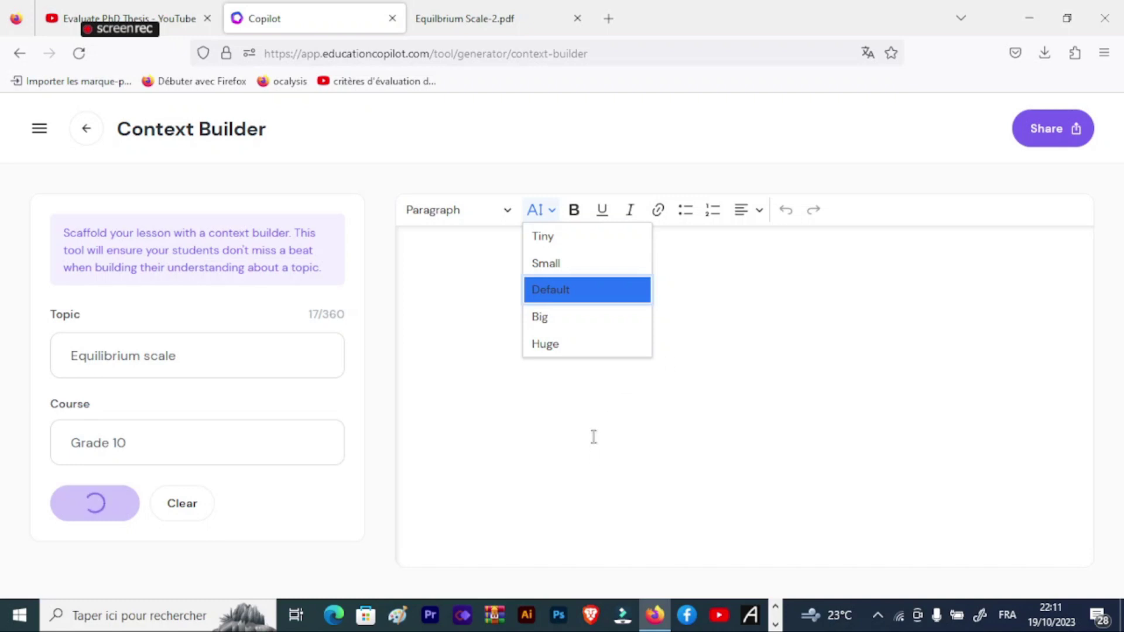
left_click(471, 293)
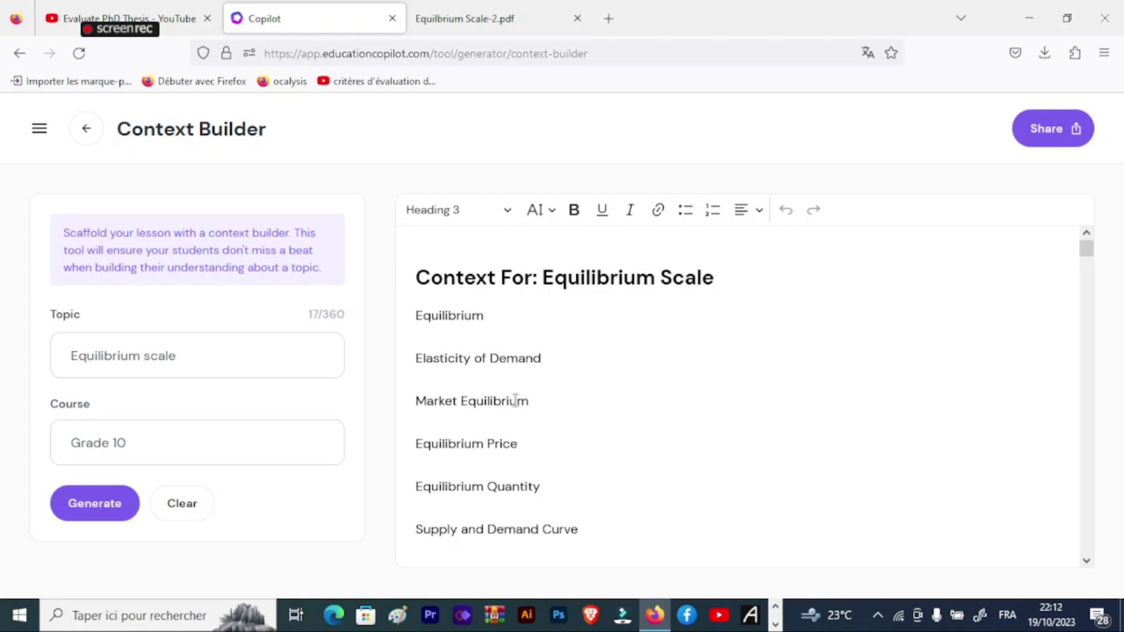
Step: Read through the generated context, from the list of key terms to the examples for the law of demand
scroll(574, 383, "down", 10)
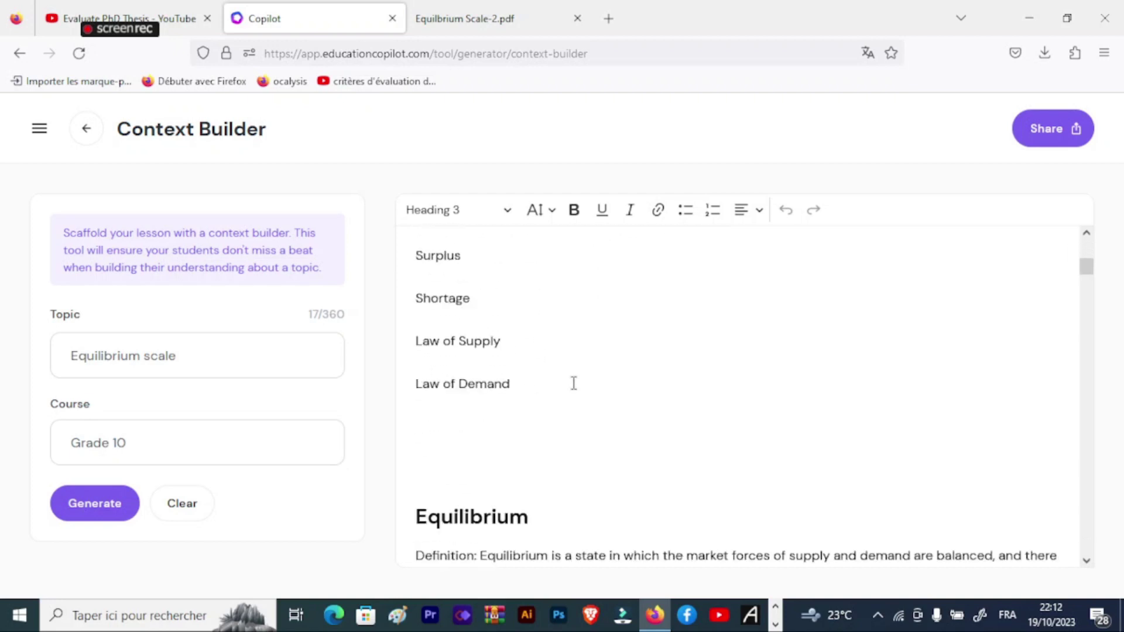
scroll(574, 383, "up", 5)
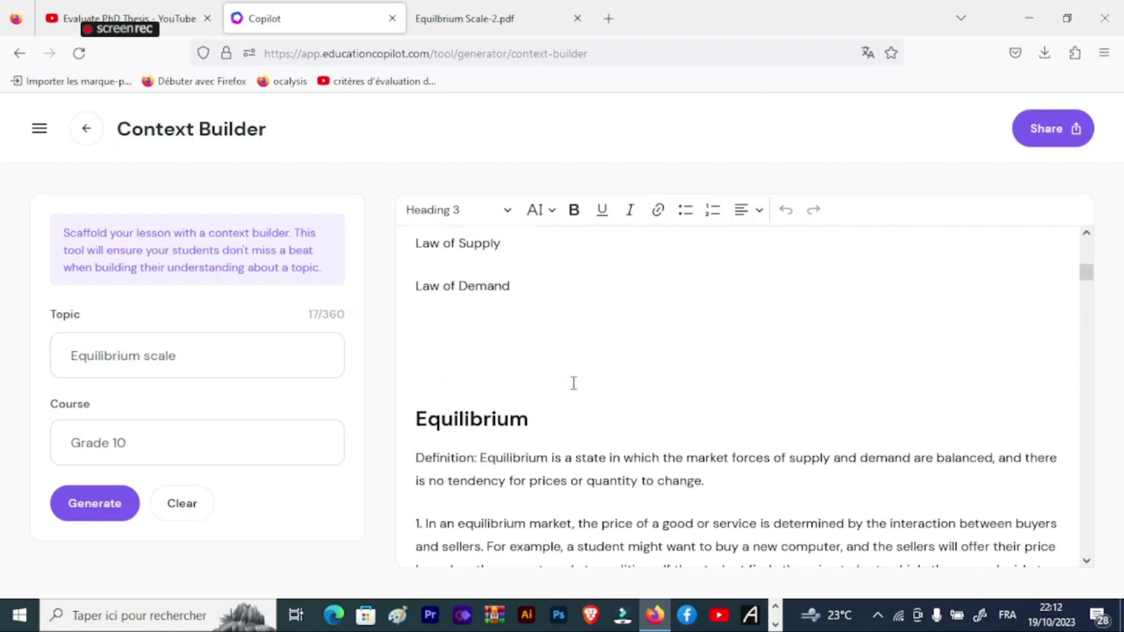
scroll(574, 383, "down", 4)
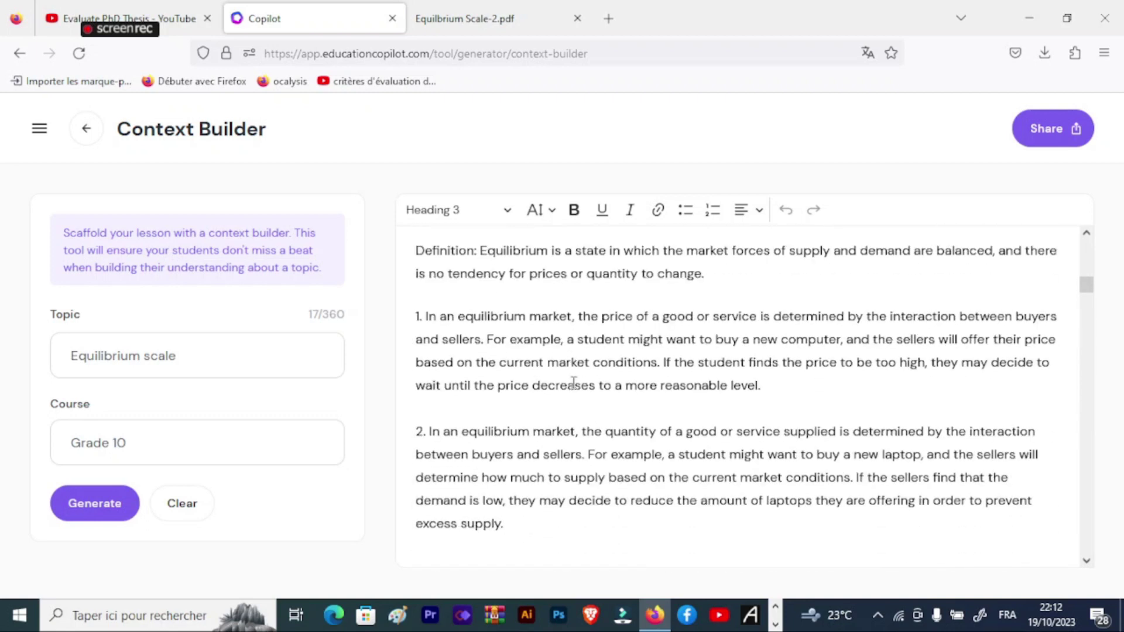
scroll(574, 383, "down", 8)
scroll(573, 384, "down", 8)
scroll(574, 383, "down", 10)
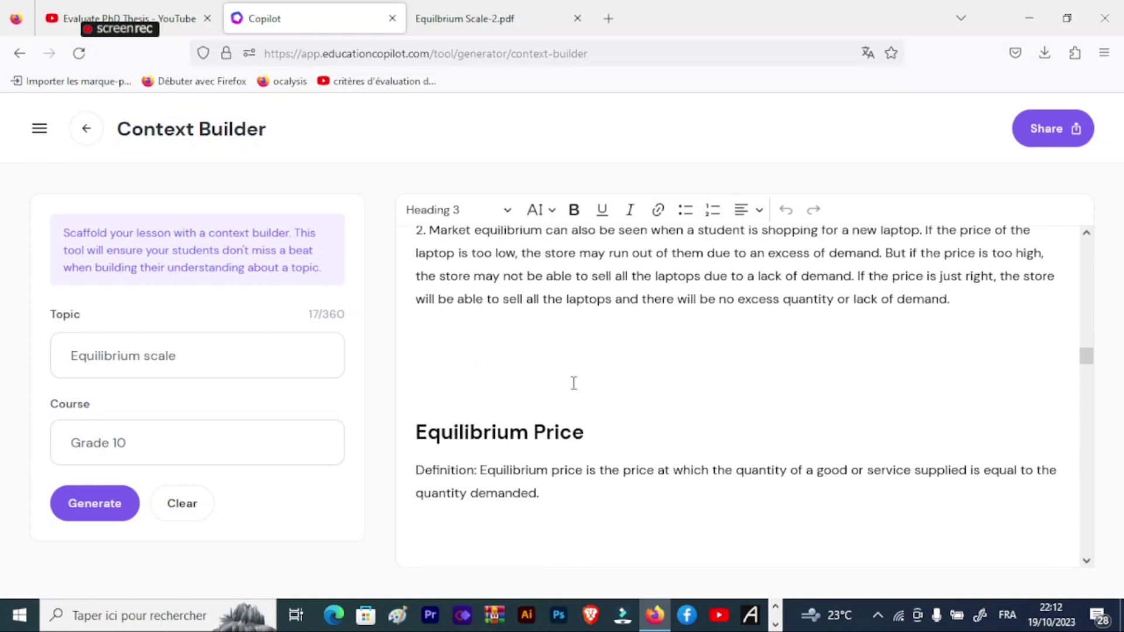
scroll(574, 384, "down", 10)
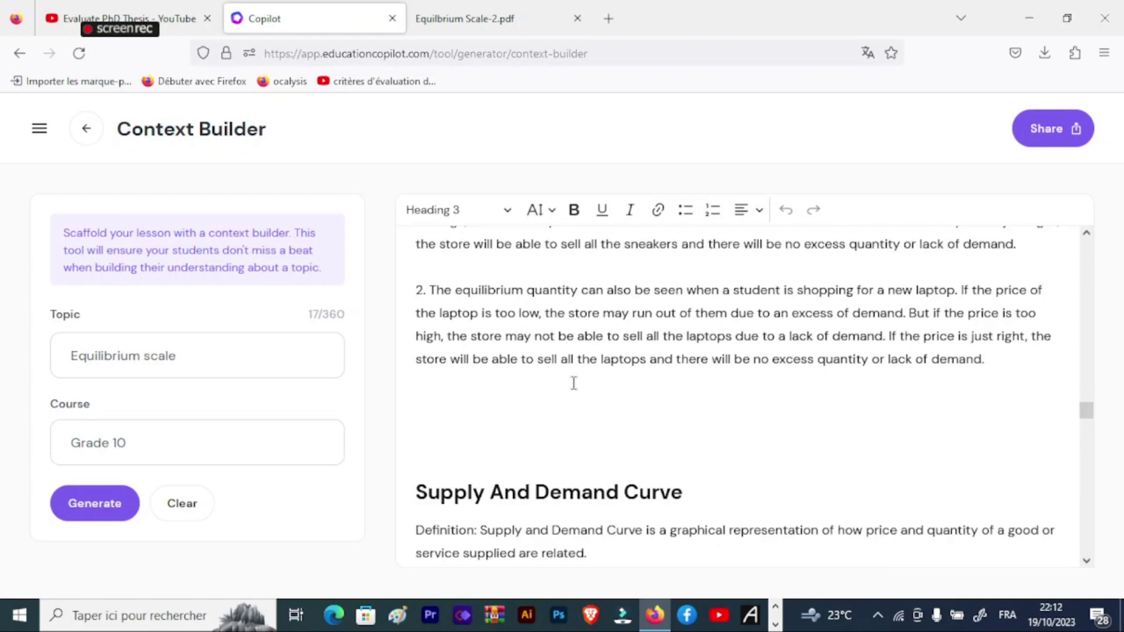
scroll(574, 383, "down", 10)
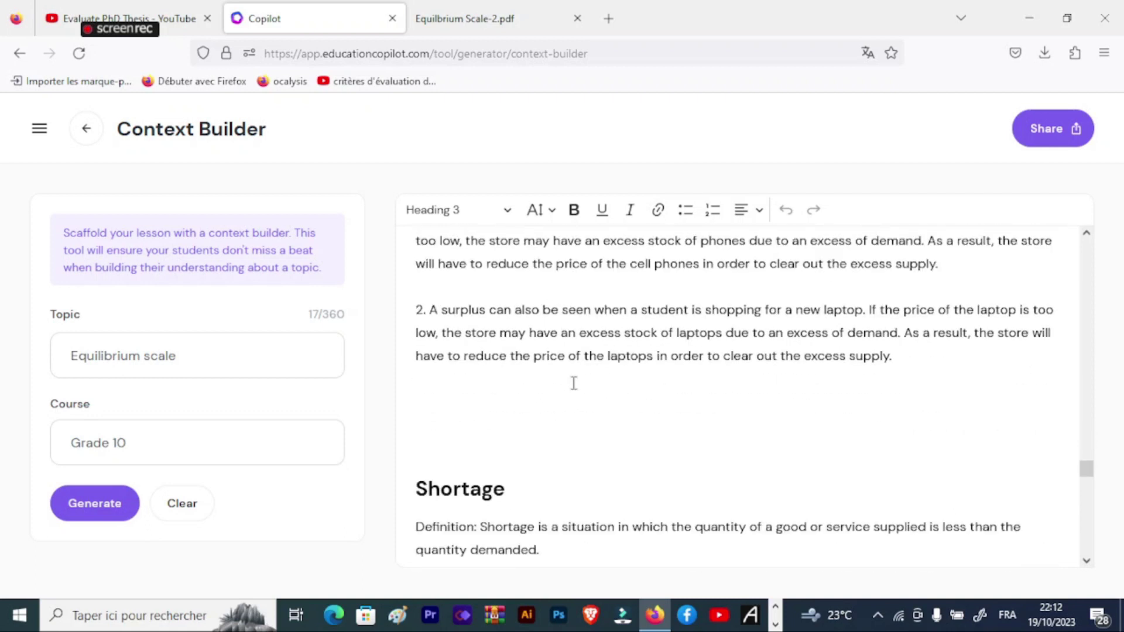
scroll(573, 383, "down", 8)
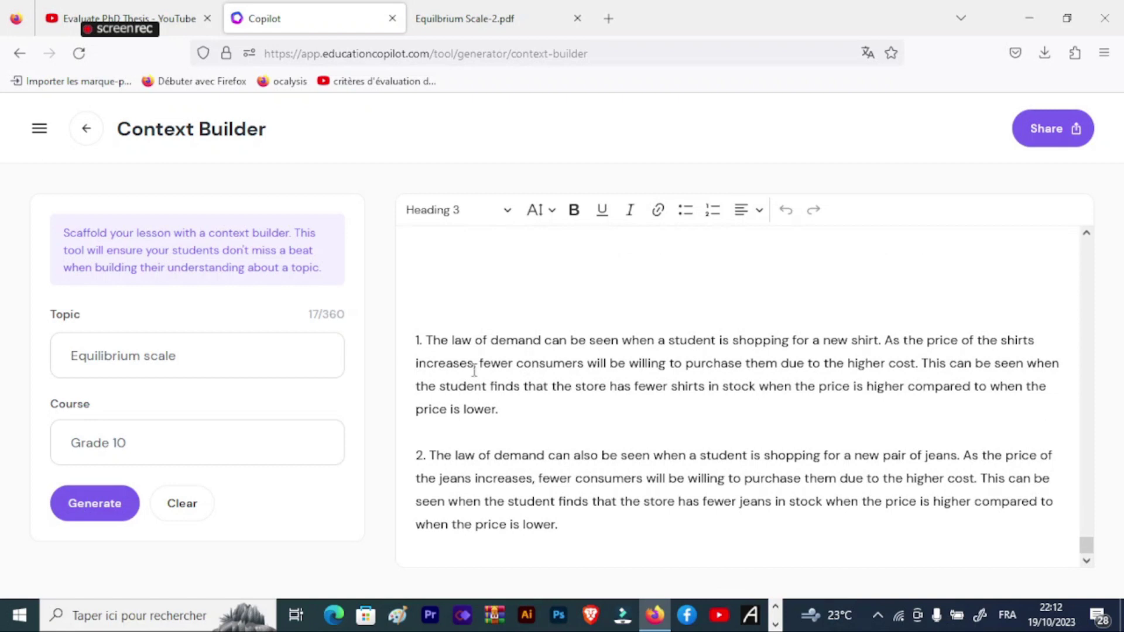
Step: Go back to the workshop tools and open the Idea Generator
left_click(20, 54)
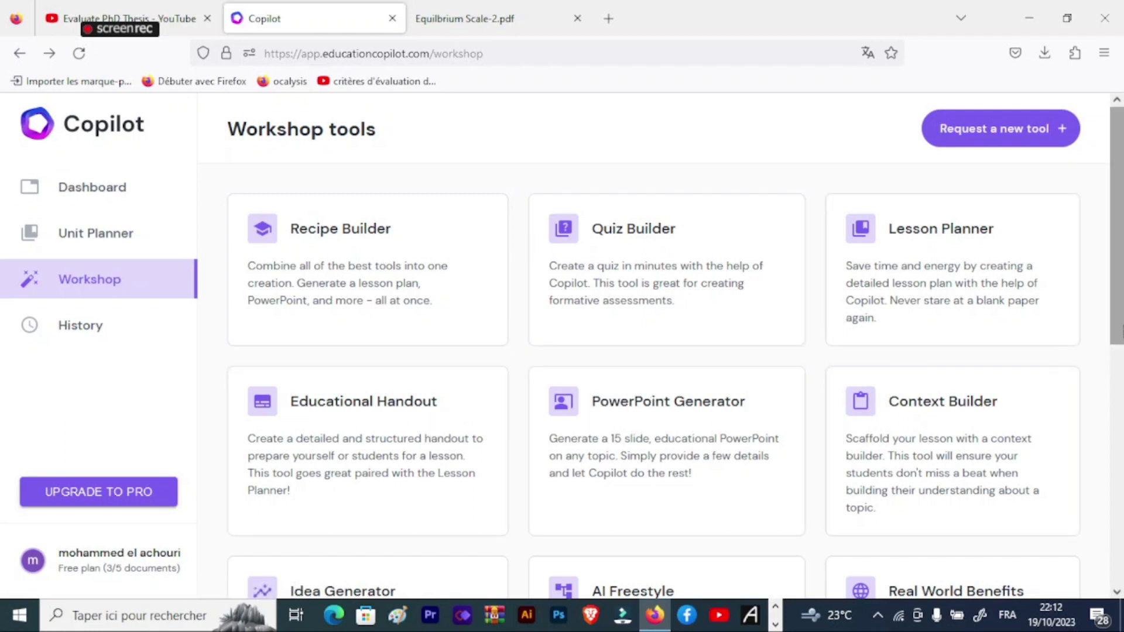
left_click_drag(1119, 331, 1116, 370)
left_click_drag(1108, 425, 1108, 426)
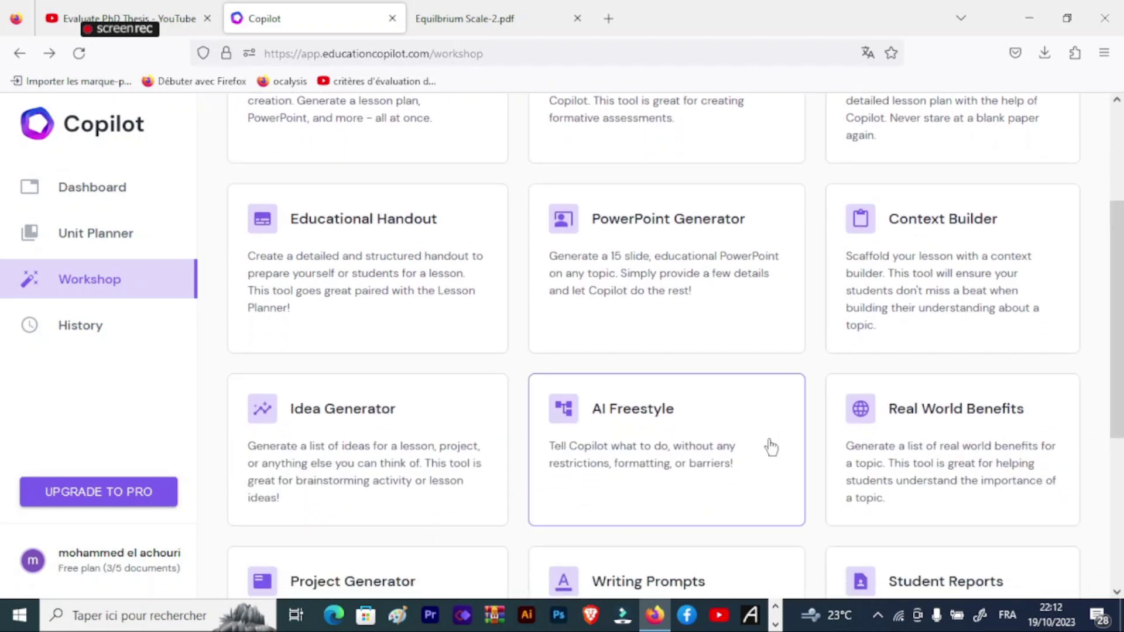
left_click(350, 421)
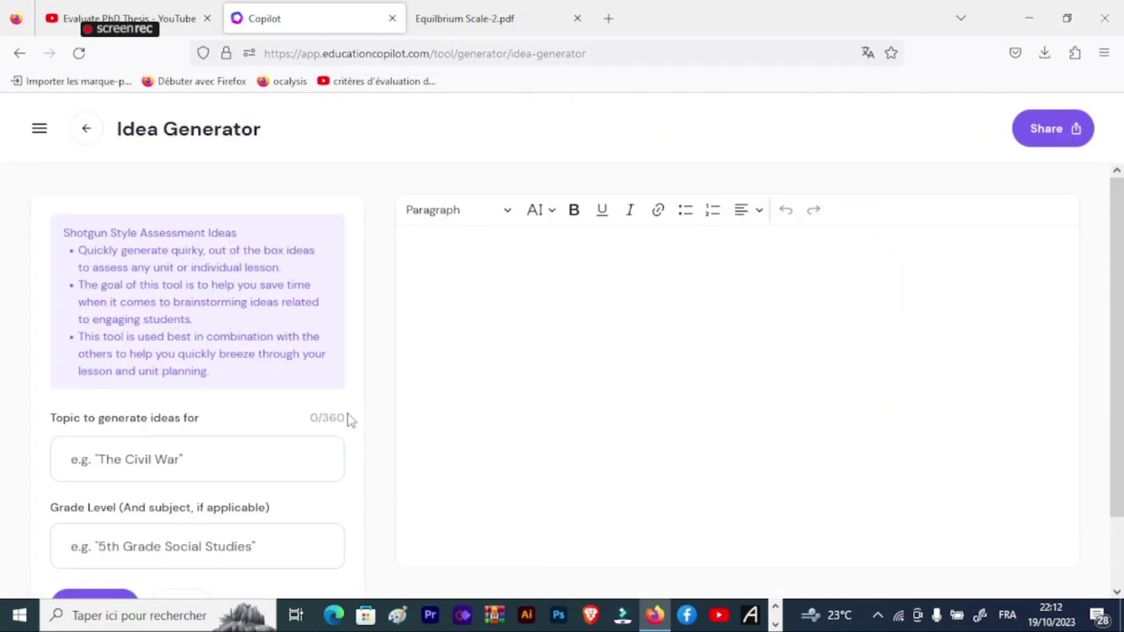
Step: Enter "Equilibrium Scale" as the topic to generate ideas for
left_click(203, 467)
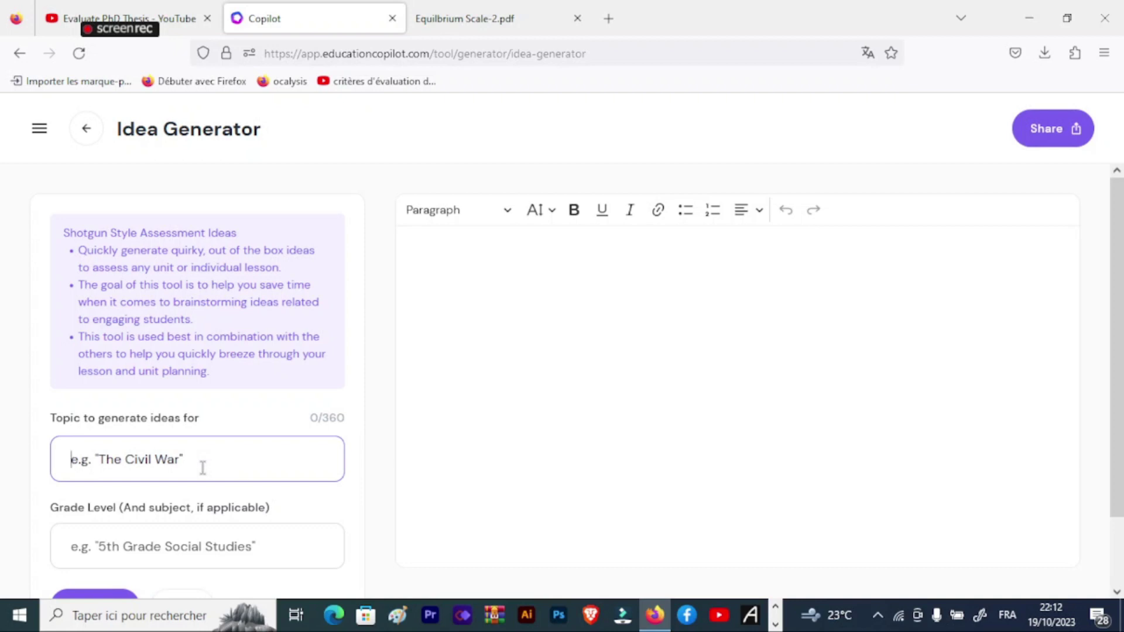
left_click(201, 463)
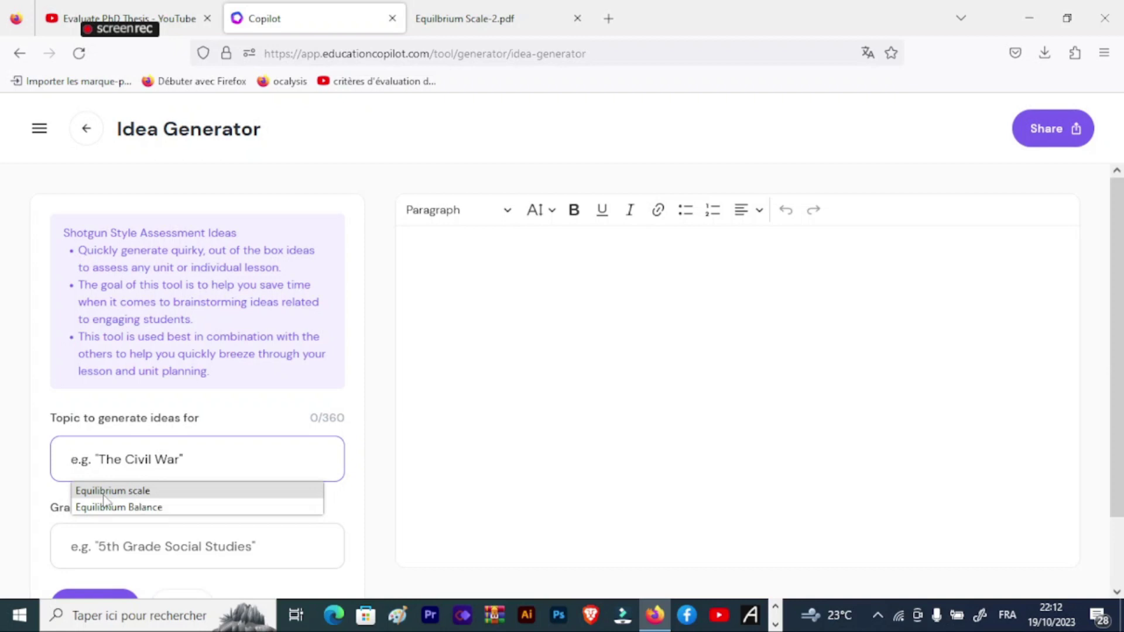
left_click(201, 462)
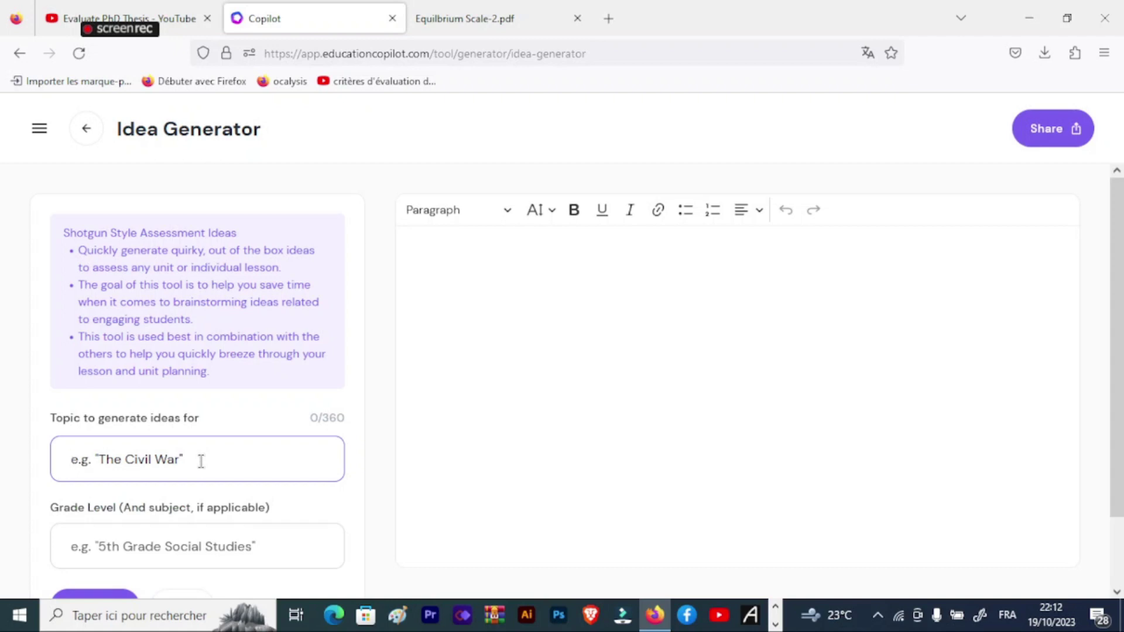
type("Equilibrium ")
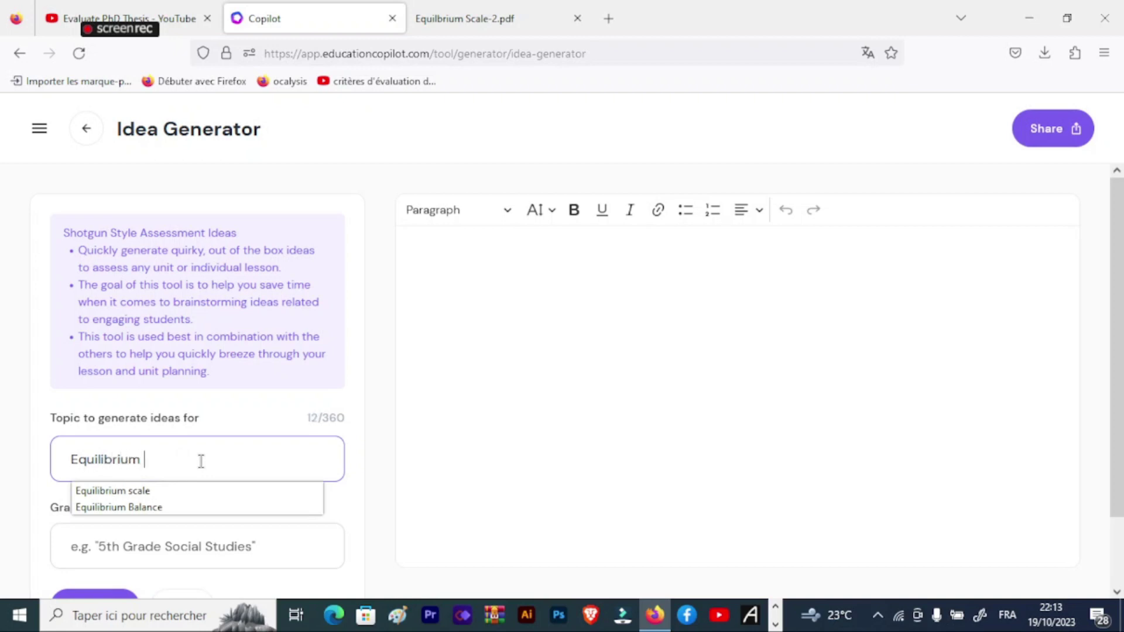
type("Scale")
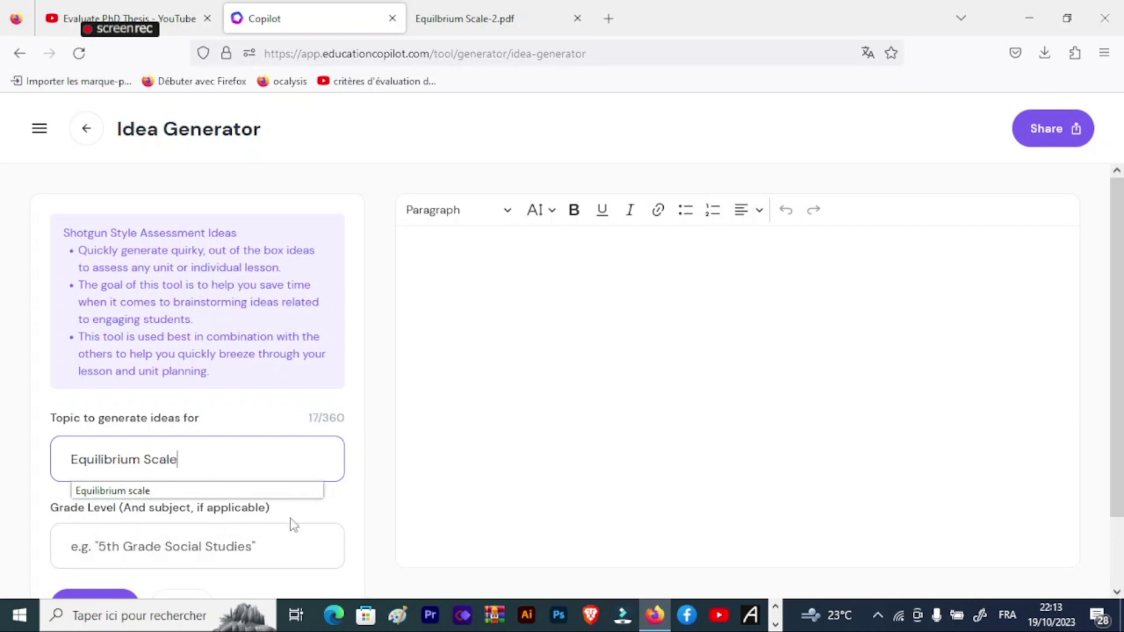
left_click(389, 518)
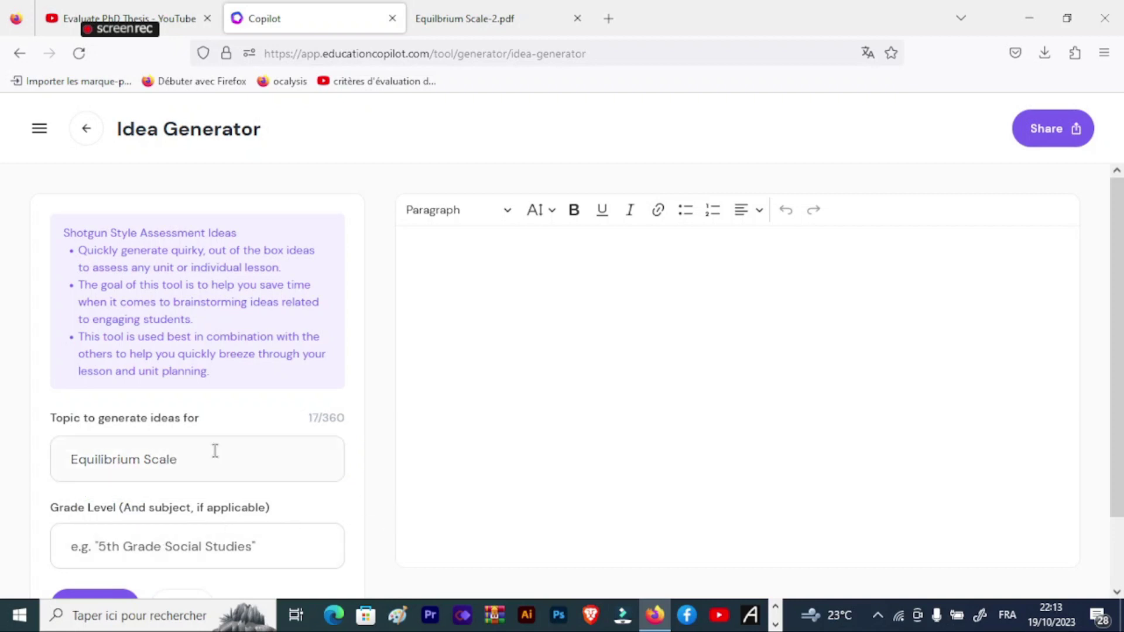
Step: Set the grade level to "Grade 10" and generate the list of ideas
left_click(264, 550)
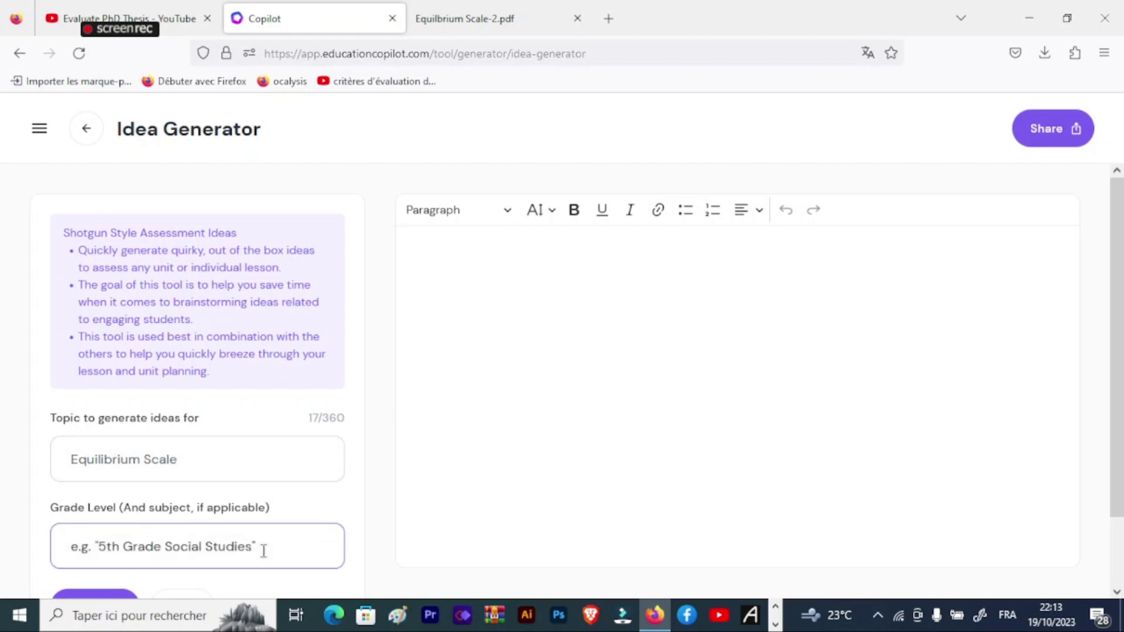
left_click(264, 551)
type("Grade 10")
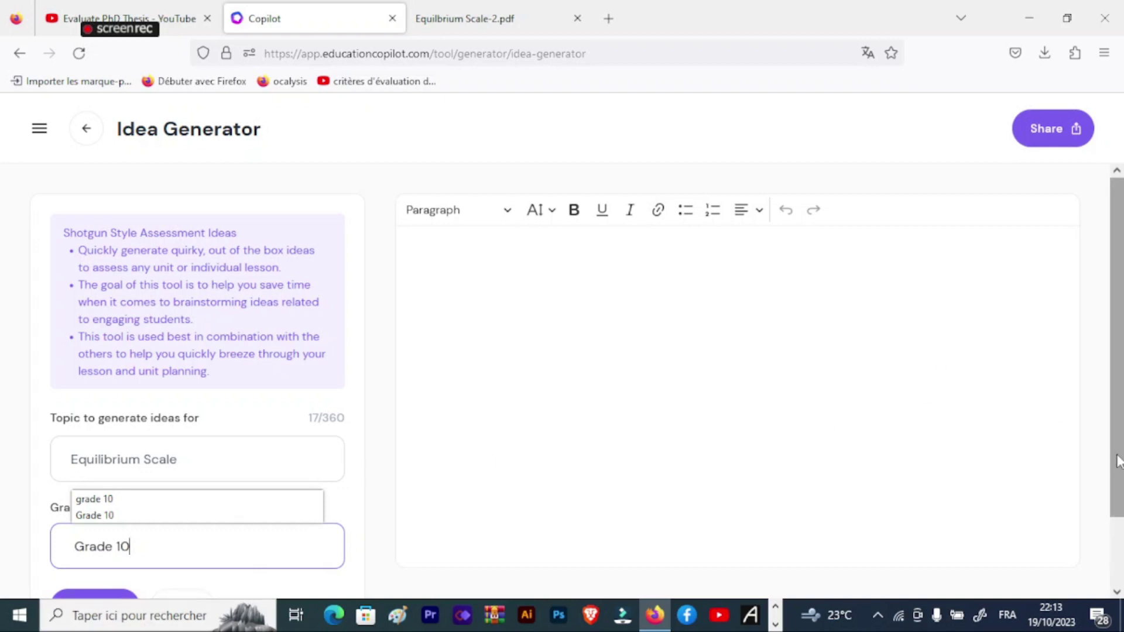
left_click_drag(1117, 461, 1114, 526)
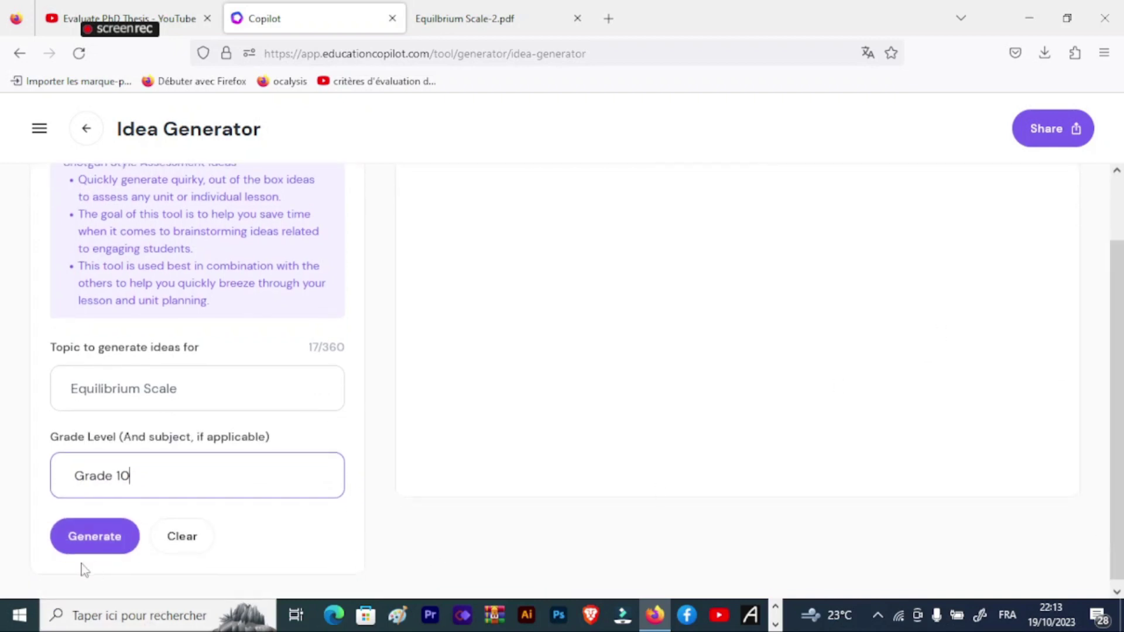
left_click(93, 535)
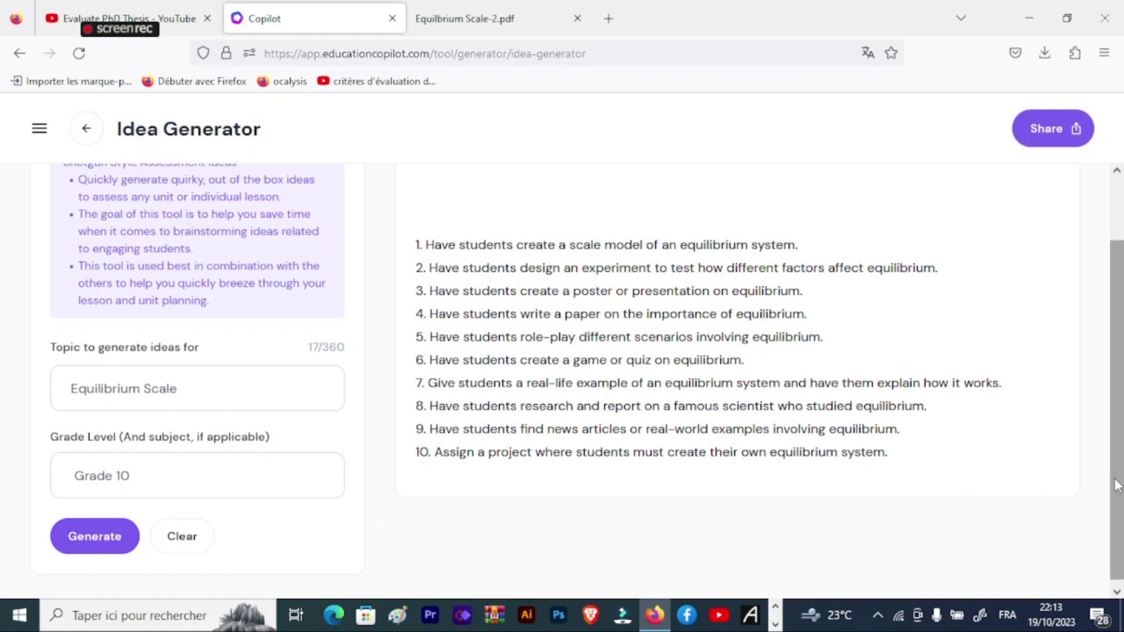
Step: Select all ten generated ideas in the editor and paste the clipboard text over them
left_click_drag(1117, 486, 1113, 446)
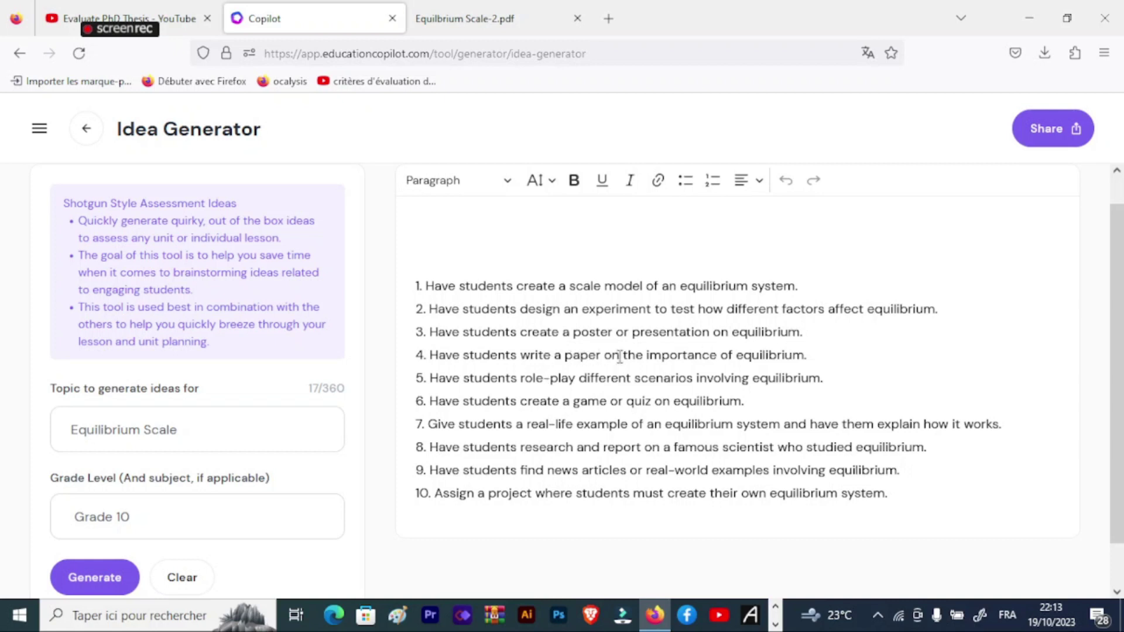
left_click(412, 275)
left_click_drag(412, 275, 886, 499)
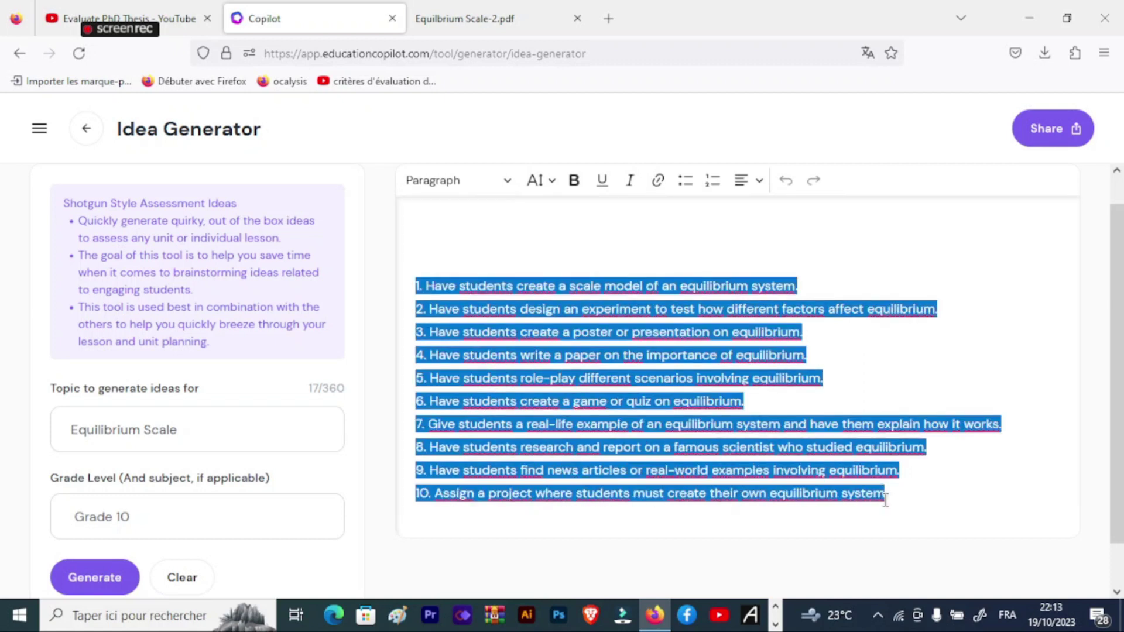
right_click(617, 353)
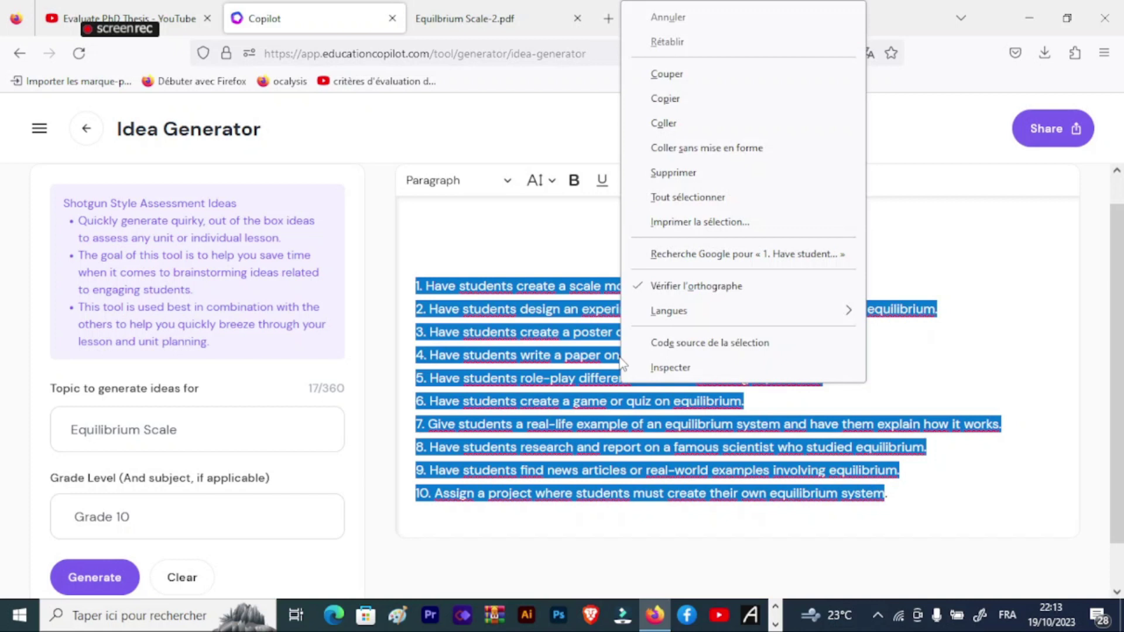
left_click(663, 125)
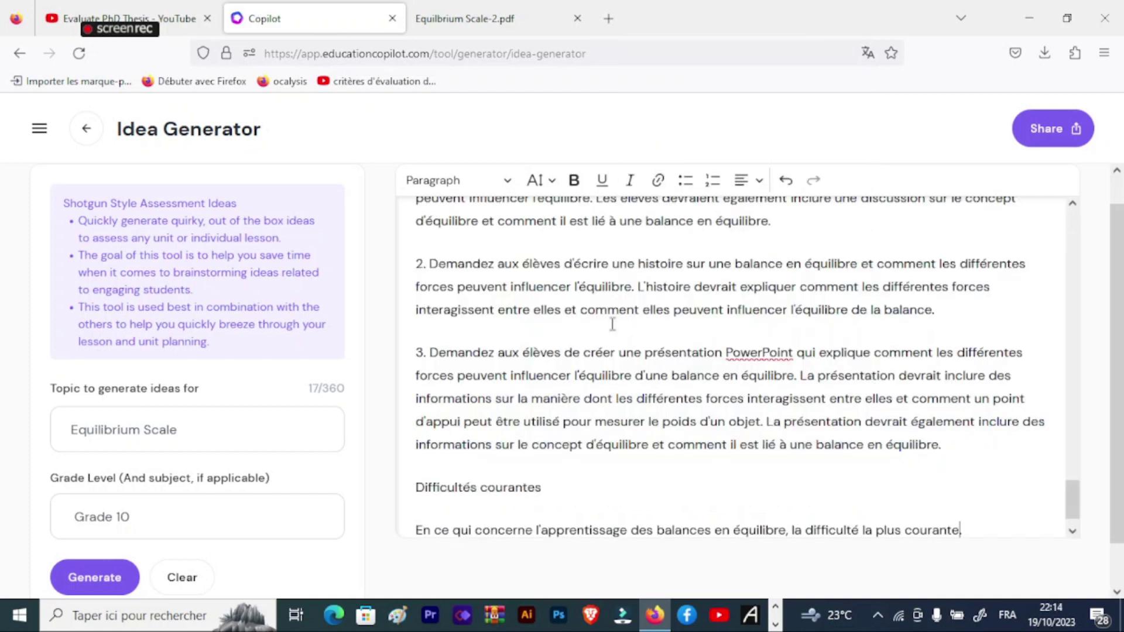
Step: Switch to ChatGPT in Chrome and send the prompt "Traduire en Français:" followed by the pasted clipboard text
left_click(774, 624)
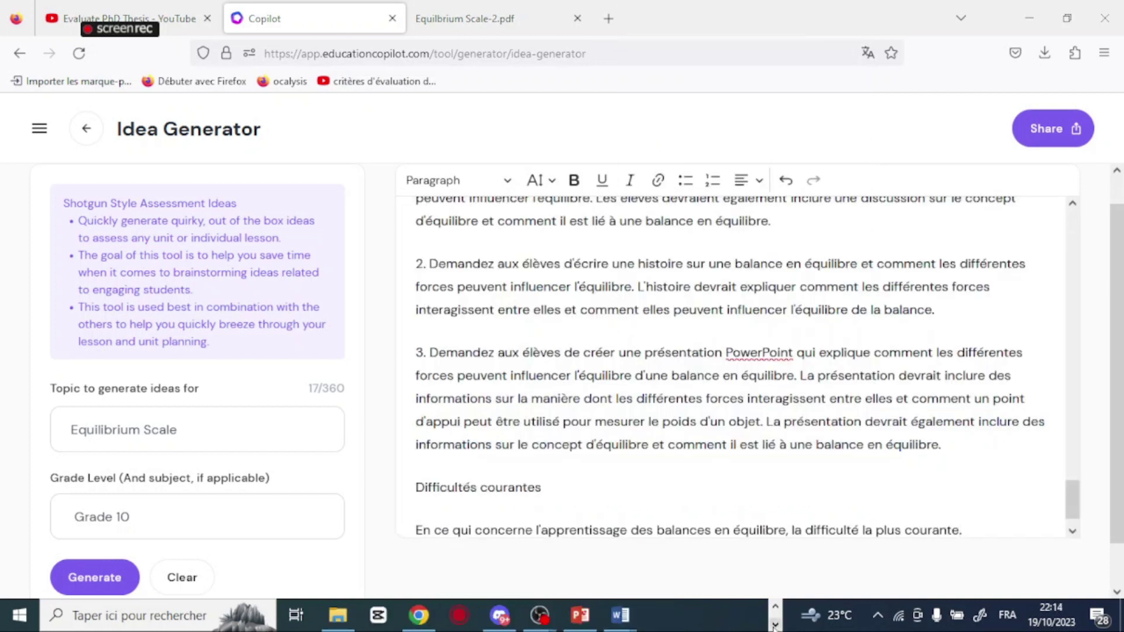
left_click(418, 614)
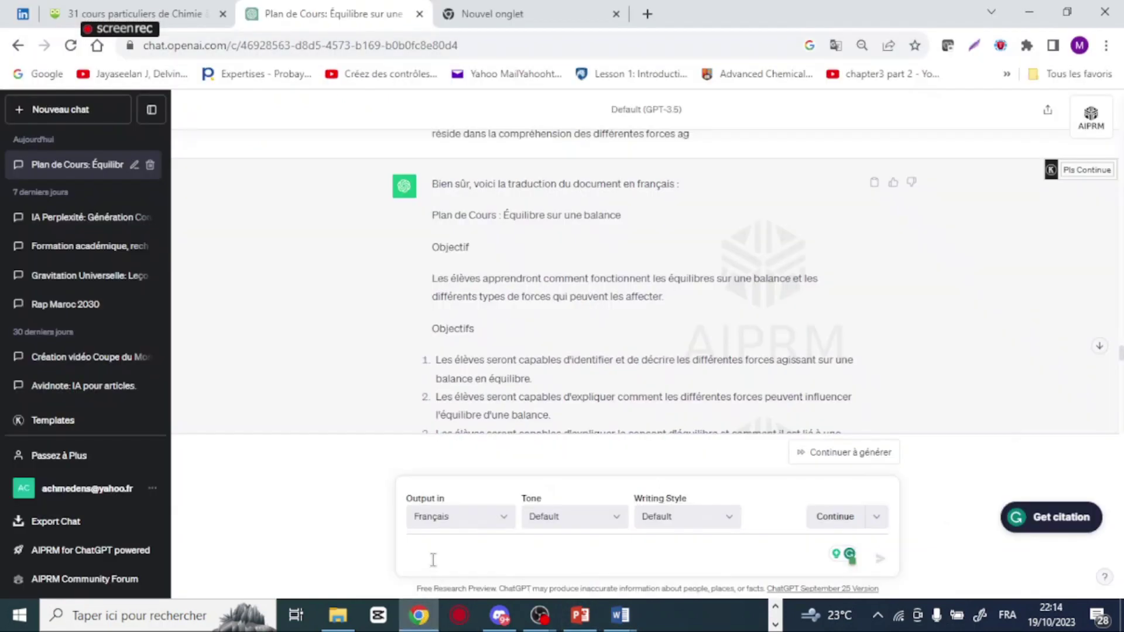
type("Traduire en")
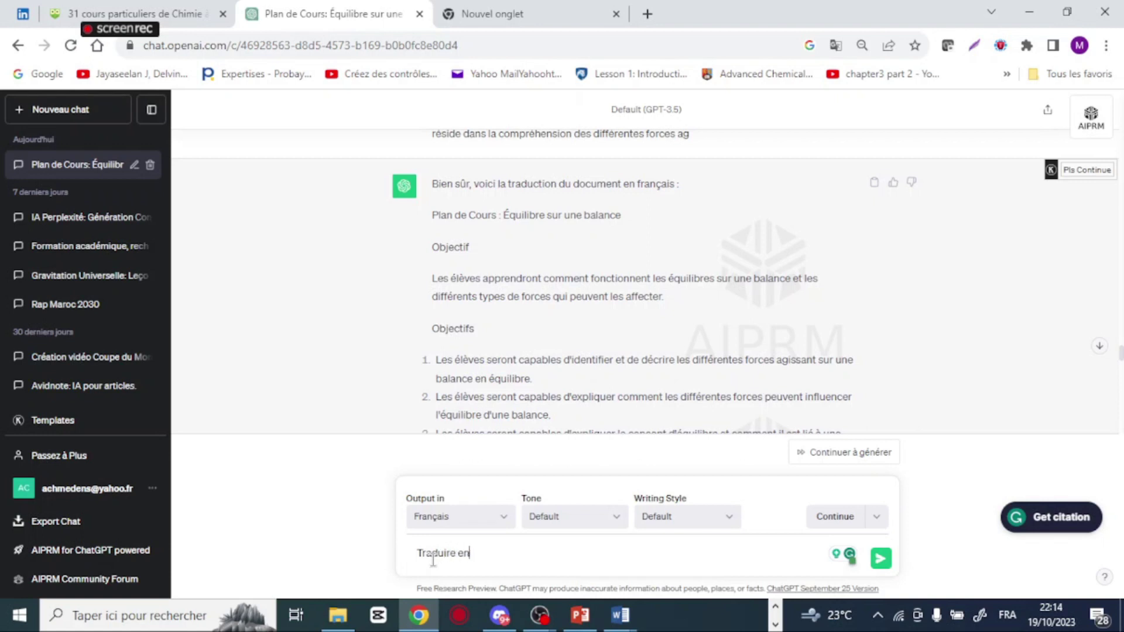
type(" Français:")
key("ctrl+v")
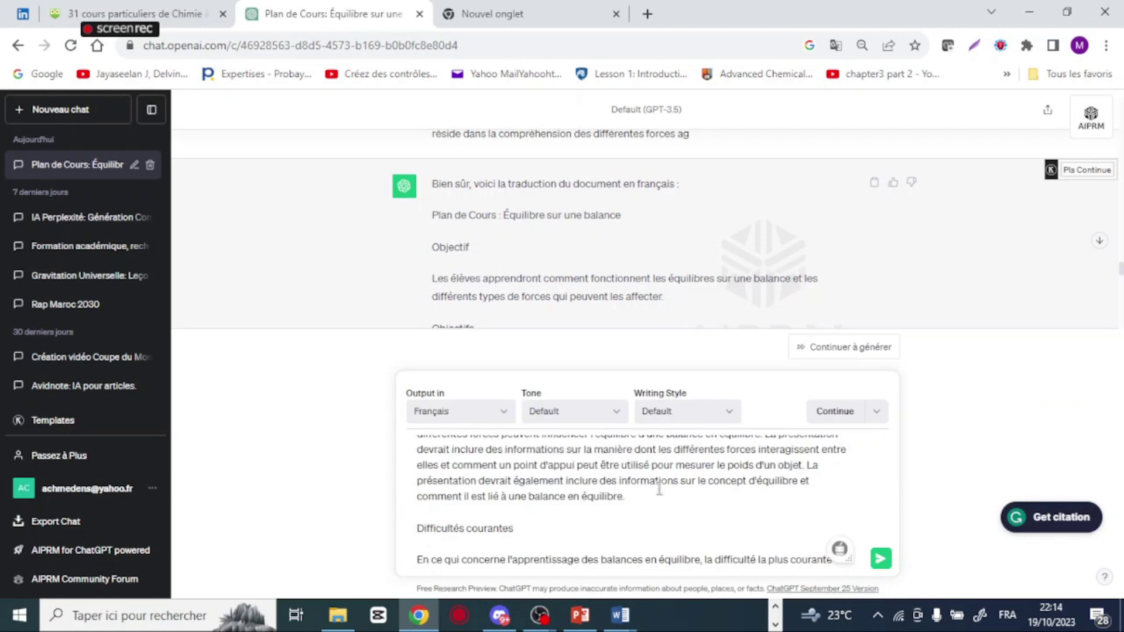
left_click(881, 559)
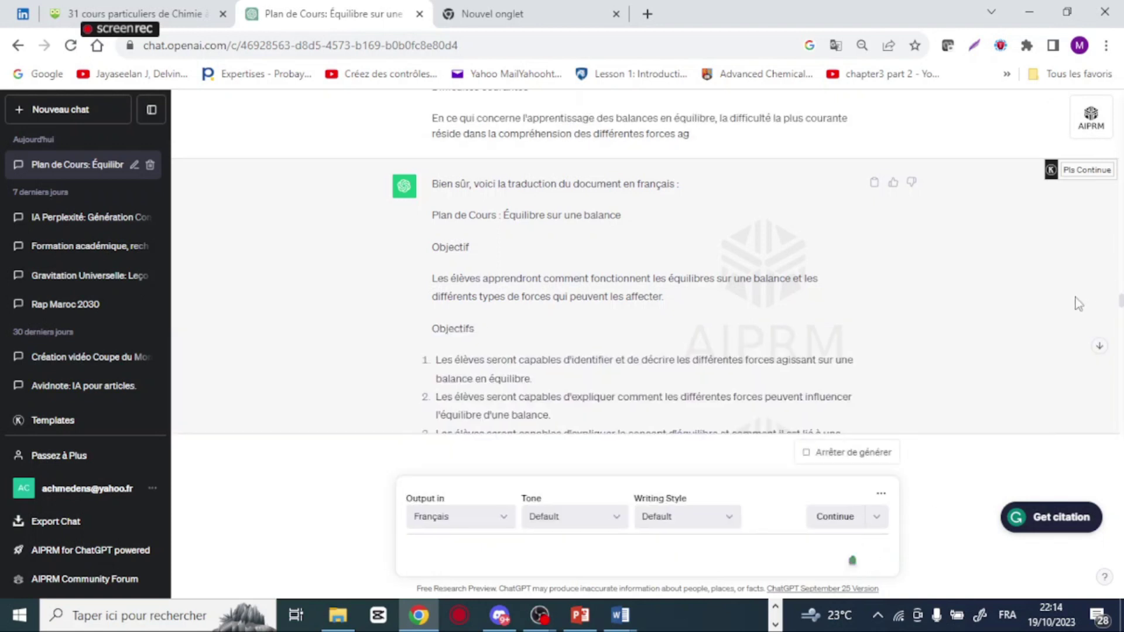
Step: Review the submitted lesson plan text and ChatGPT's French reply, from the objectives through the common difficulties and conclusion
scroll(1056, 322, "down", 15)
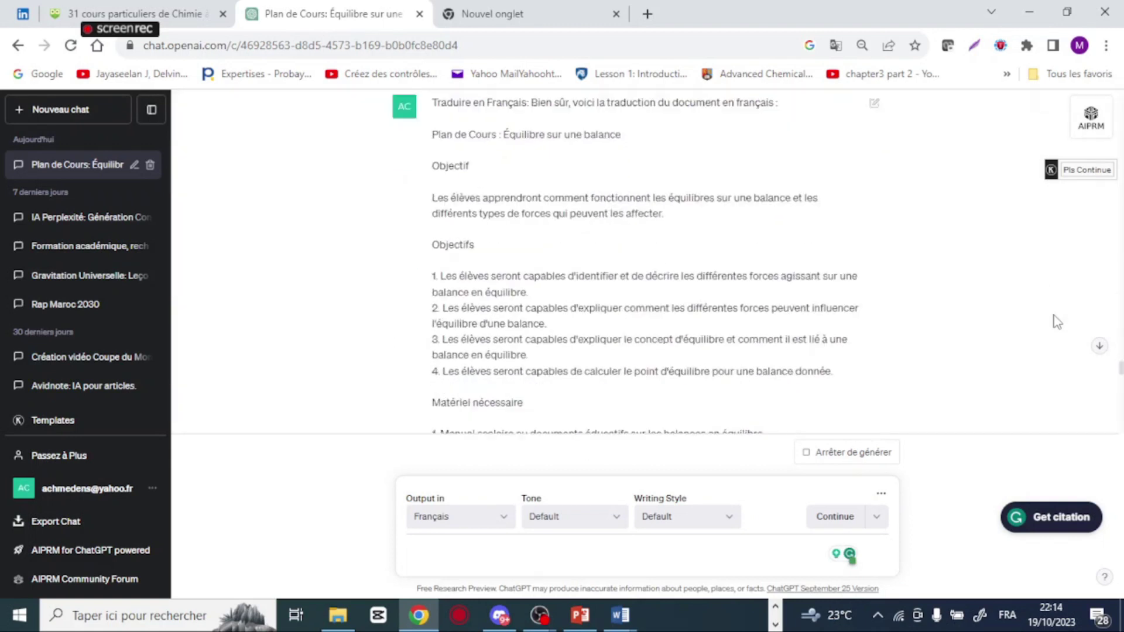
scroll(1057, 322, "down", 15)
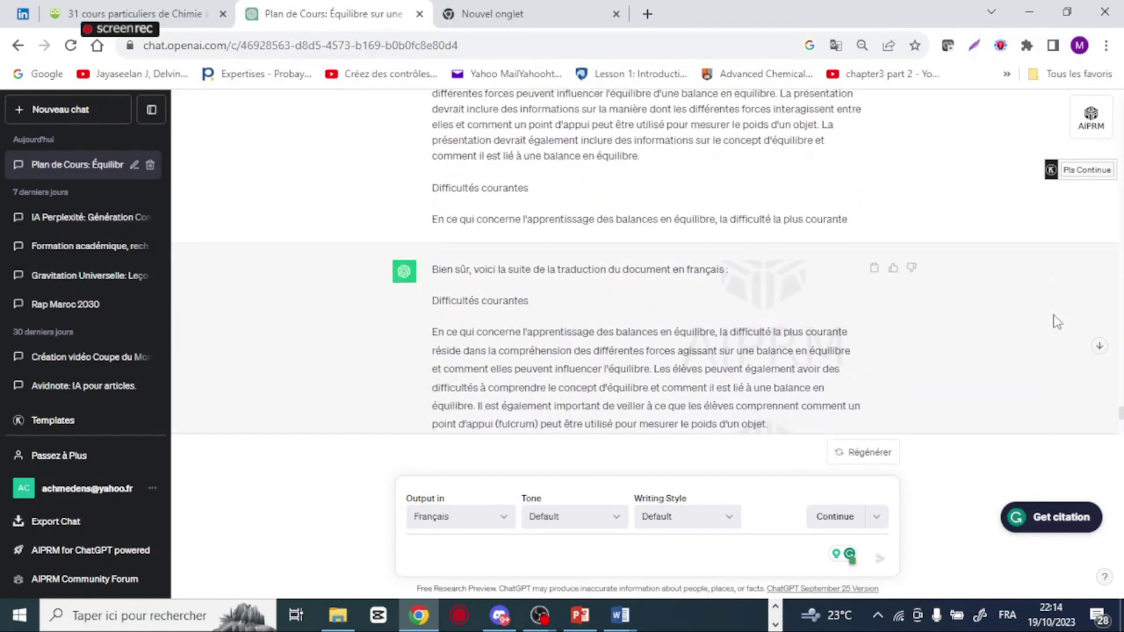
scroll(1056, 321, "down", 1)
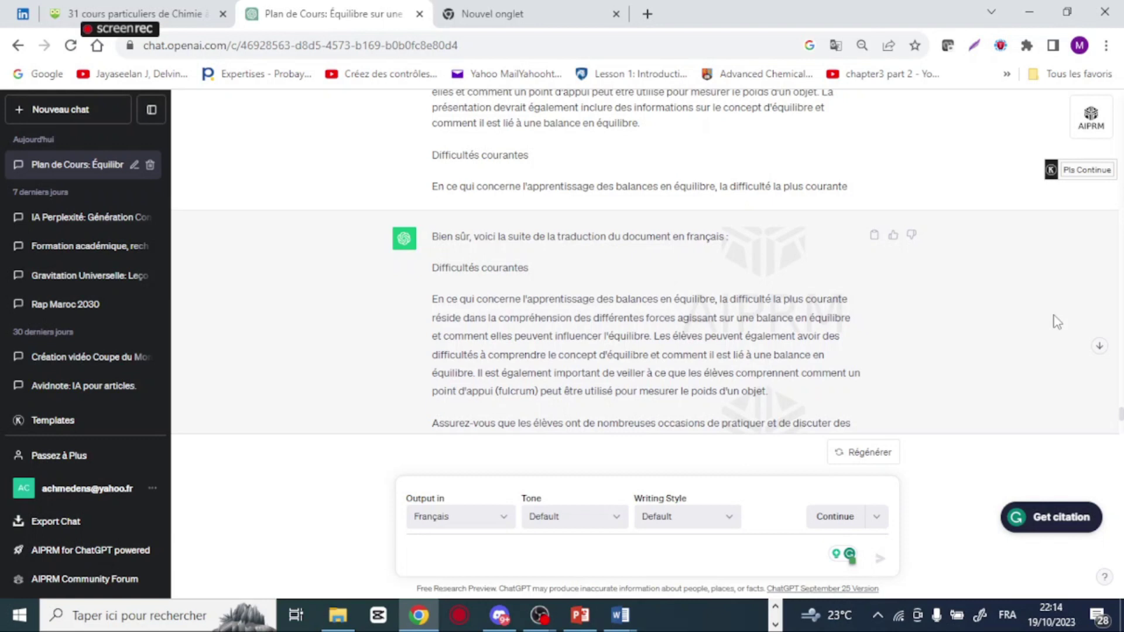
scroll(1057, 322, "down", 5)
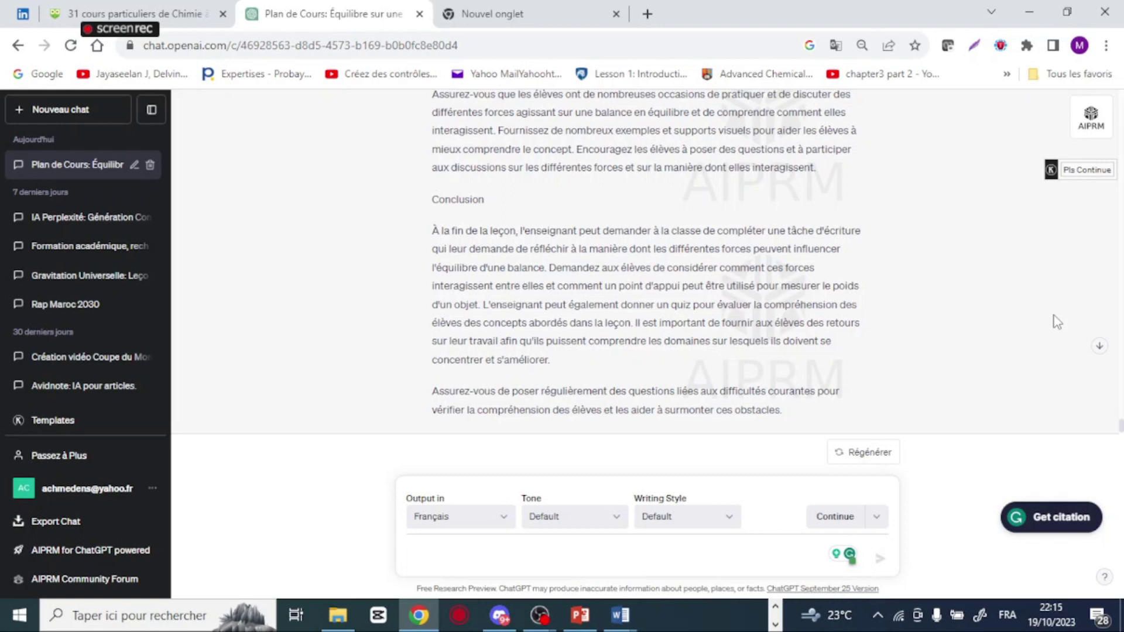
scroll(1056, 322, "up", 10)
scroll(1056, 322, "down", 5)
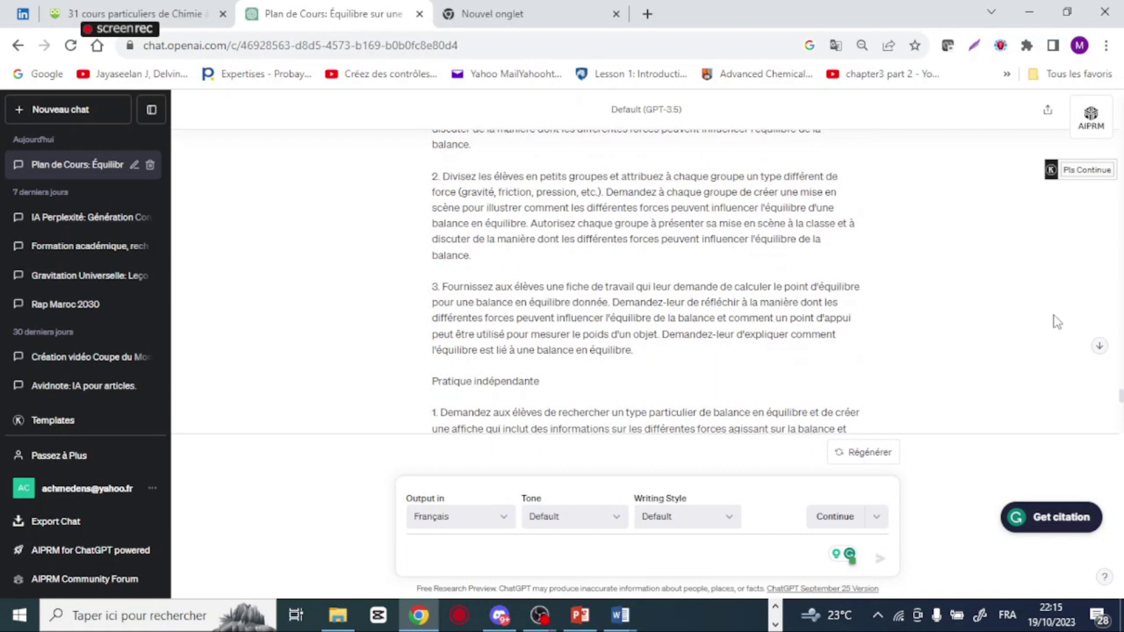
scroll(1056, 322, "up", 7)
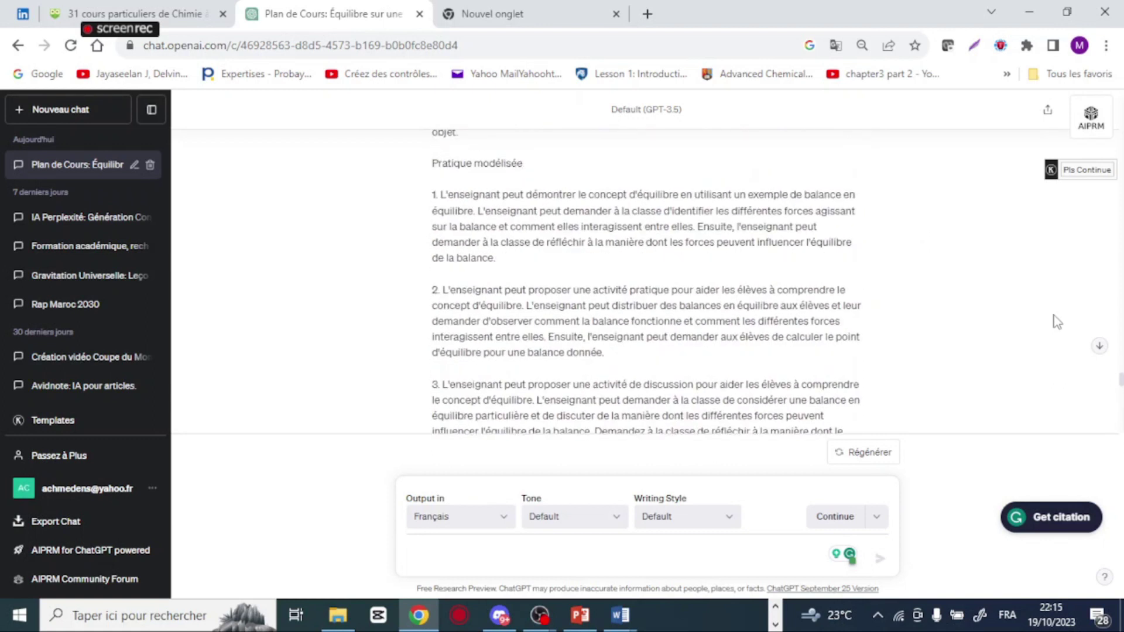
scroll(1057, 321, "up", 8)
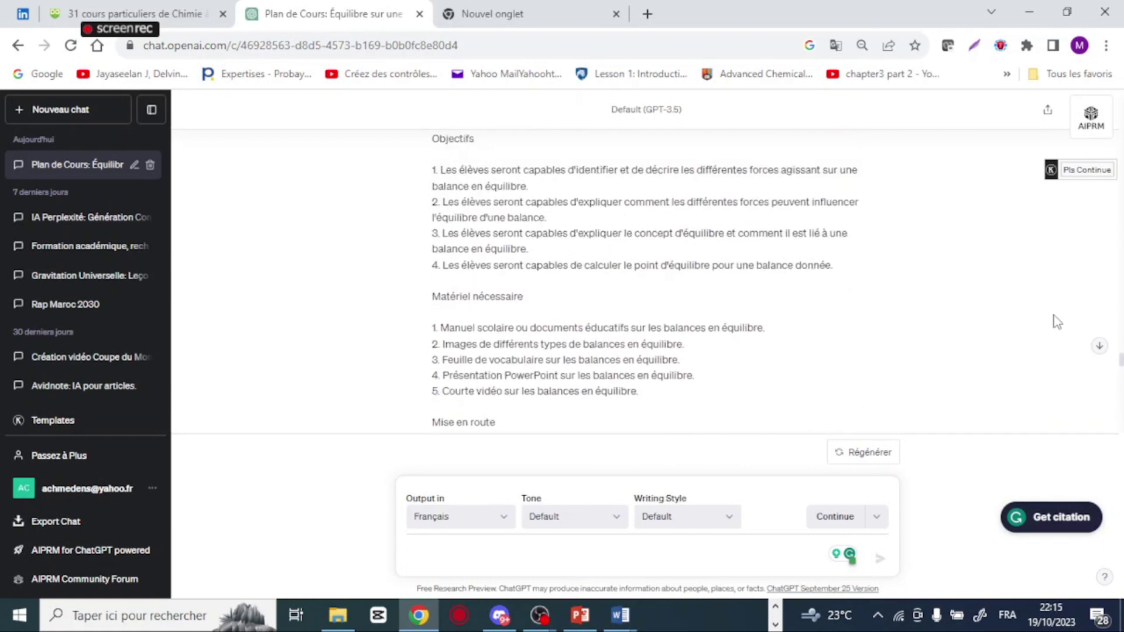
scroll(1056, 322, "up", 3)
scroll(1057, 321, "down", 8)
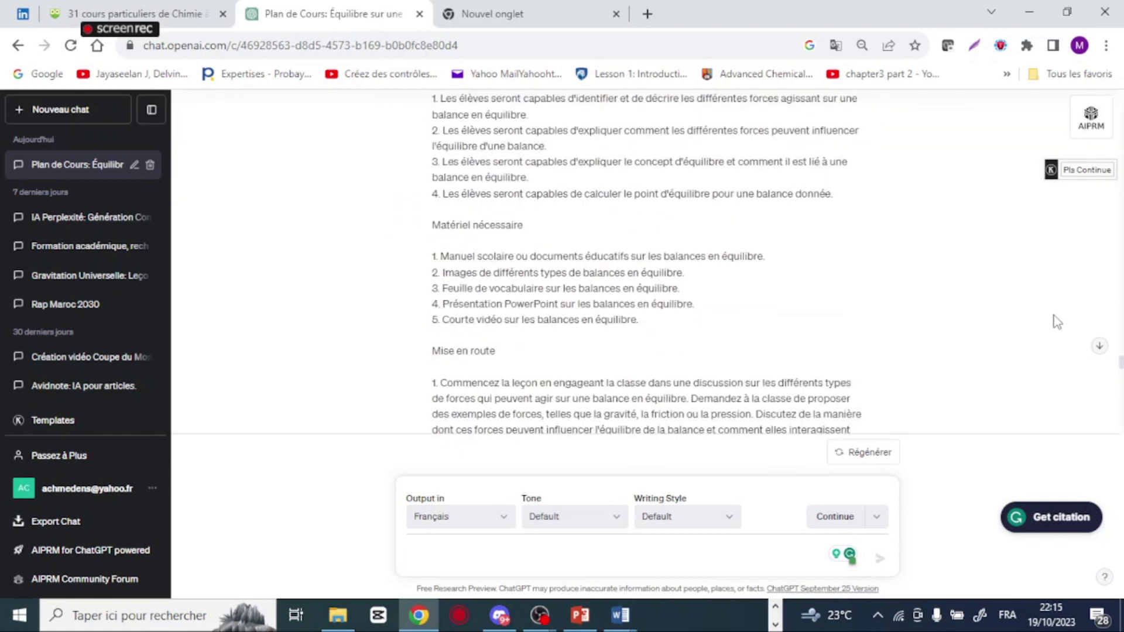
scroll(1056, 322, "down", 8)
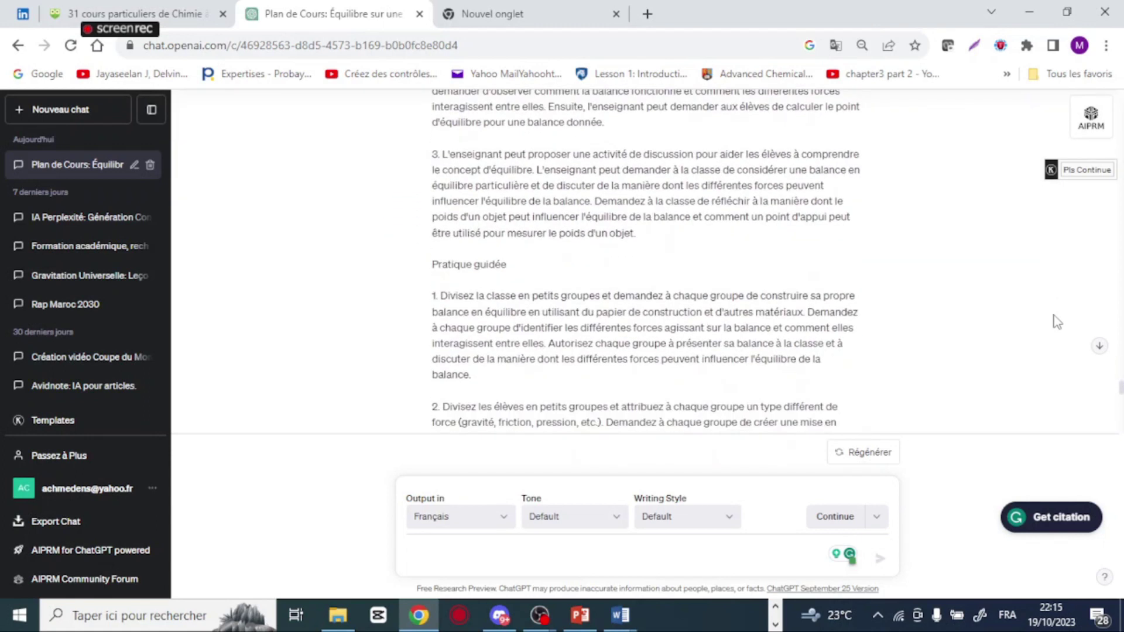
scroll(1057, 322, "down", 10)
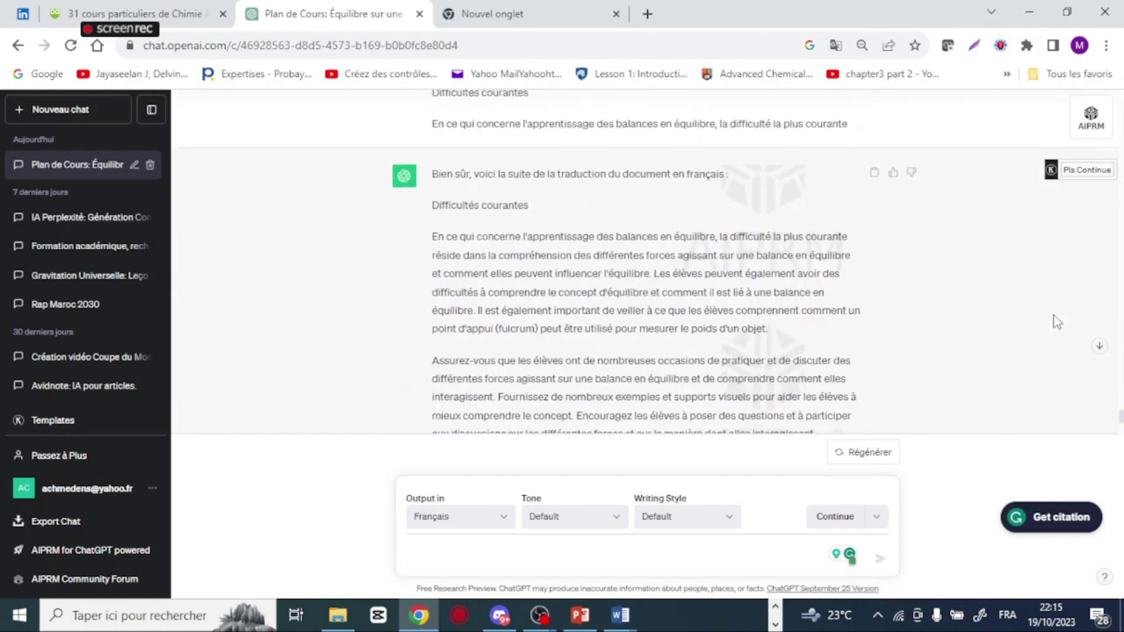
Step: Copy ChatGPT's French reply on "Difficultés courantes" and the conclusion, and paste it into a new blank Word document
left_click(875, 170)
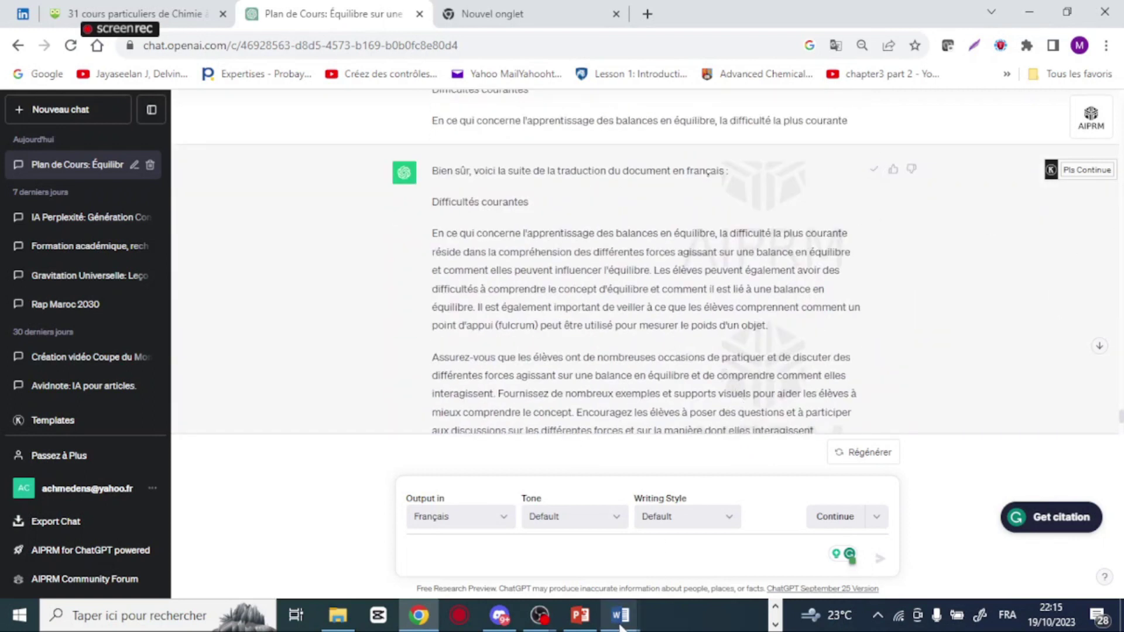
mouse_move(620, 627)
left_click(448, 569)
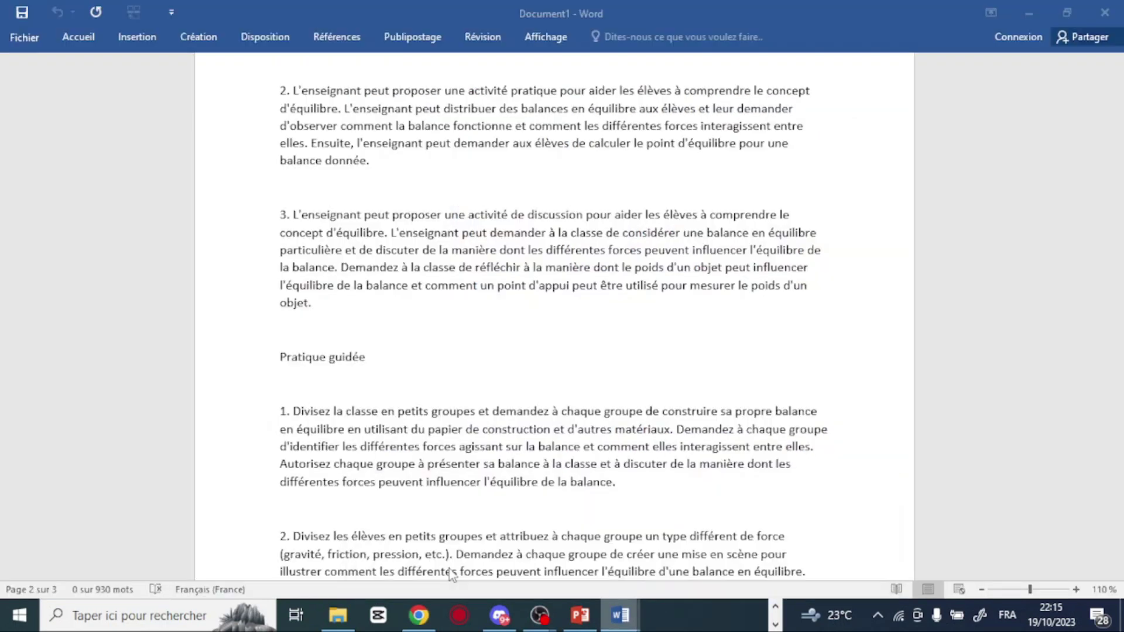
left_click(24, 37)
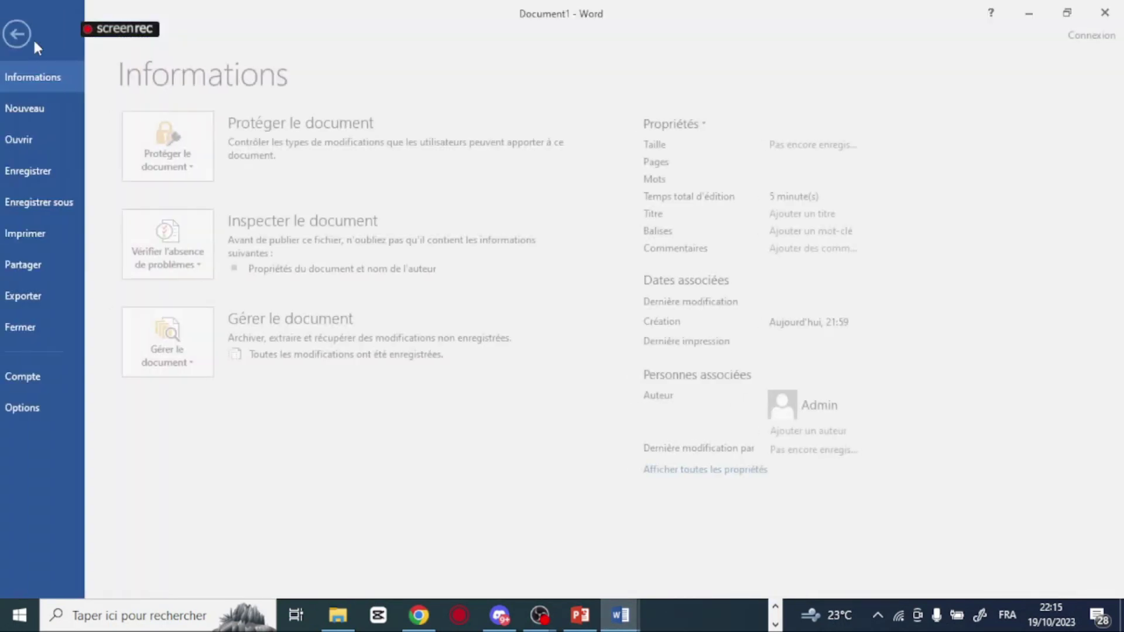
left_click(46, 140)
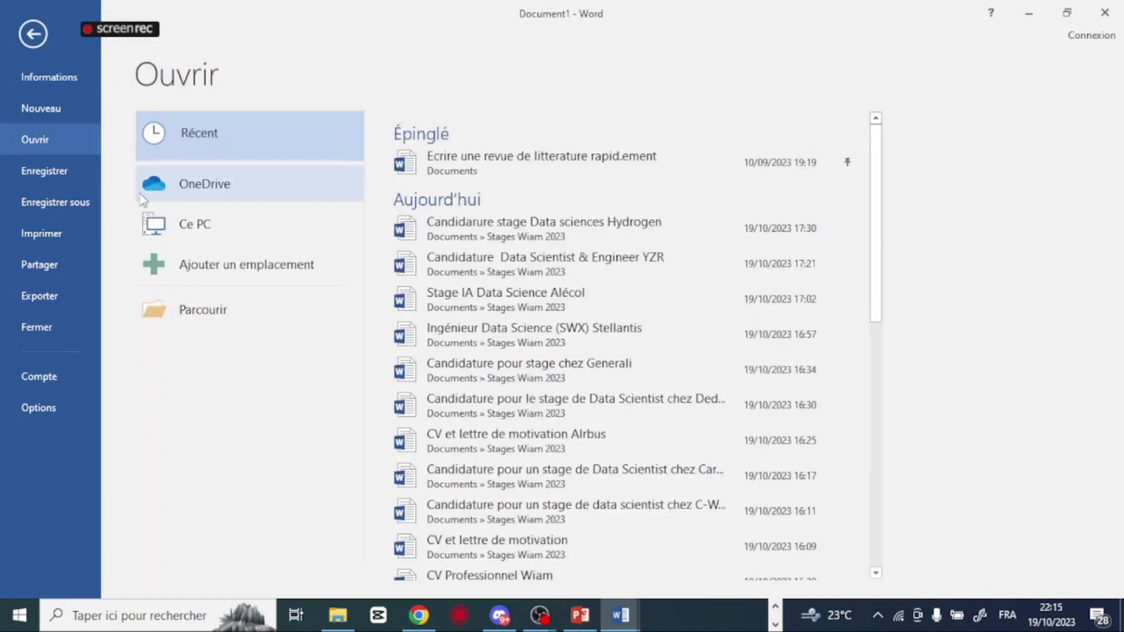
left_click(48, 106)
left_click(226, 257)
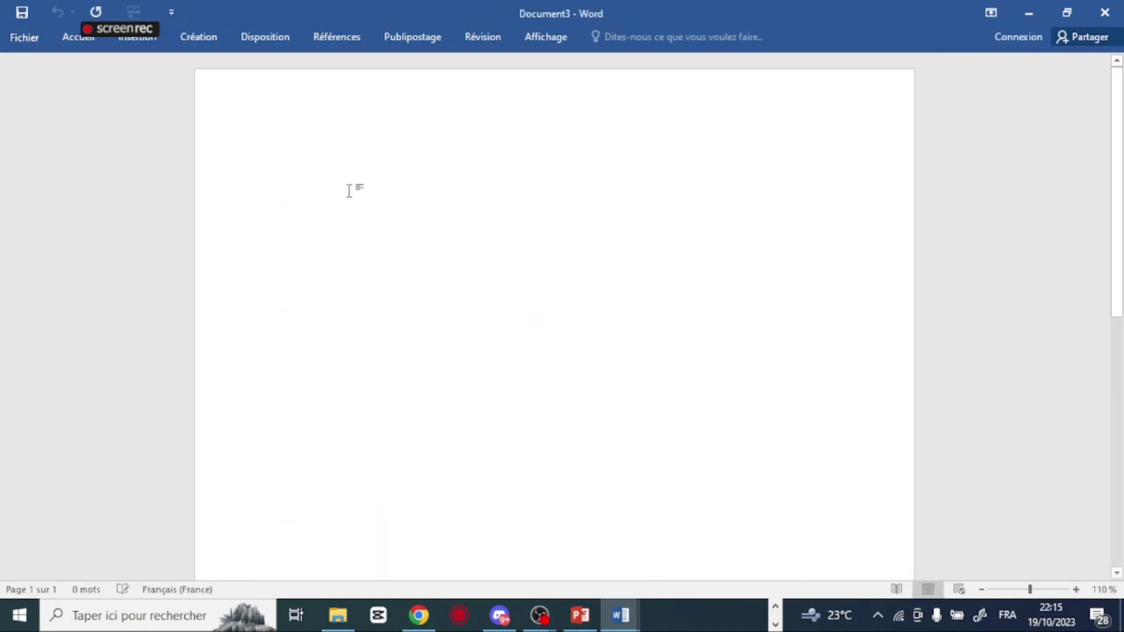
key("ctrl+v")
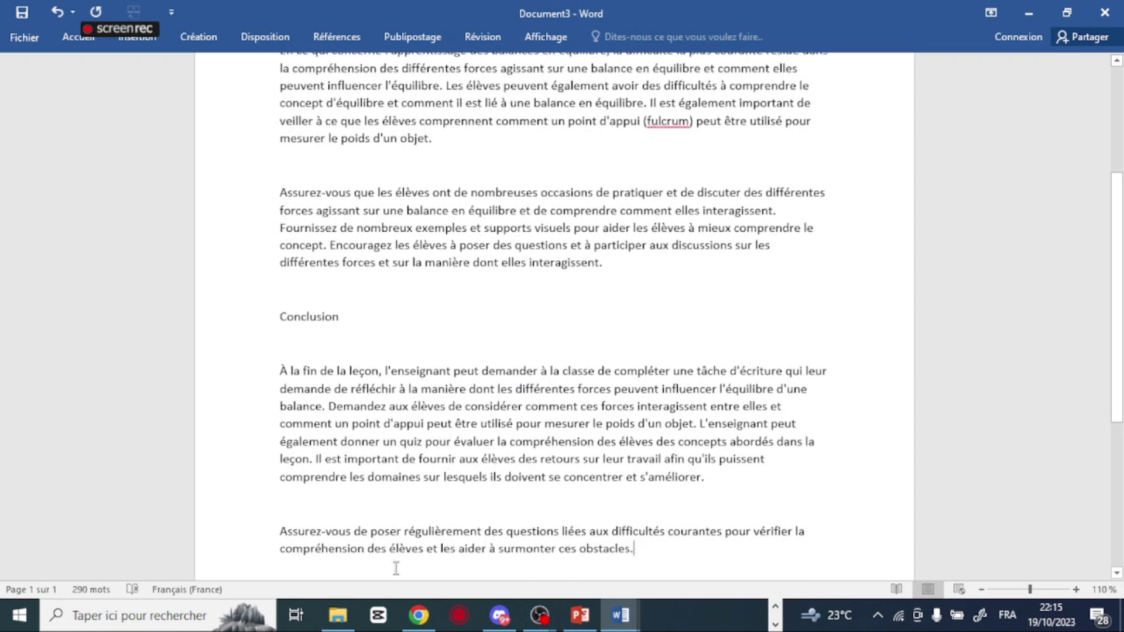
left_click(418, 614)
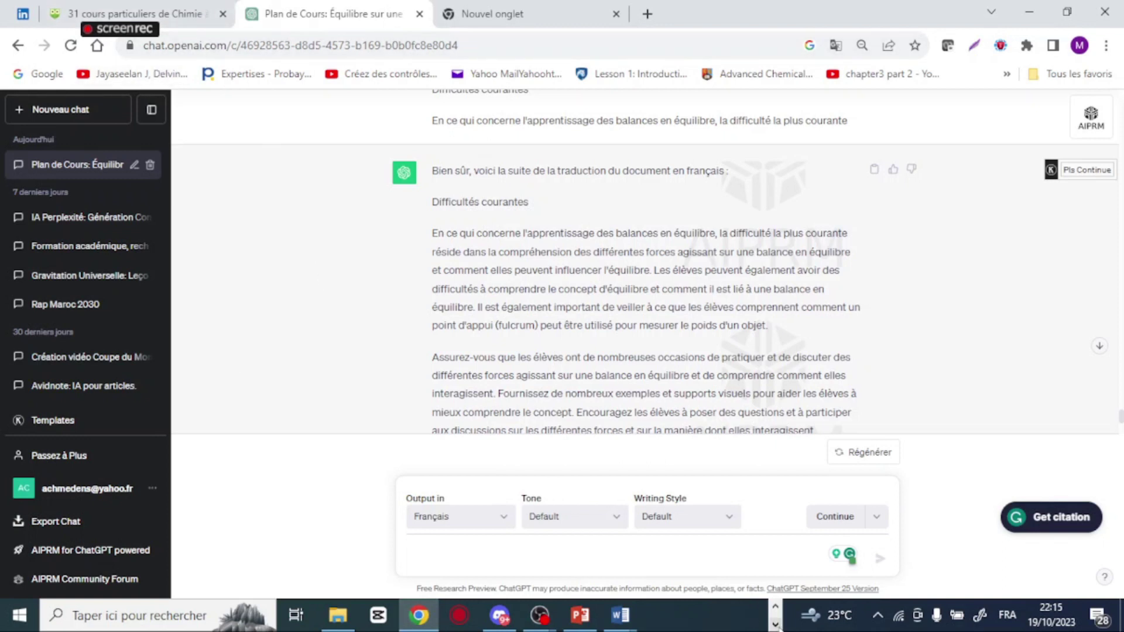
left_click(775, 624)
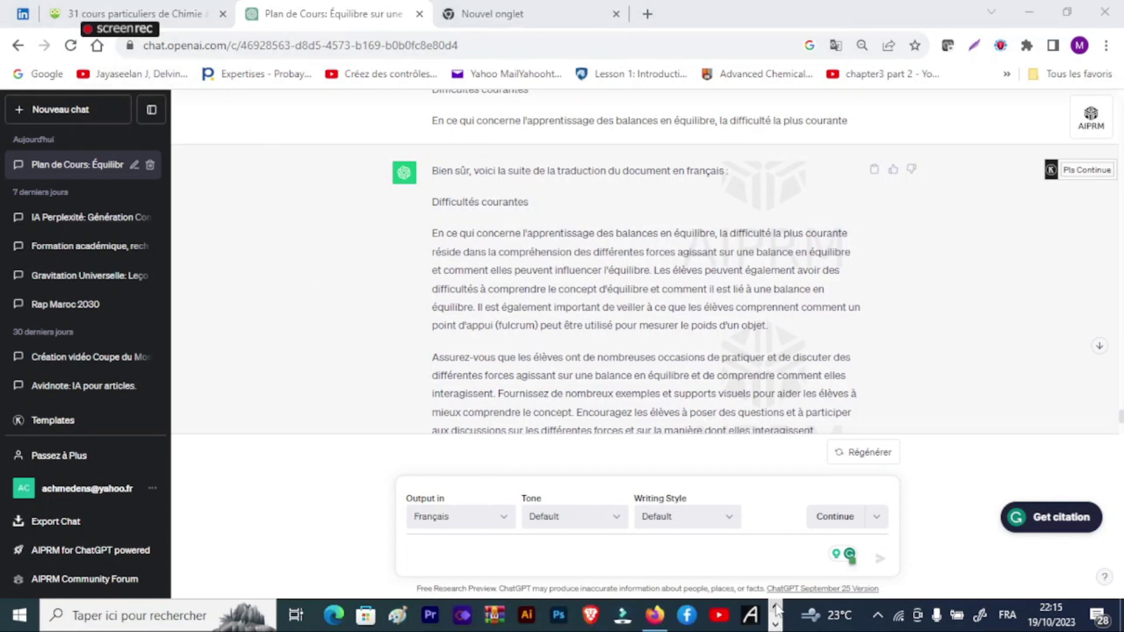
left_click(656, 621)
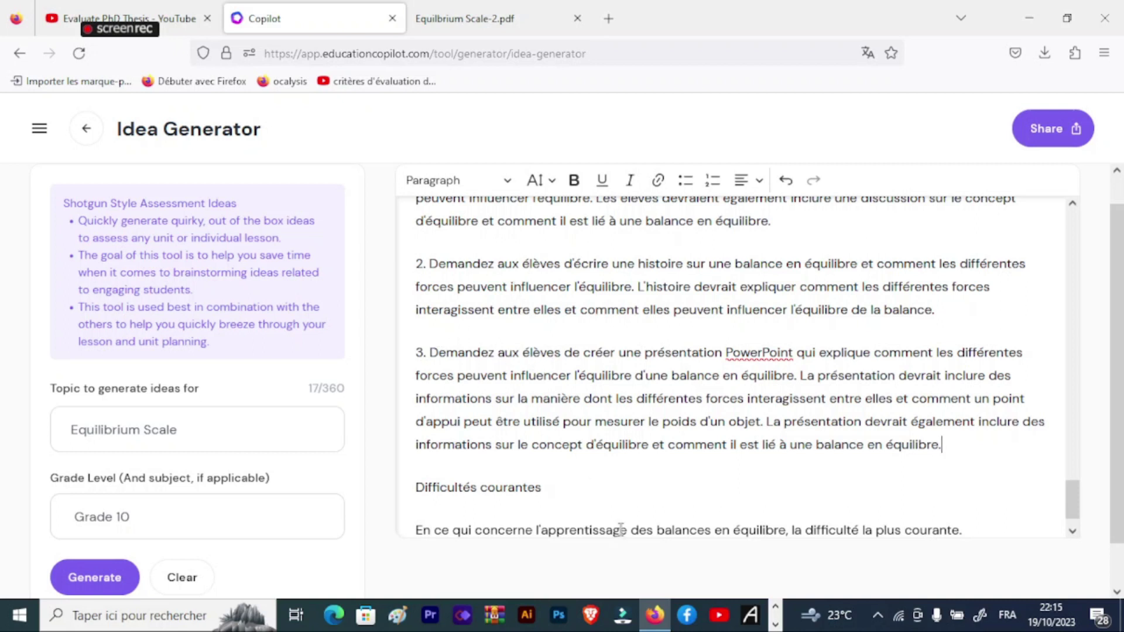
left_click(776, 624)
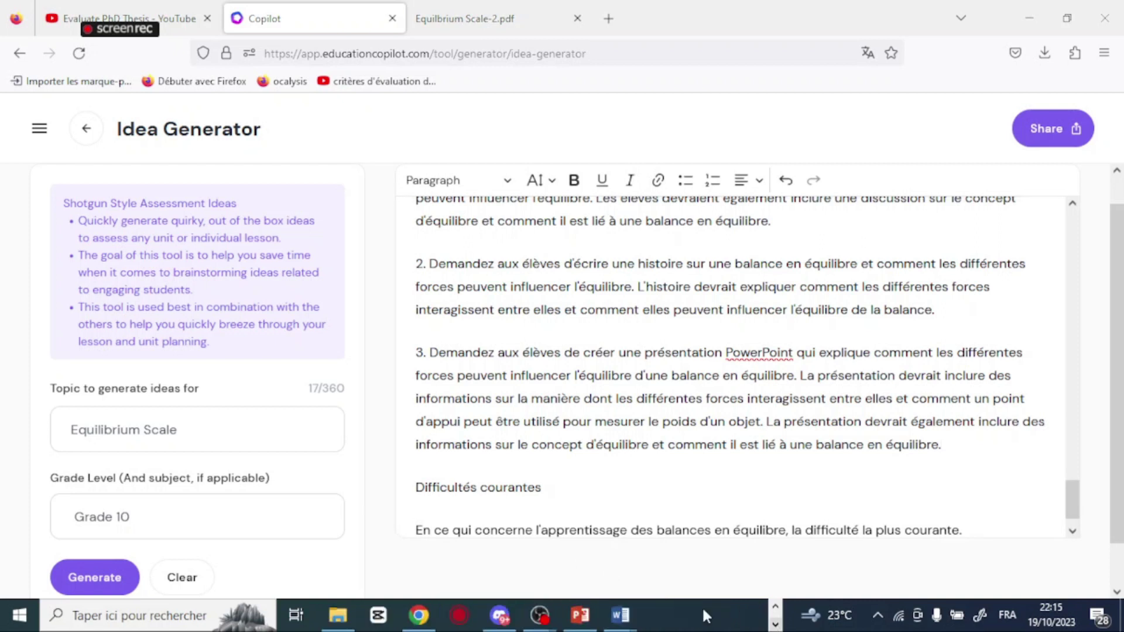
Step: Return to Document3 in Word and add the line "Générateurs des idées" above the "Difficultés courantes" heading
mouse_move(633, 618)
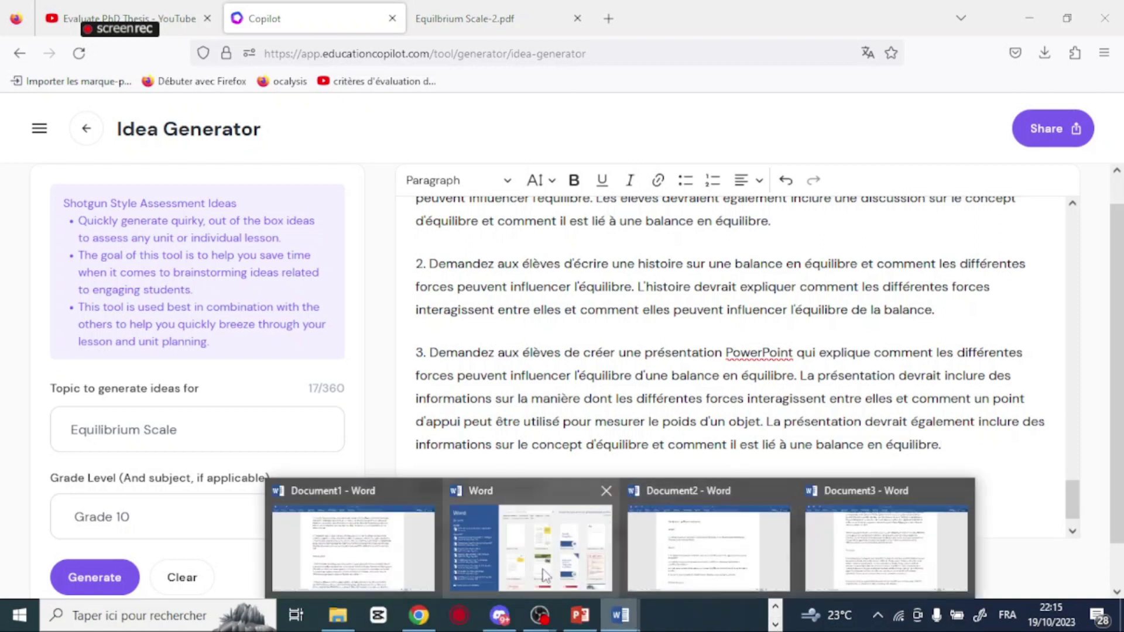
mouse_move(381, 525)
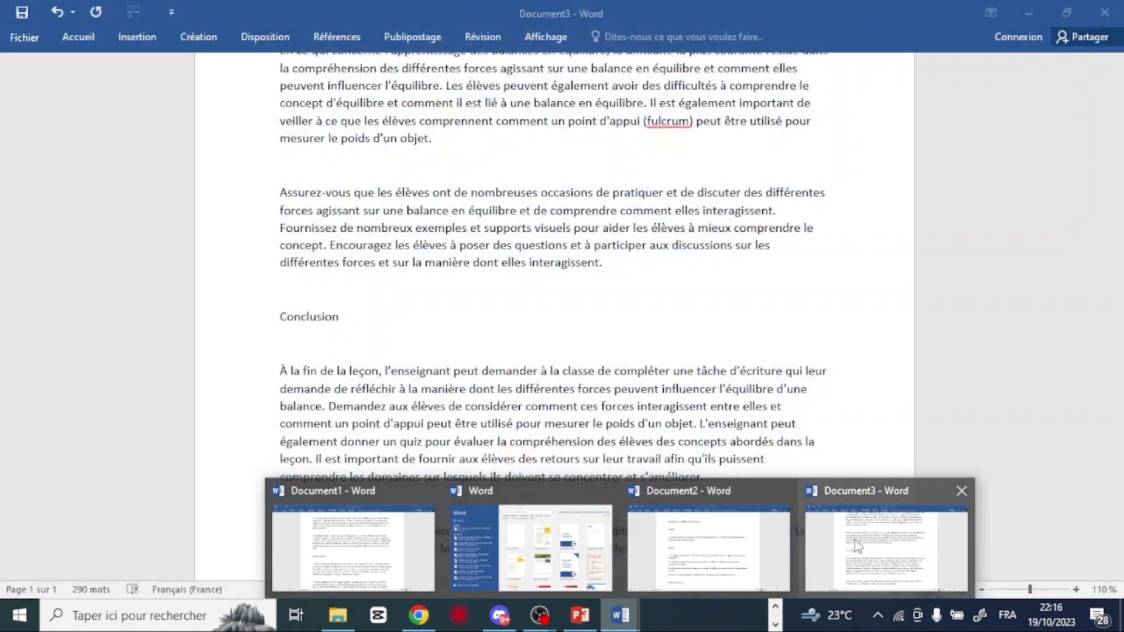
left_click(854, 540)
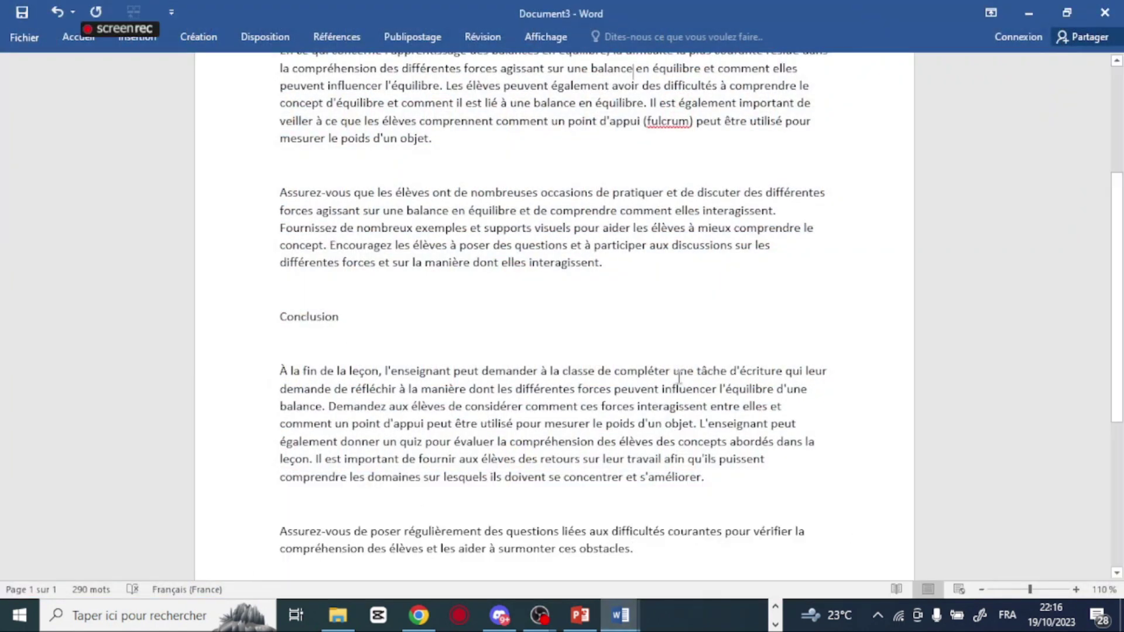
scroll(679, 377, "up", 3)
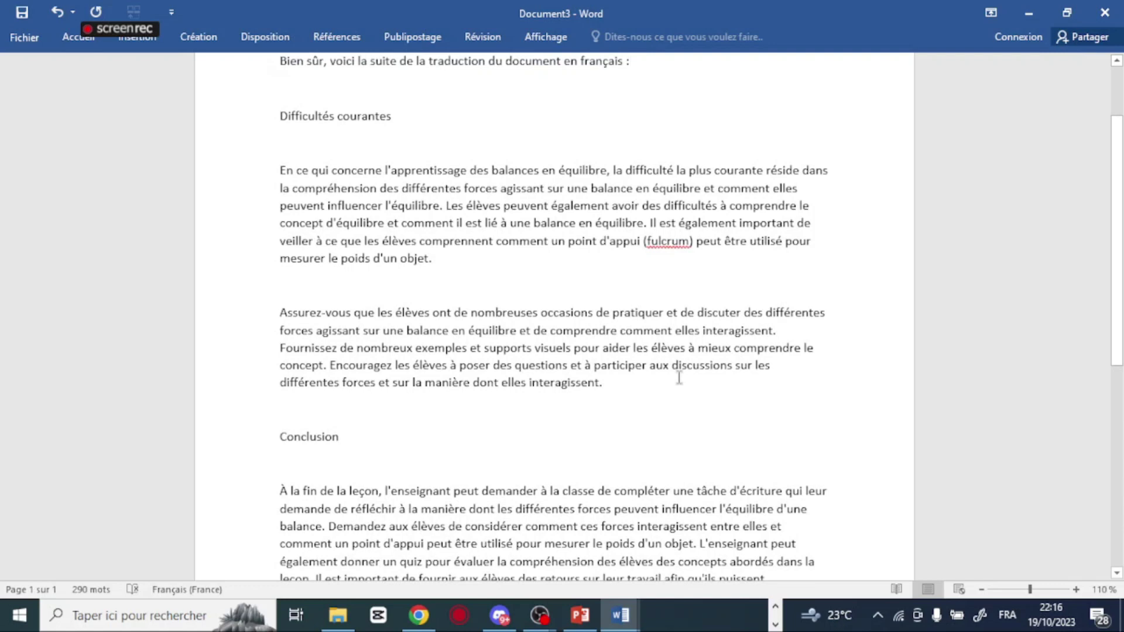
left_click(279, 111)
key("Return")
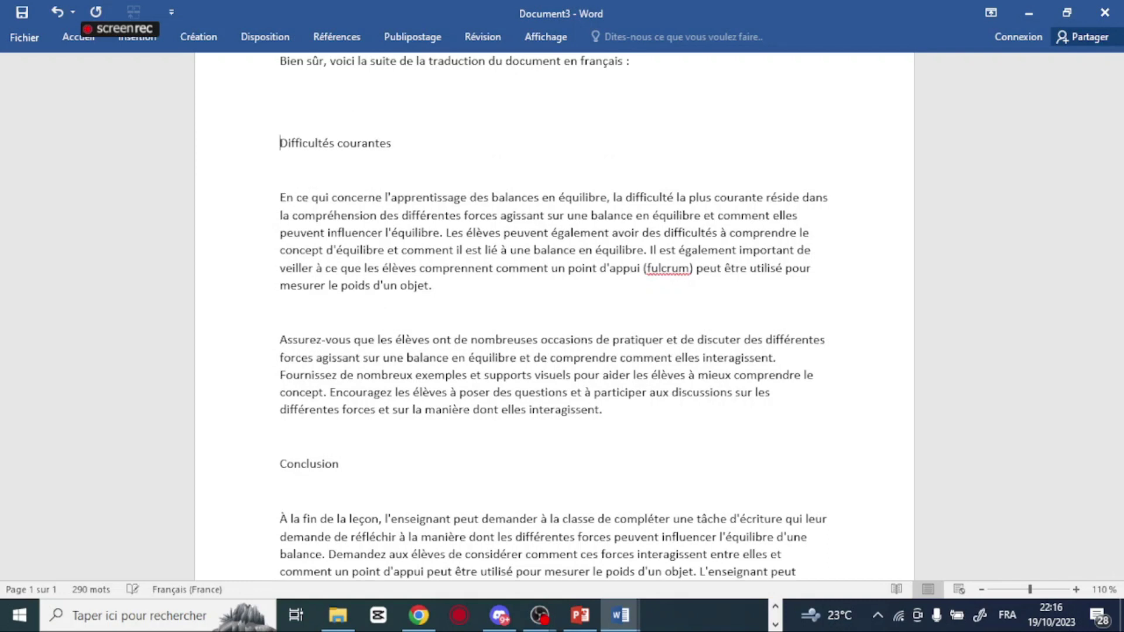
left_click(280, 89)
type("Gén")
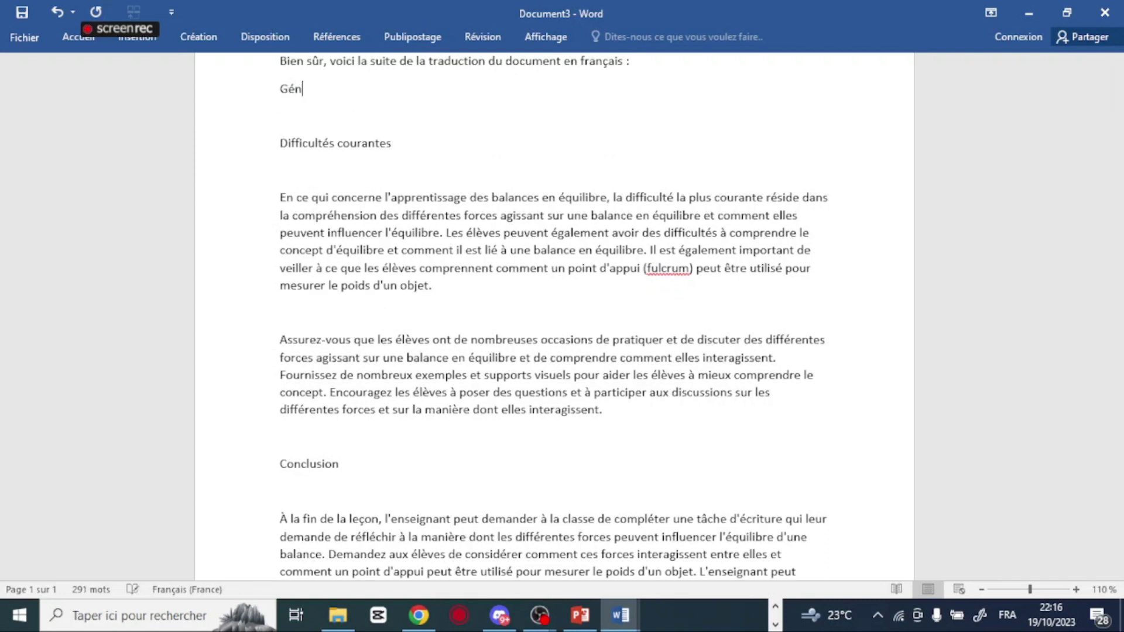
type("érateurs des idées")
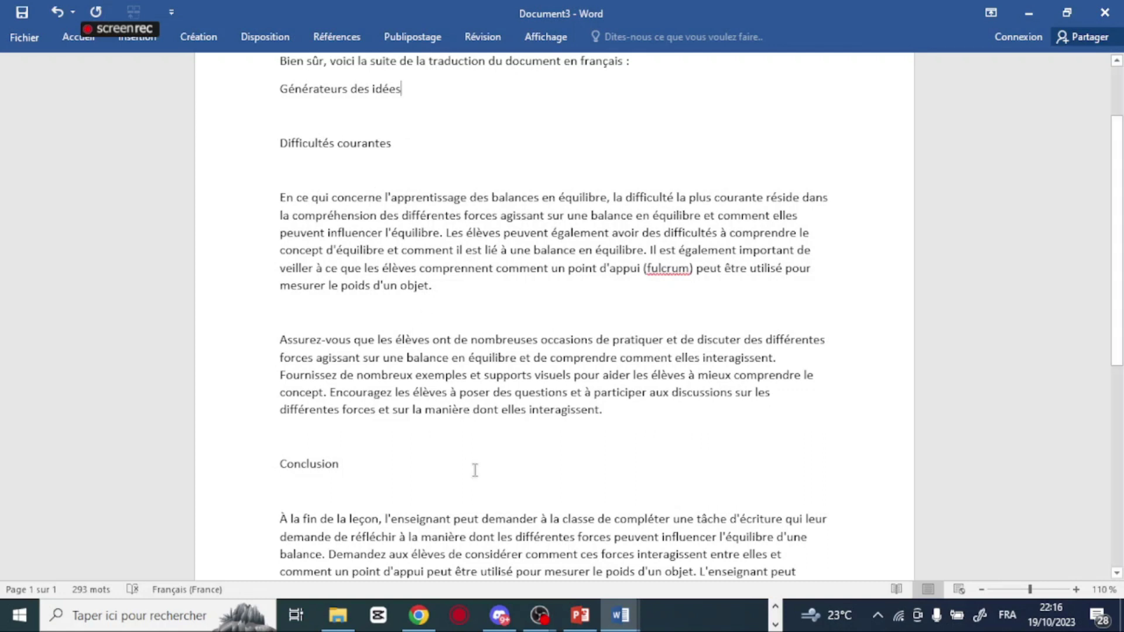
Step: Switch to Education Copilot in Firefox and open the Real World Benefits tool from the workshop tools
left_click(774, 624)
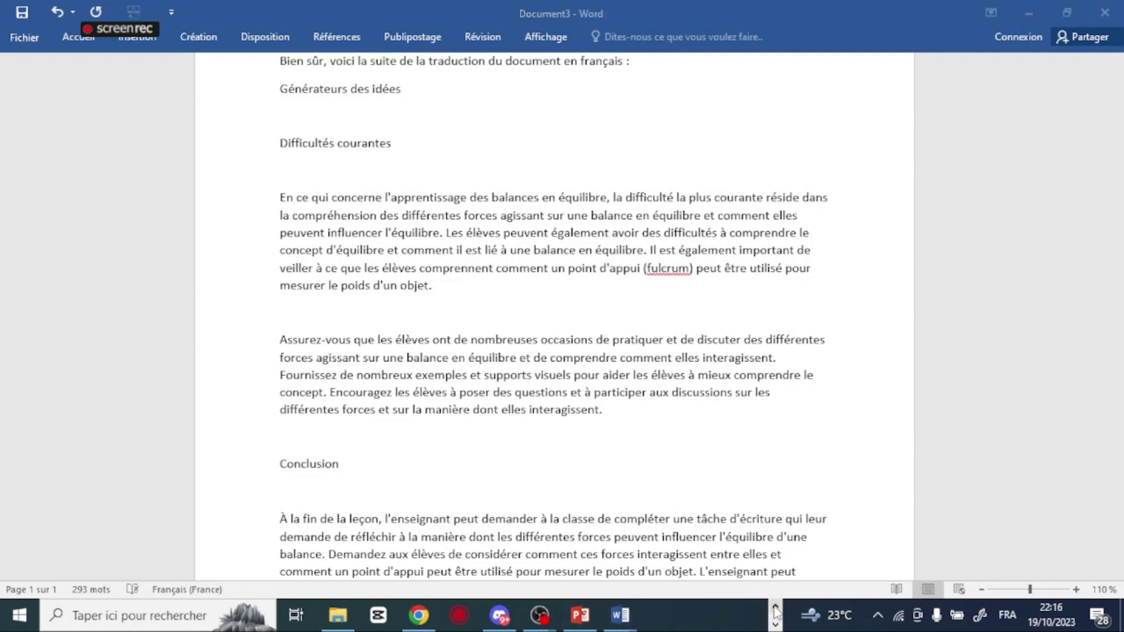
left_click(775, 611)
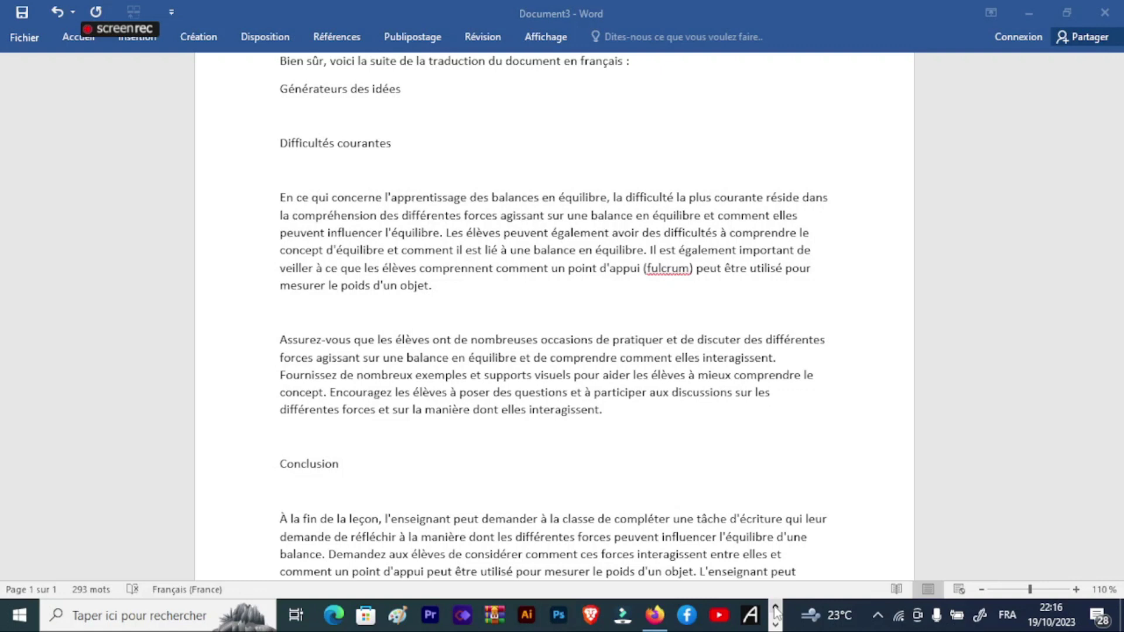
left_click(655, 615)
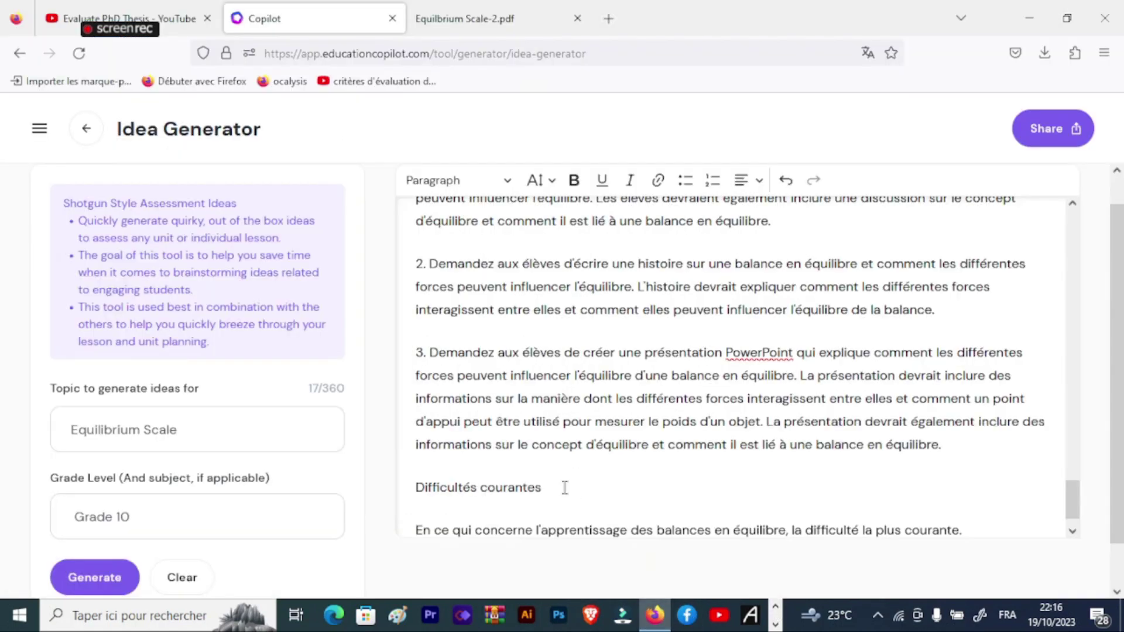
left_click(16, 55)
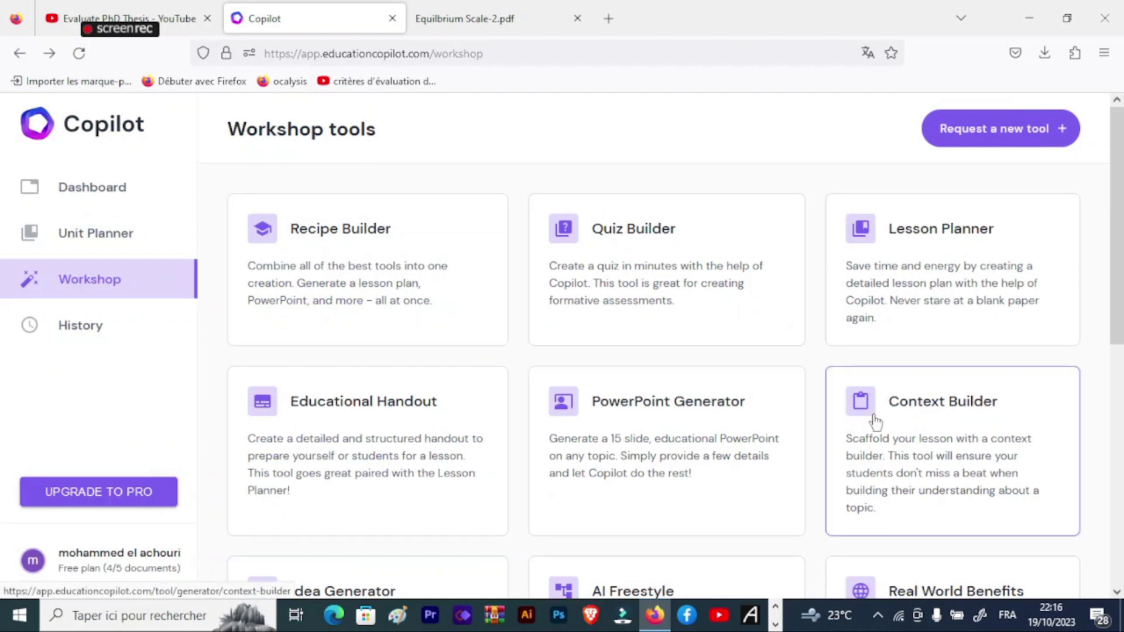
left_click_drag(1114, 325, 1108, 372)
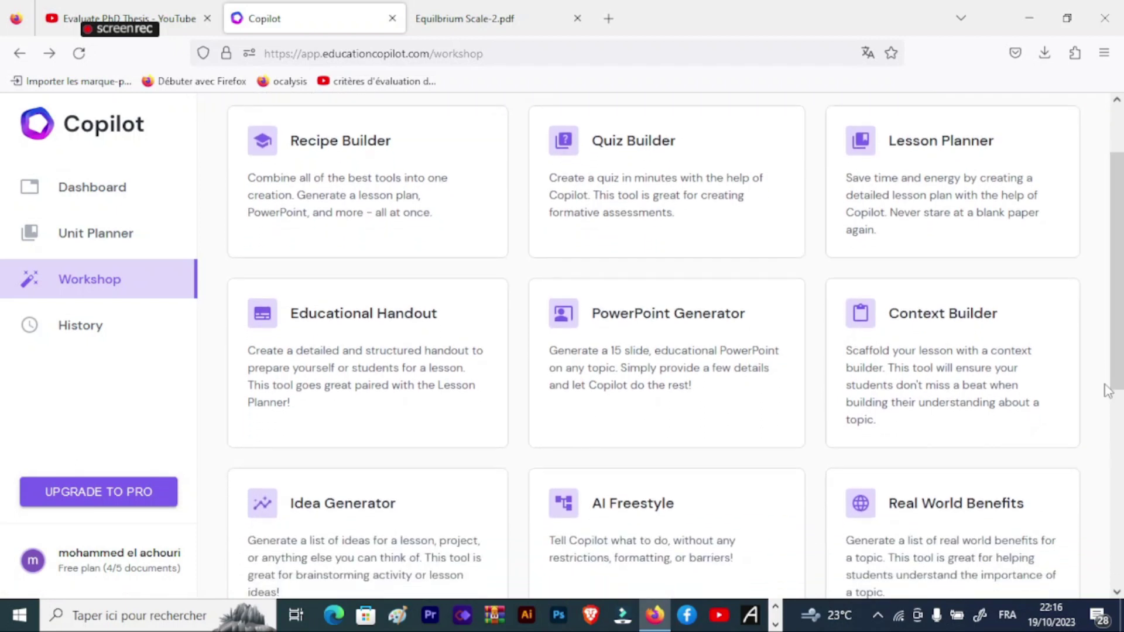
scroll(1109, 409, "down", 2)
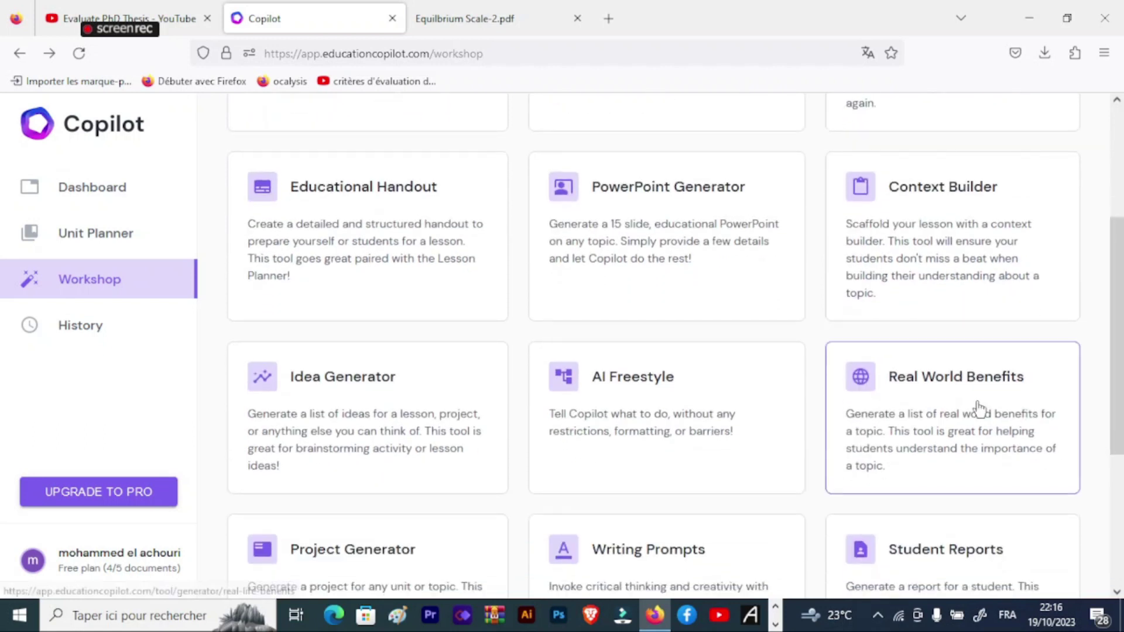
left_click(924, 386)
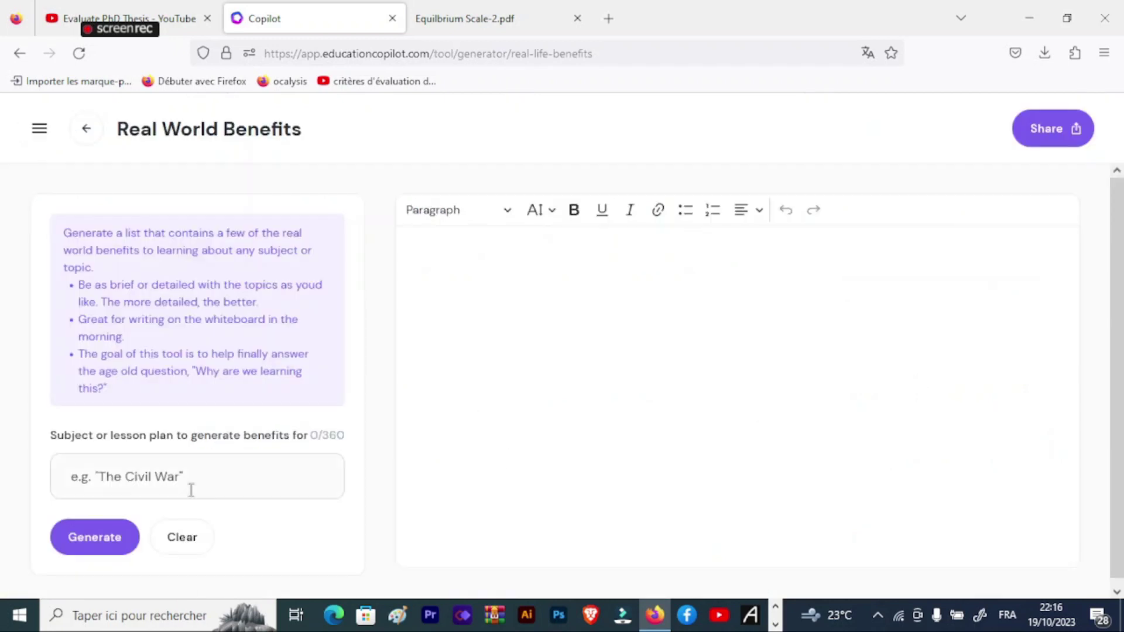
Step: Set the subject to "Equilbrium Balance" and generate the list of real world benefits
left_click(162, 488)
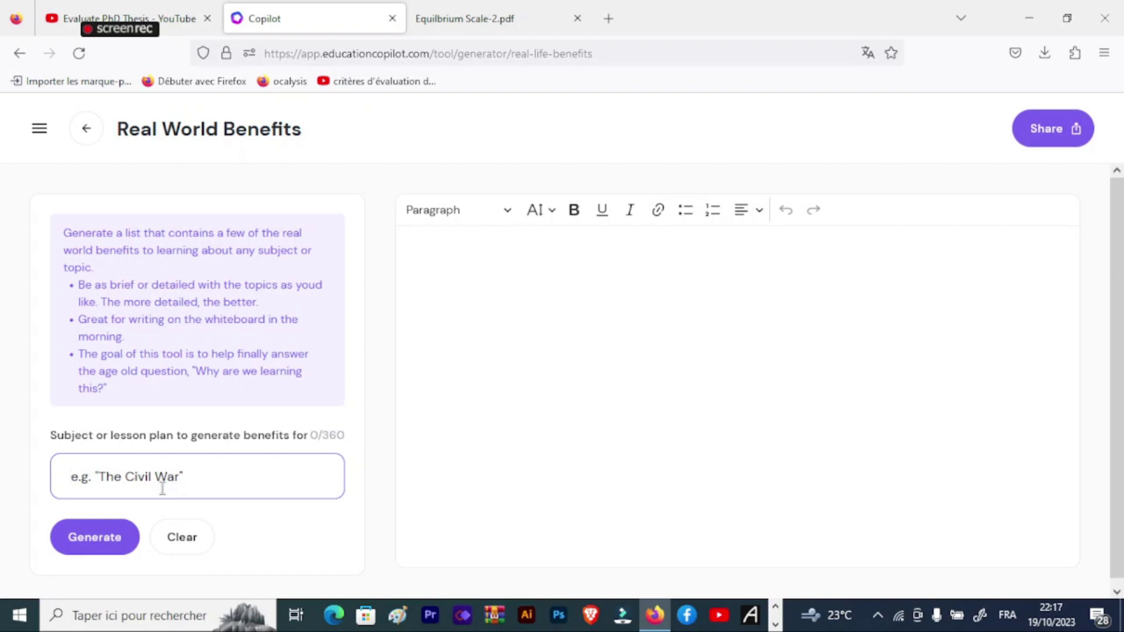
type("Eq")
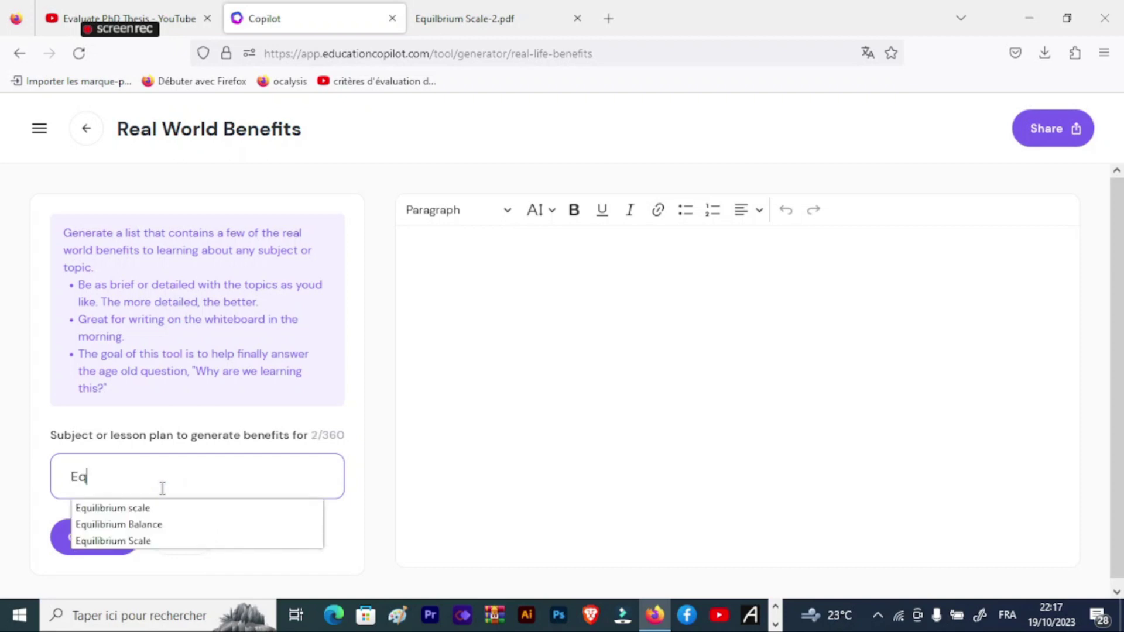
type("uilbr")
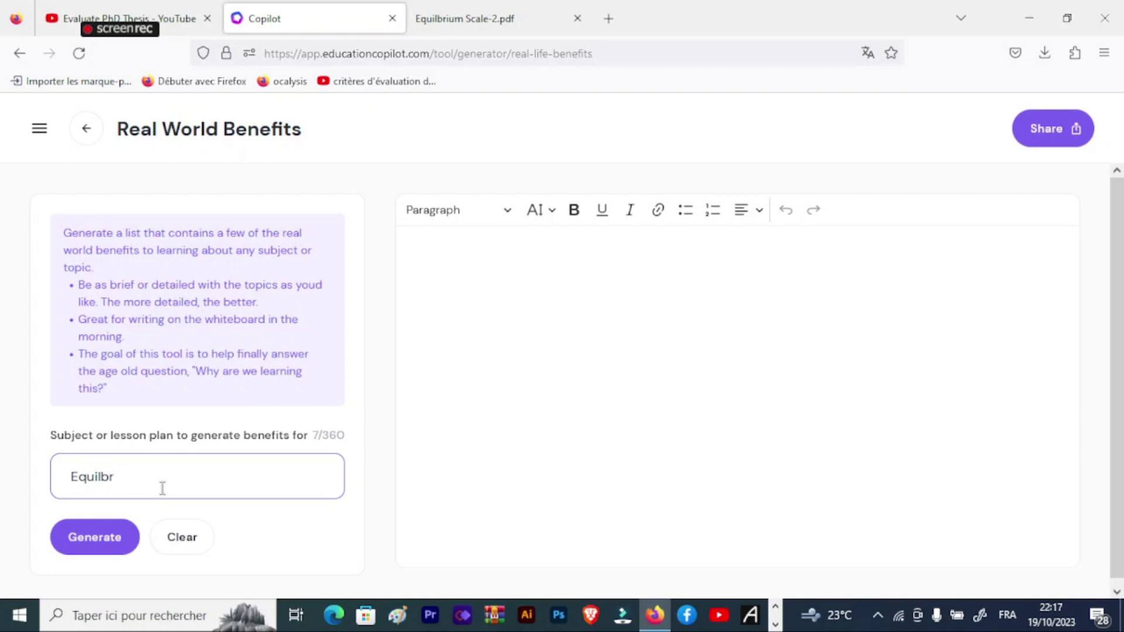
type("ium Balance")
left_click(108, 553)
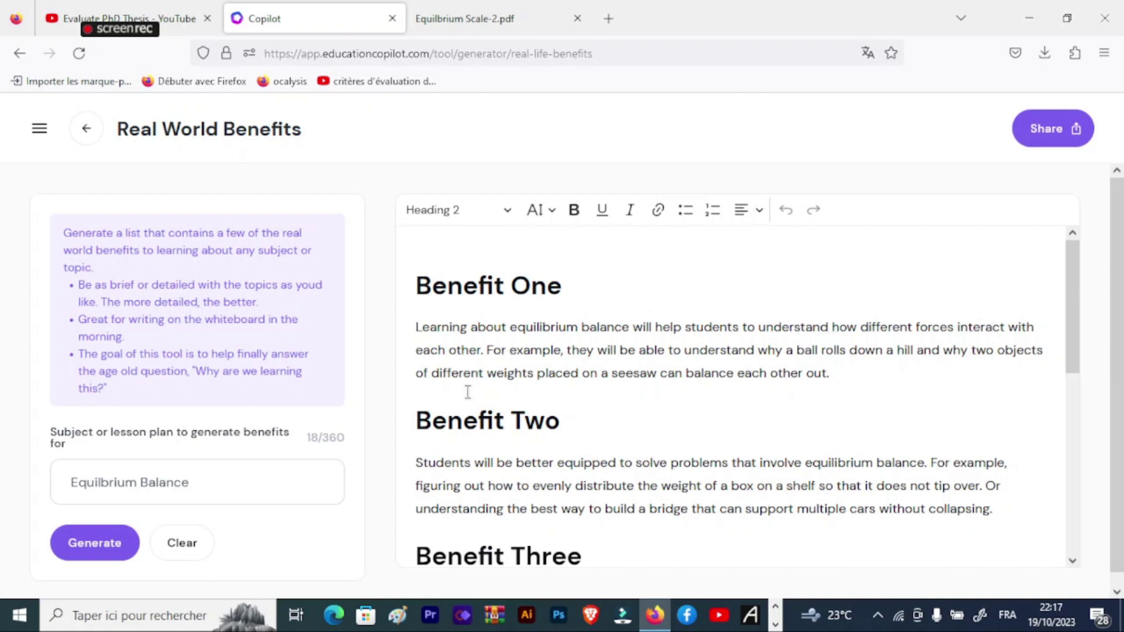
Step: Read through the generated real world benefits from Benefit One to the end of Benefit Five
left_click(533, 419)
left_click(525, 463)
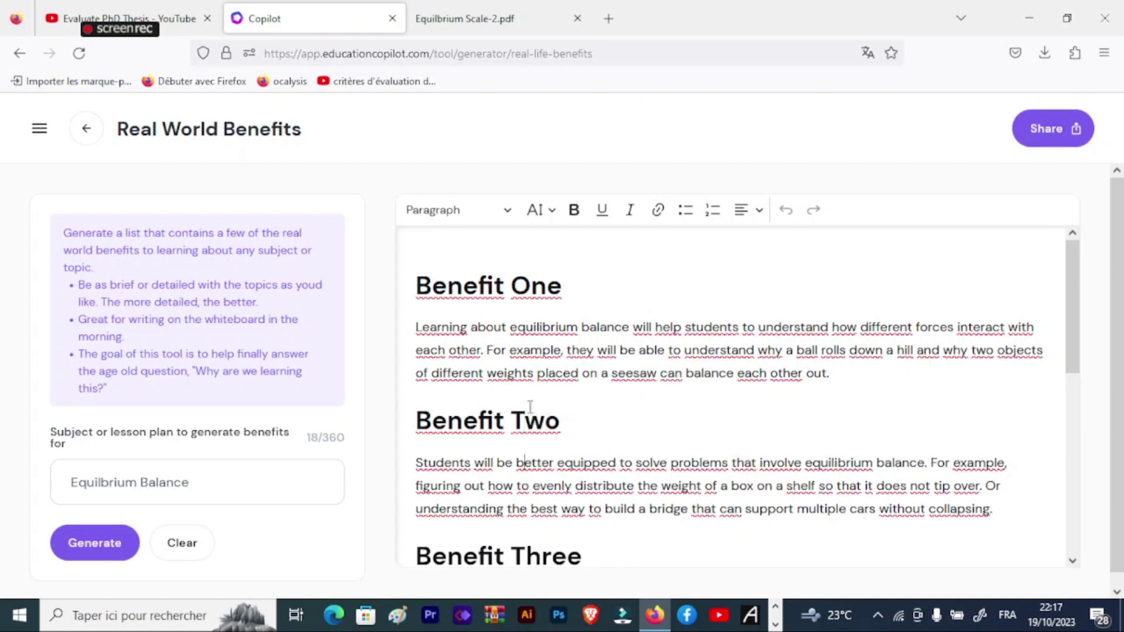
key("Down")
key("Down")
key("Down")
key("Down")
key("Down")
key("Down")
key("Down")
key("Down")
key("Down")
key("Down")
key("Down")
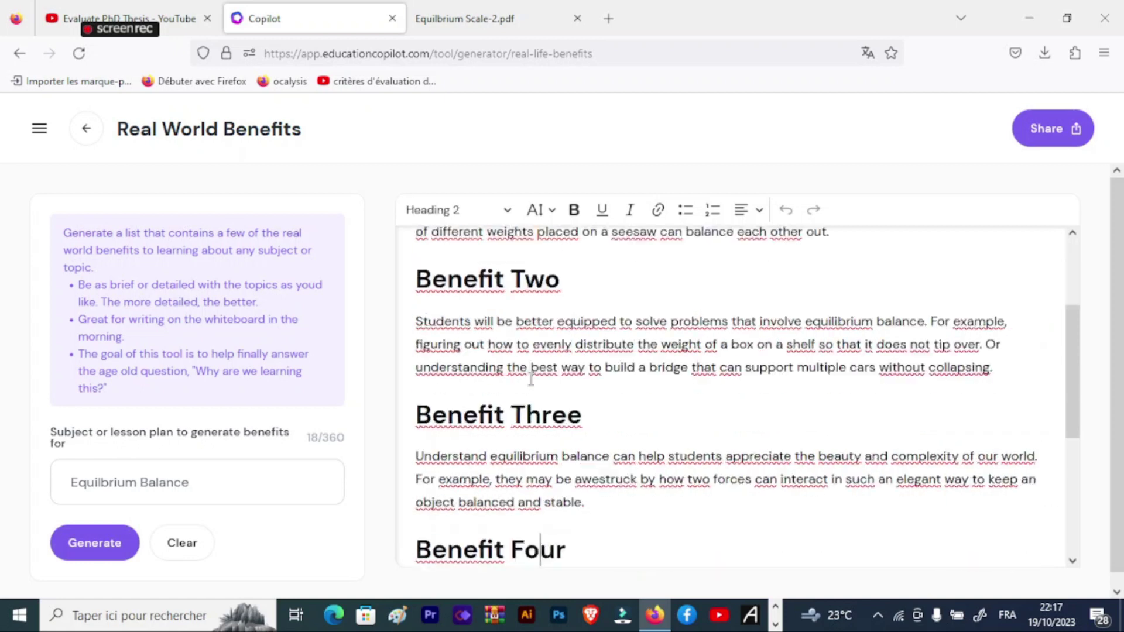
key("Down")
key("Down")
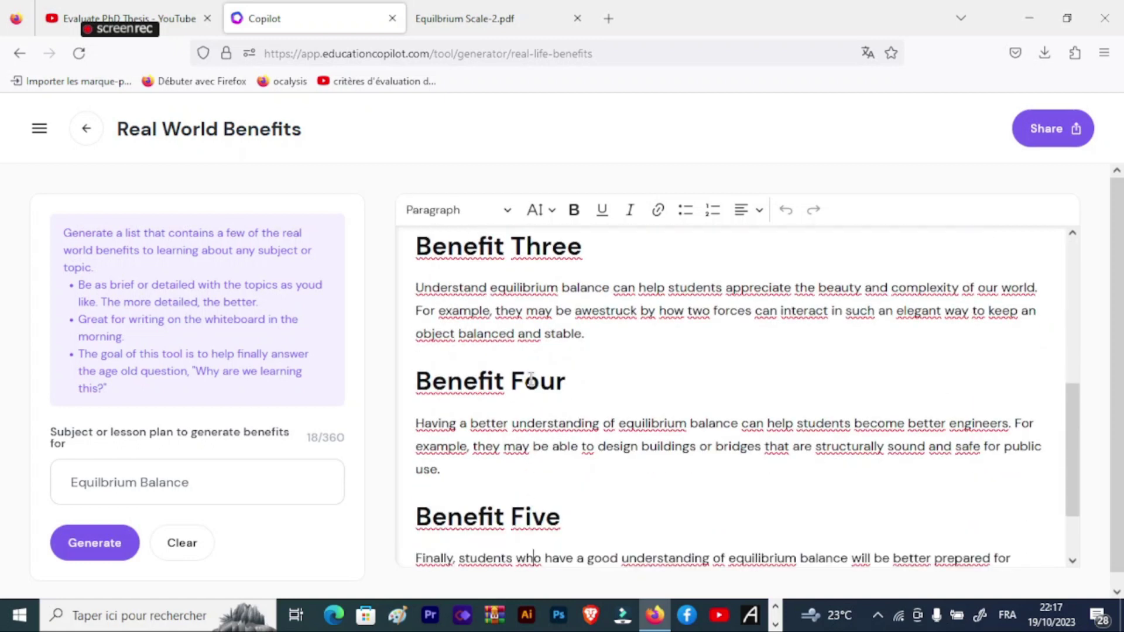
key("Down")
key("Down")
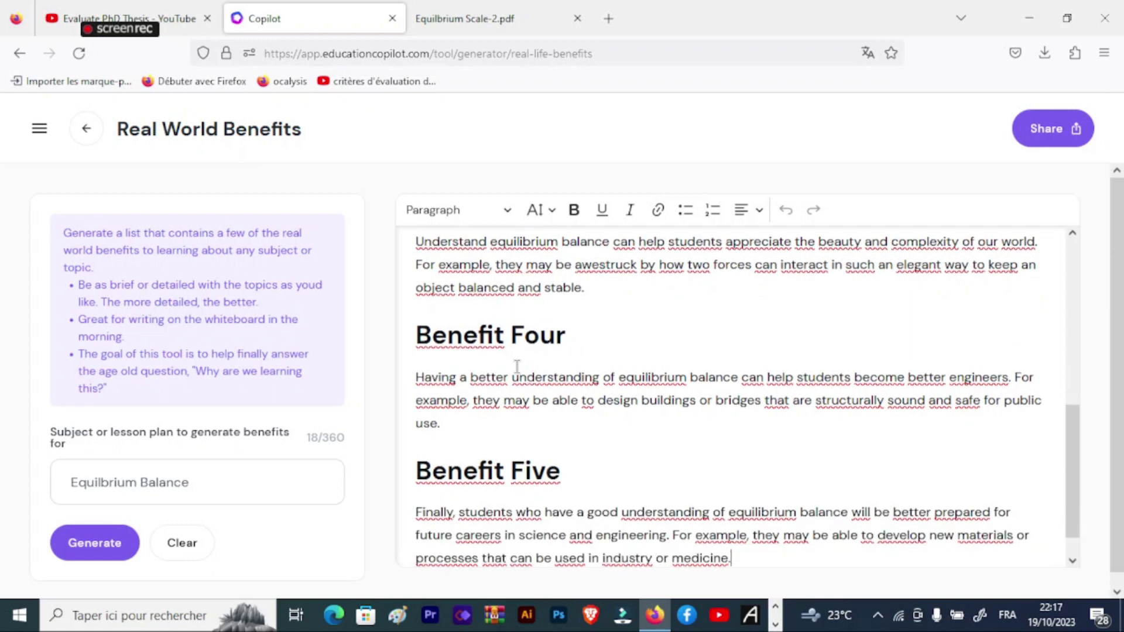
Step: Select the generated benefits text through the end of Benefit Five and copy it
key("Page_Up")
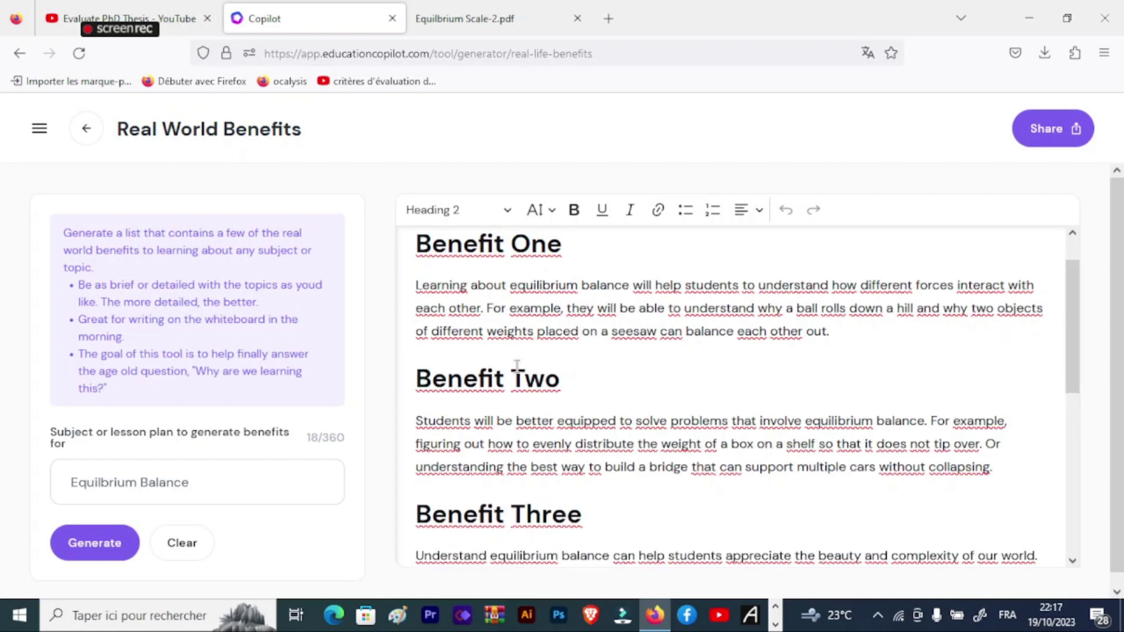
key("ctrl+shift+End")
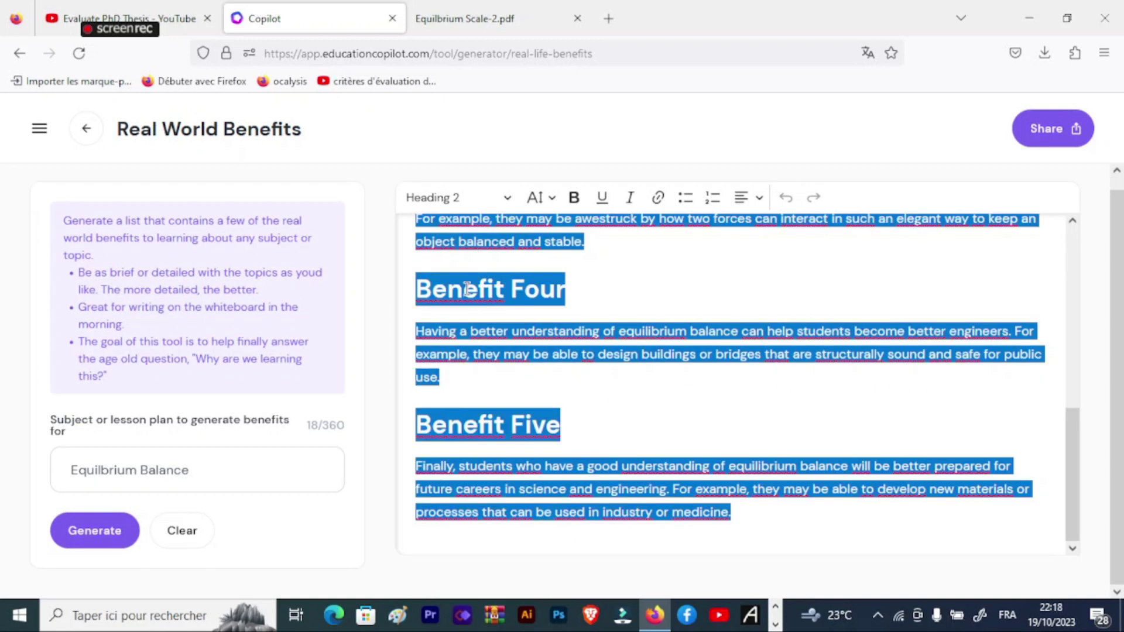
right_click(467, 288)
left_click(509, 343)
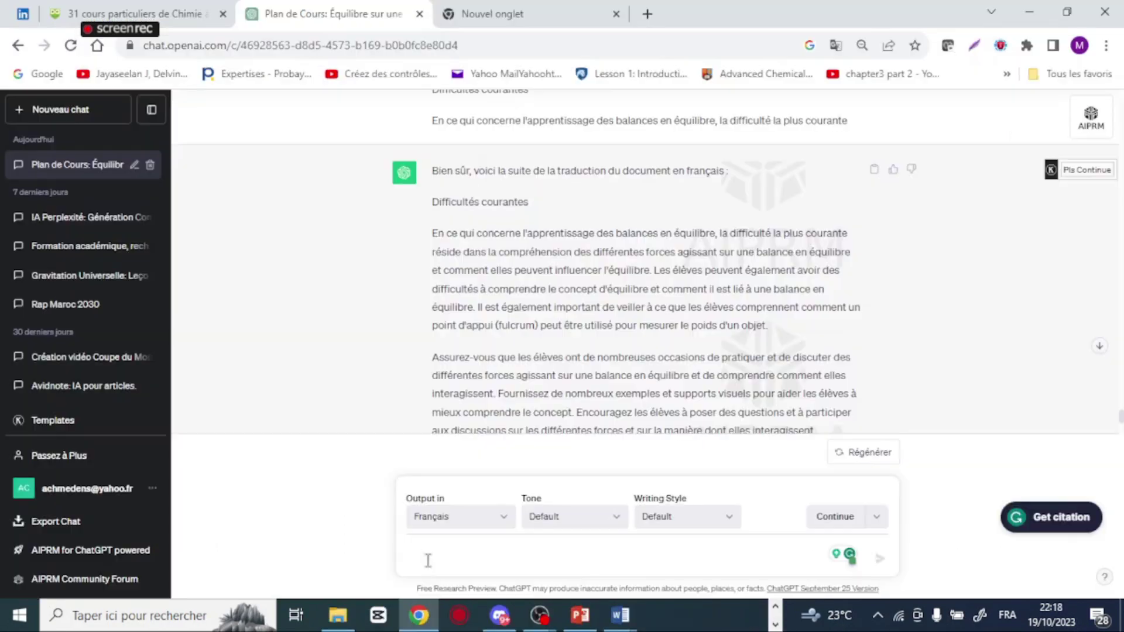
Step: Switch to ChatGPT, submit "Traduire le texte suivant :" followed by the copied benefits text, and review the French translation
left_click(428, 561)
type("Traduire")
type(" le texte suiva")
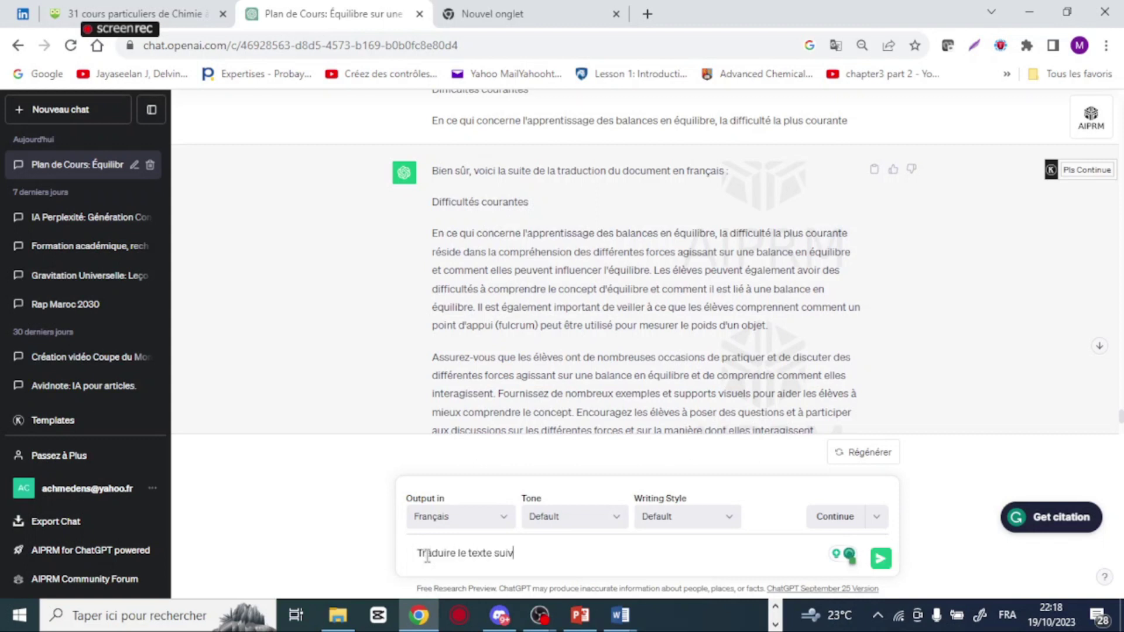
type("nt :")
key("ctrl+v")
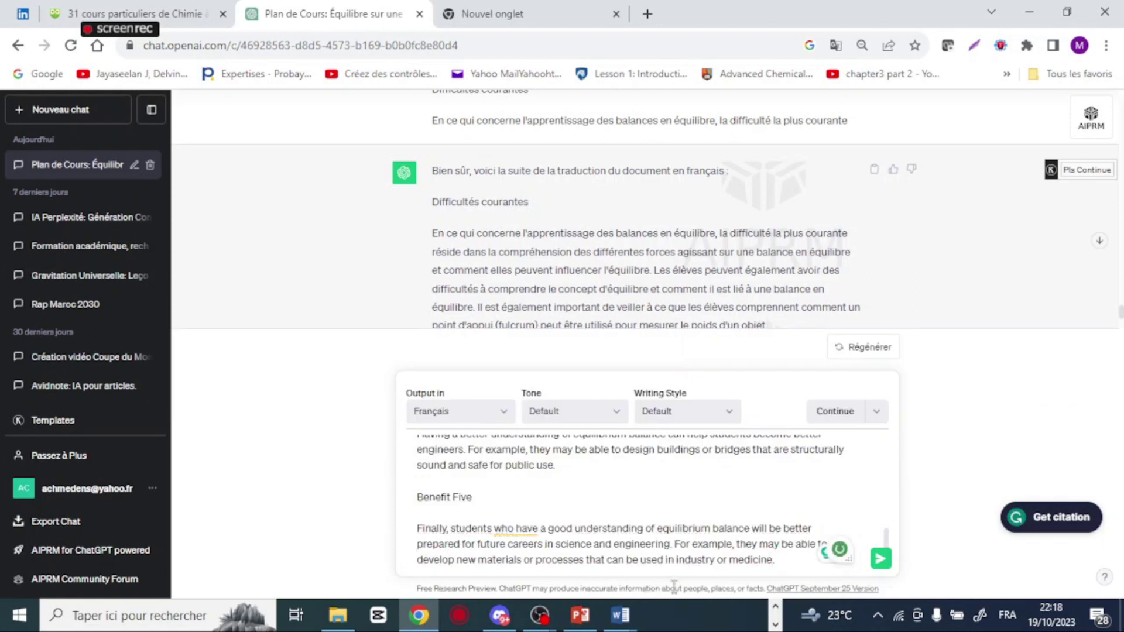
key("Return")
scroll(921, 341, "up", 5)
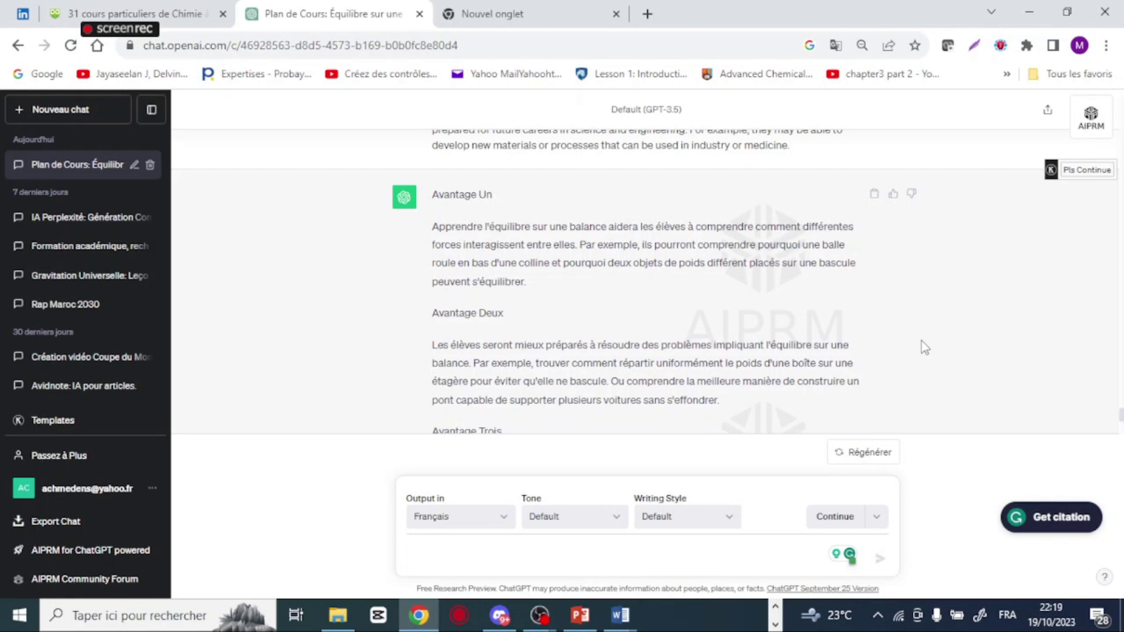
scroll(811, 320, "down", 6)
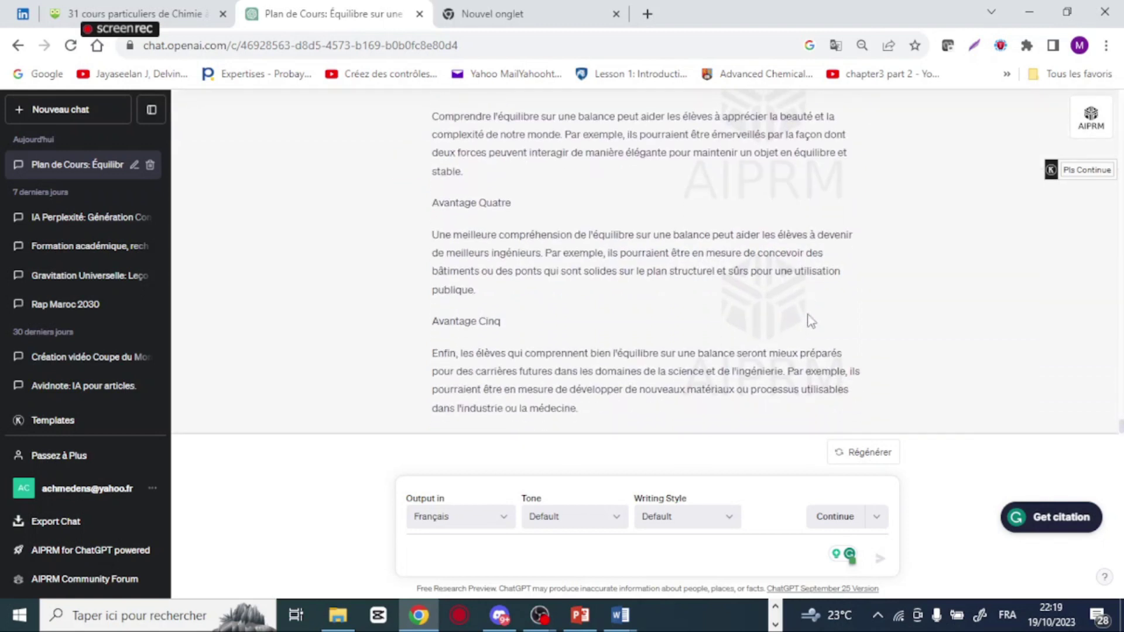
scroll(810, 320, "up", 3)
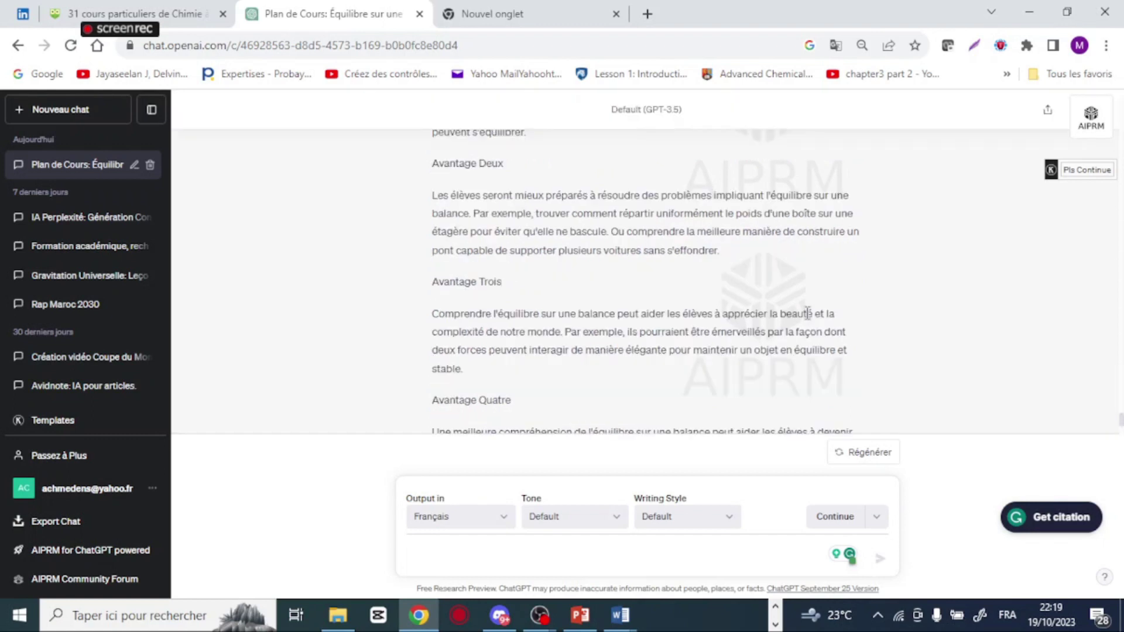
scroll(808, 314, "up", 12)
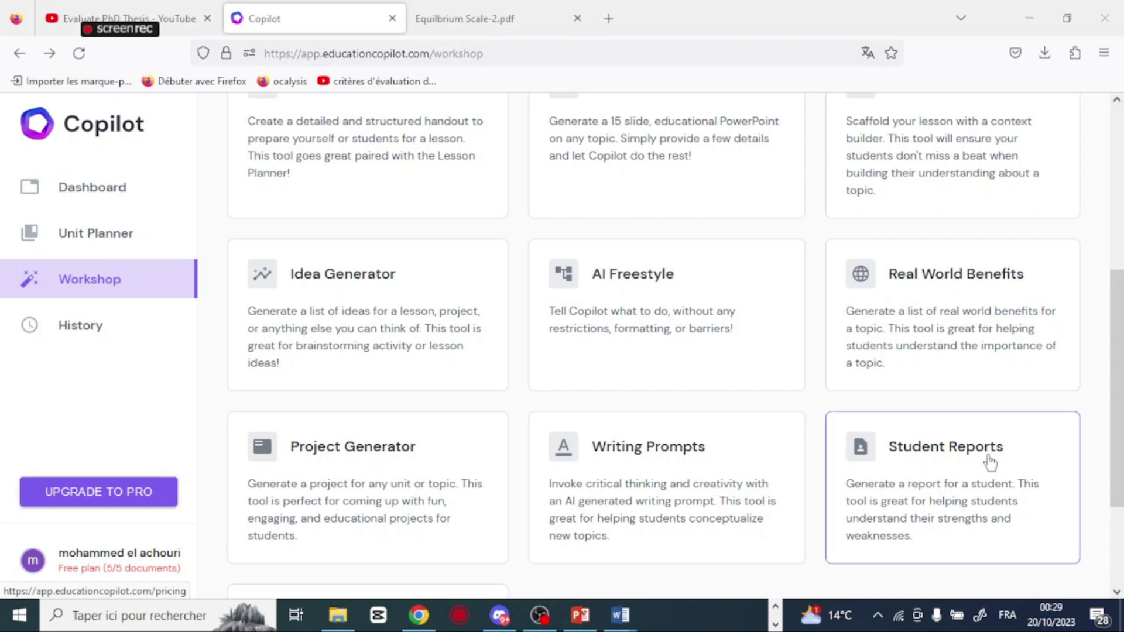
Step: Switch to Education Copilot, open the Unit Planner, and enter "equilibrium scale" as the unit name and "Equilibrium scale" as the subject
scroll(1101, 525, "down", 3)
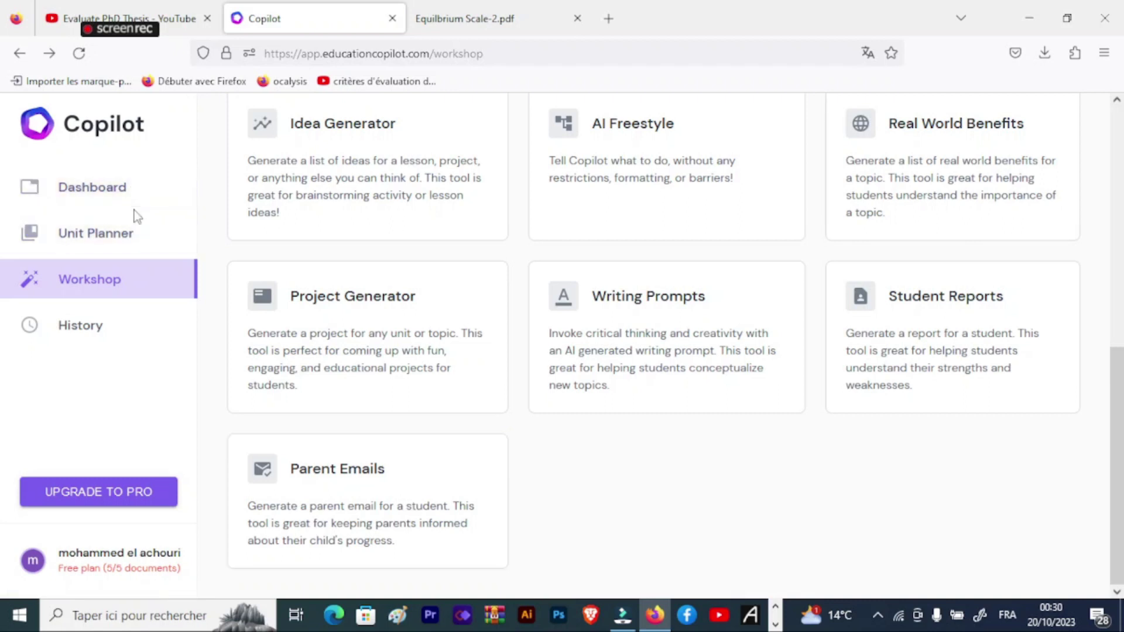
left_click(134, 240)
type("eq")
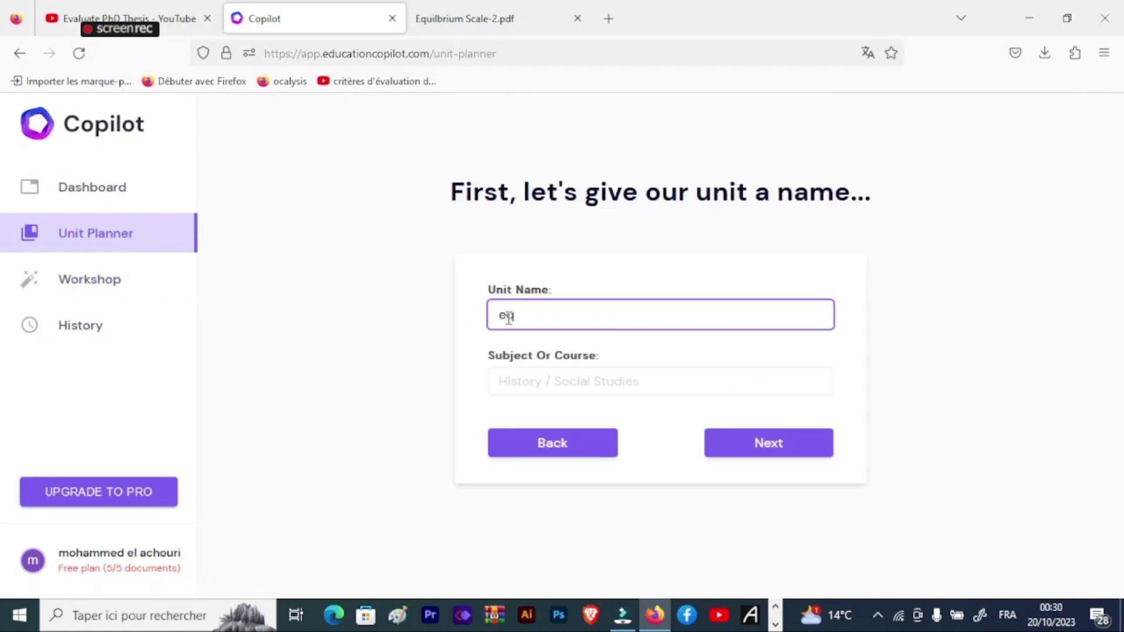
type("uilibrium scale")
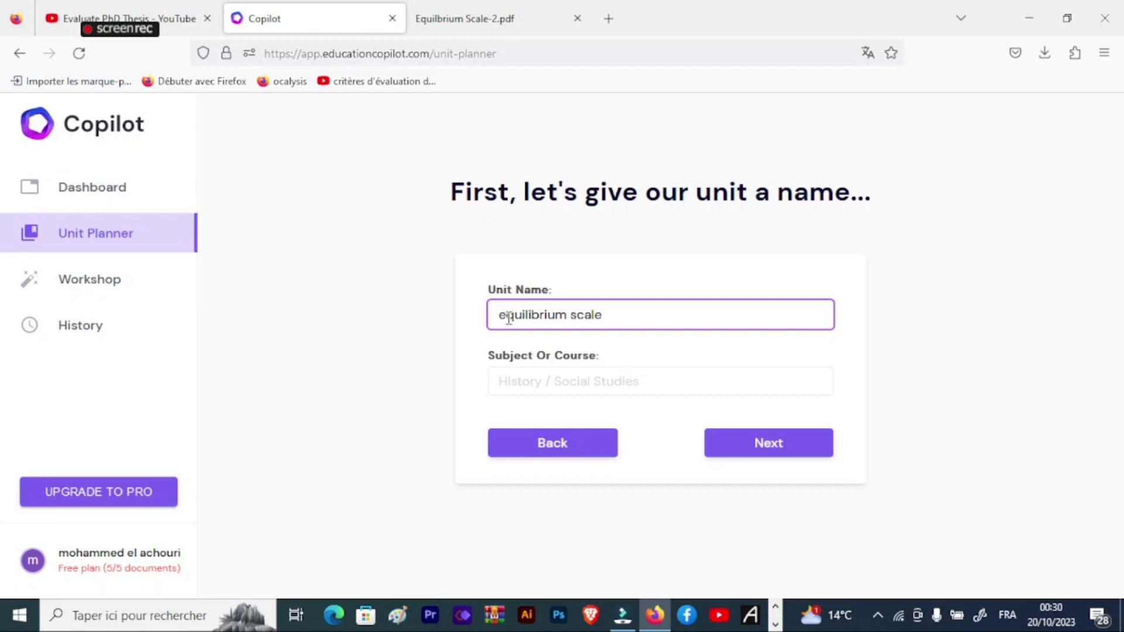
left_click(512, 382)
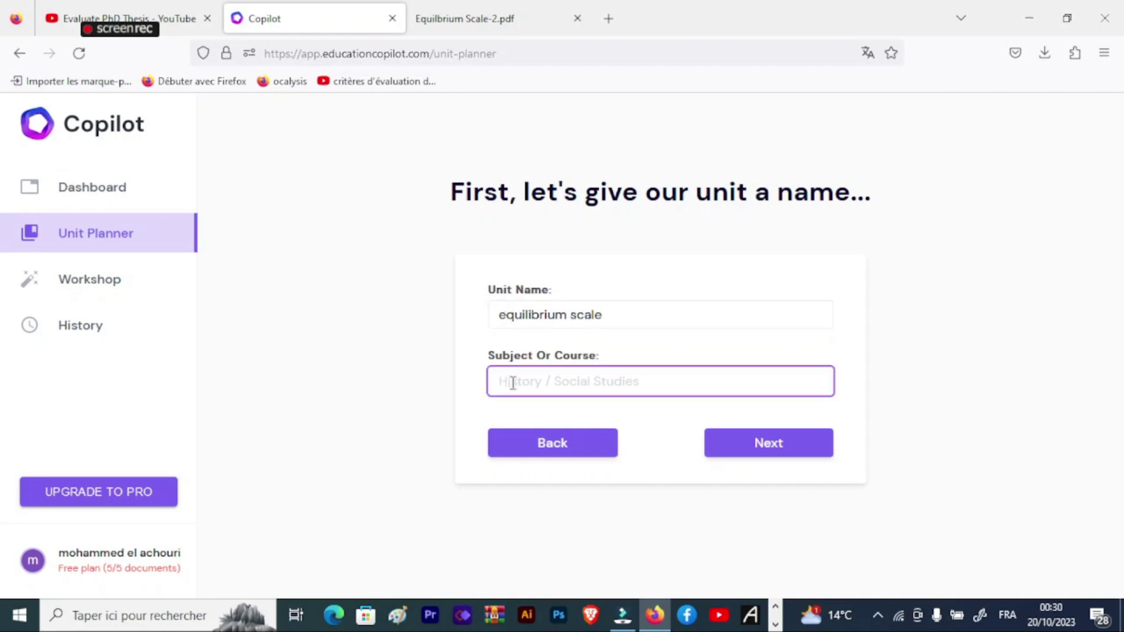
left_click(513, 382)
key("Escape")
key("ctrl+v")
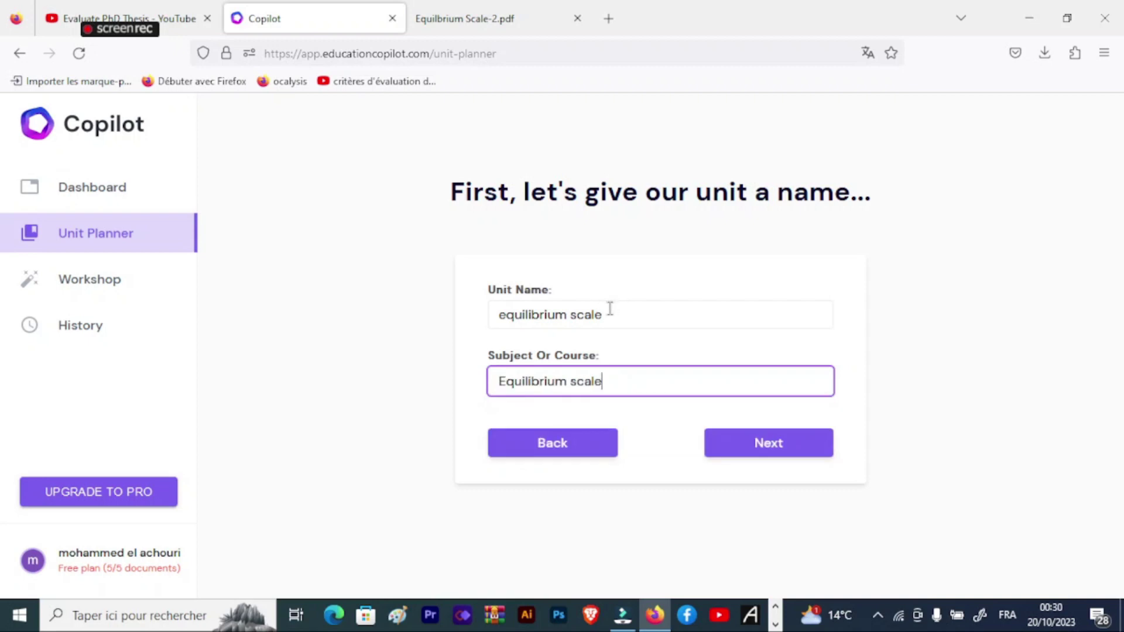
Step: Replace the unit name with "forces" and continue to the unit details
left_click(610, 311)
key("BackSpace")
key("BackSpace")
key("BackSpace")
key("BackSpace")
key("BackSpace")
key("BackSpace")
key("BackSpace")
key("BackSpace")
key("BackSpace")
key("BackSpace")
key("BackSpace")
key("BackSpace")
key("BackSpace")
key("BackSpace")
key("BackSpace")
key("BackSpace")
key("BackSpace")
type("forces")
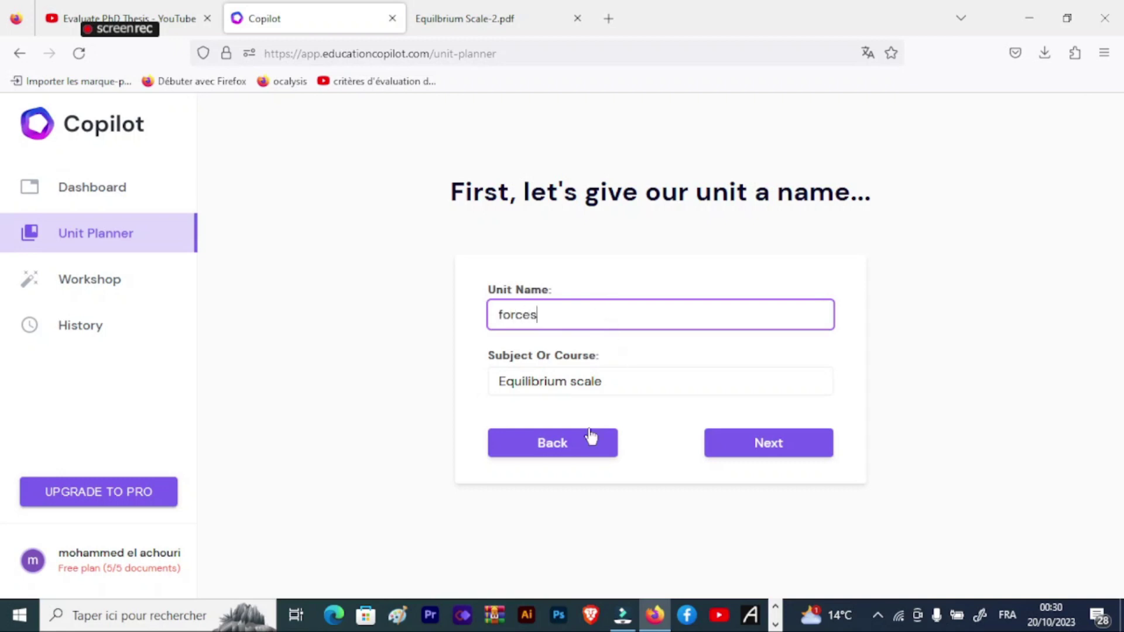
left_click(767, 448)
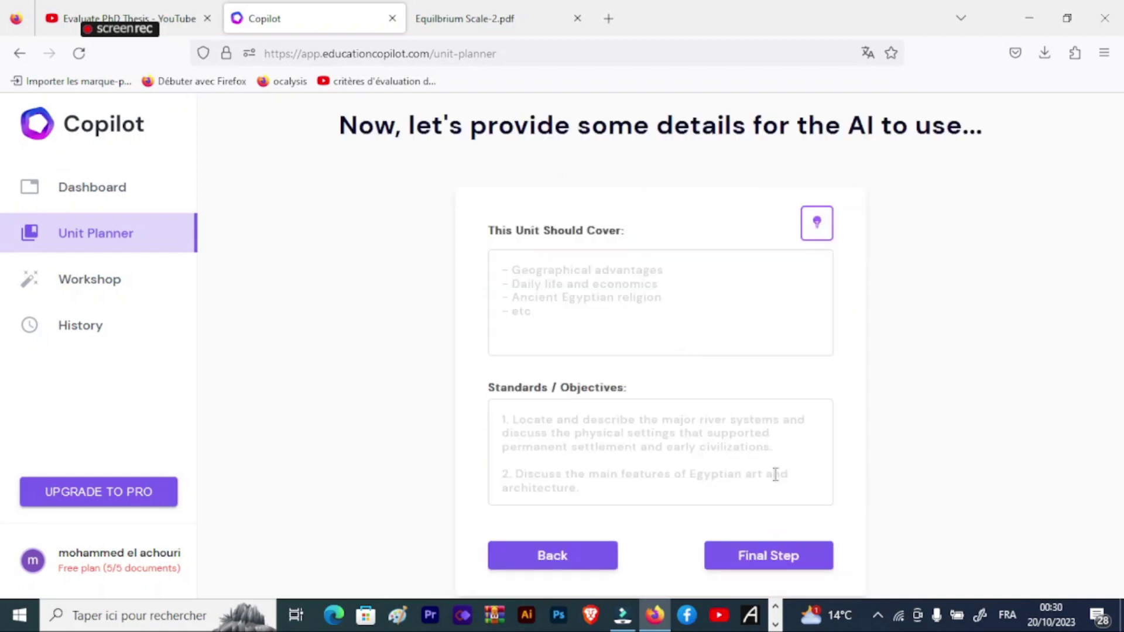
Step: Generate AI suggestions for the topics the unit should cover and review the whole list
left_click(813, 222)
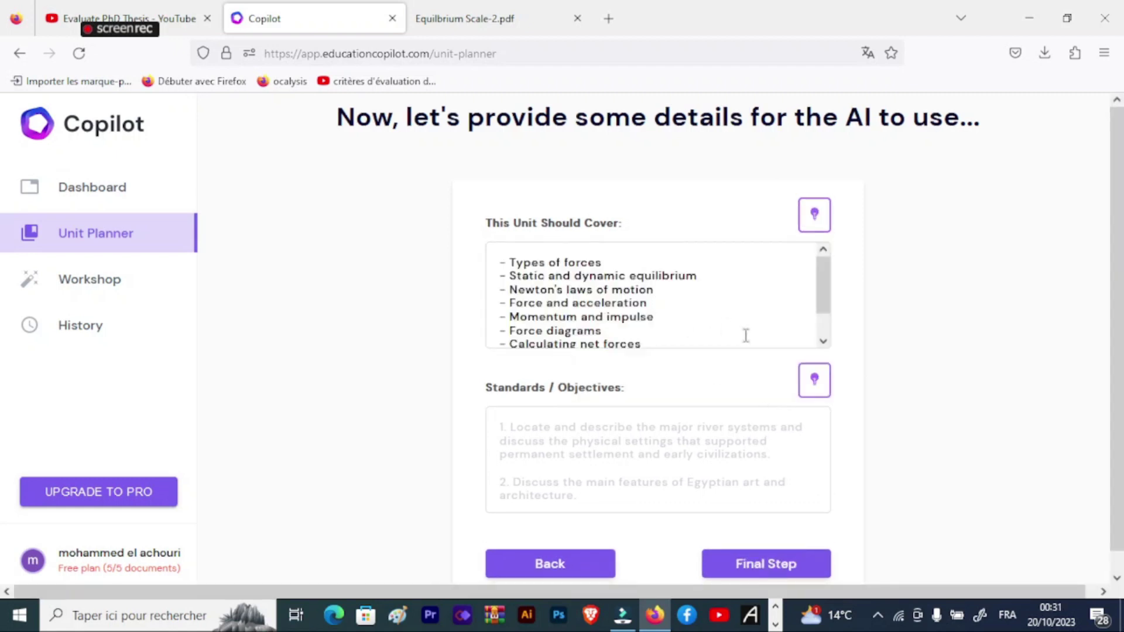
left_click(823, 342)
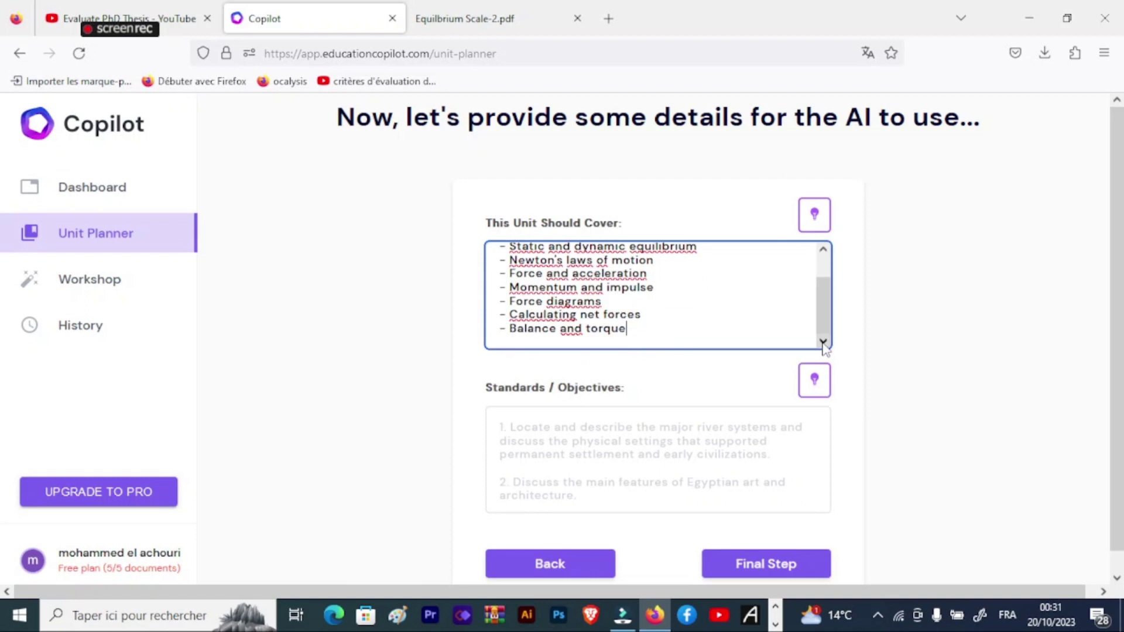
left_click(823, 250)
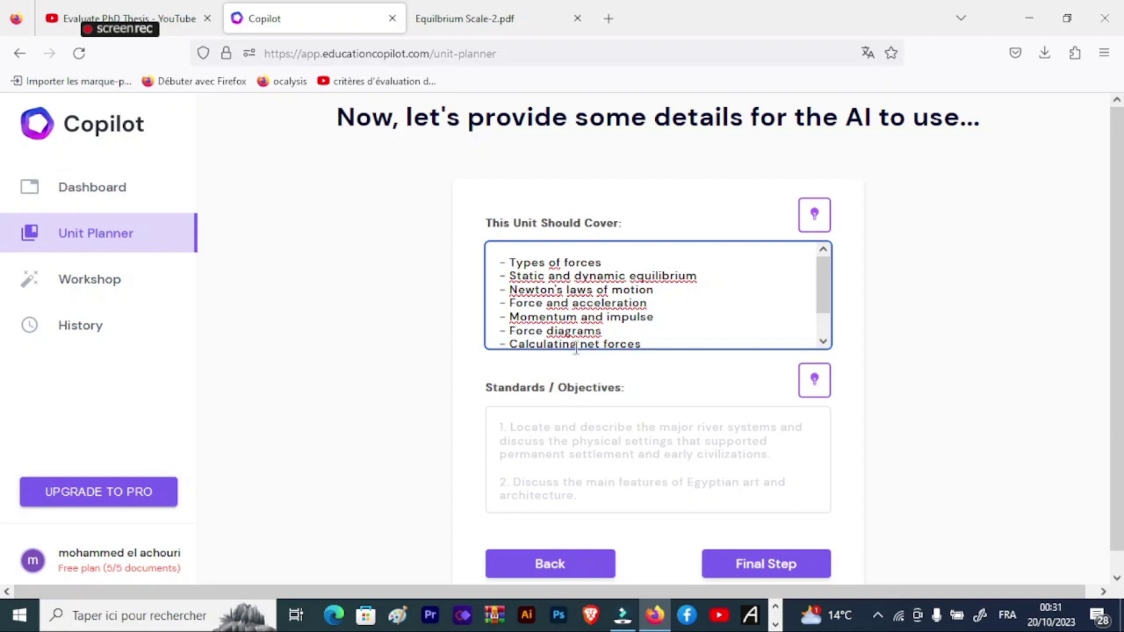
left_click(823, 342)
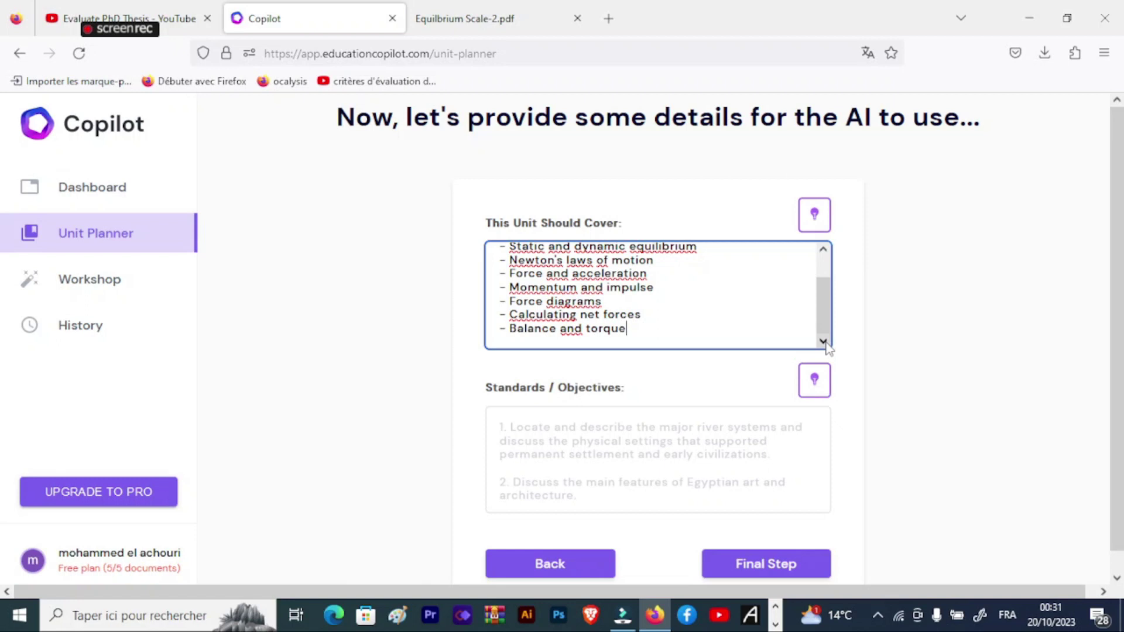
Step: Generate AI suggestions for the unit's standards and objectives and read them through to the end
left_click(576, 435)
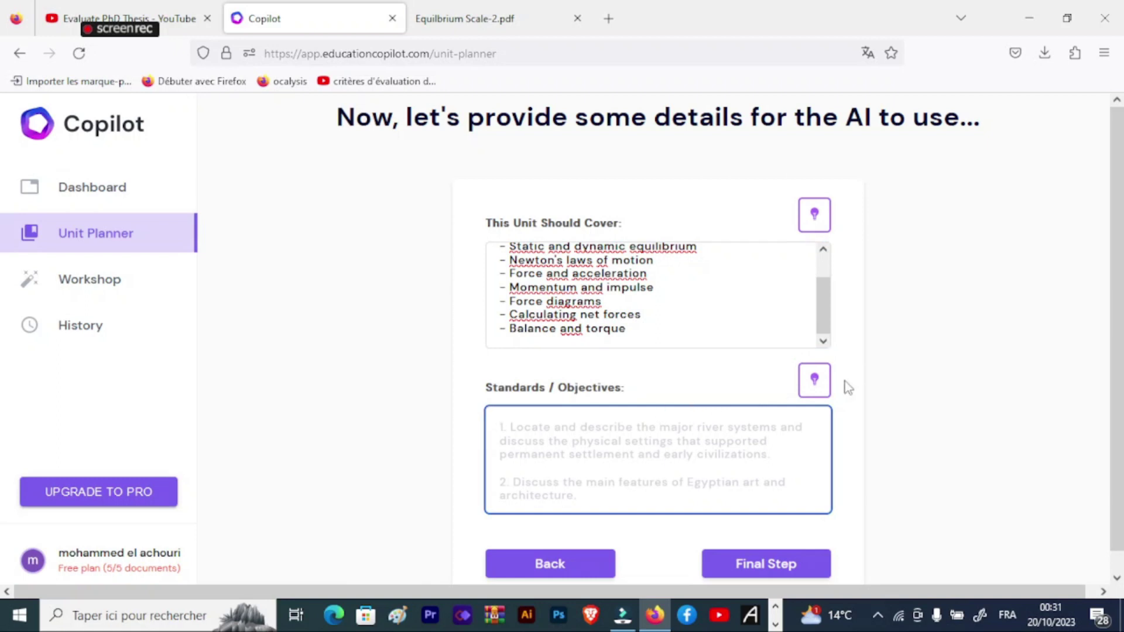
left_click(815, 386)
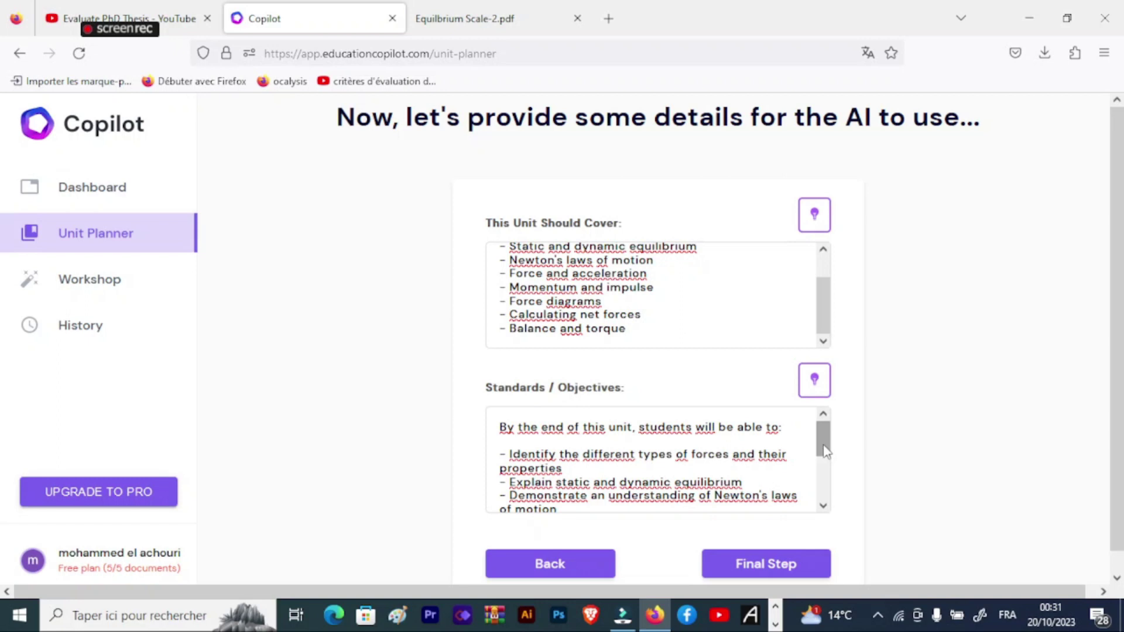
left_click_drag(825, 451, 825, 448)
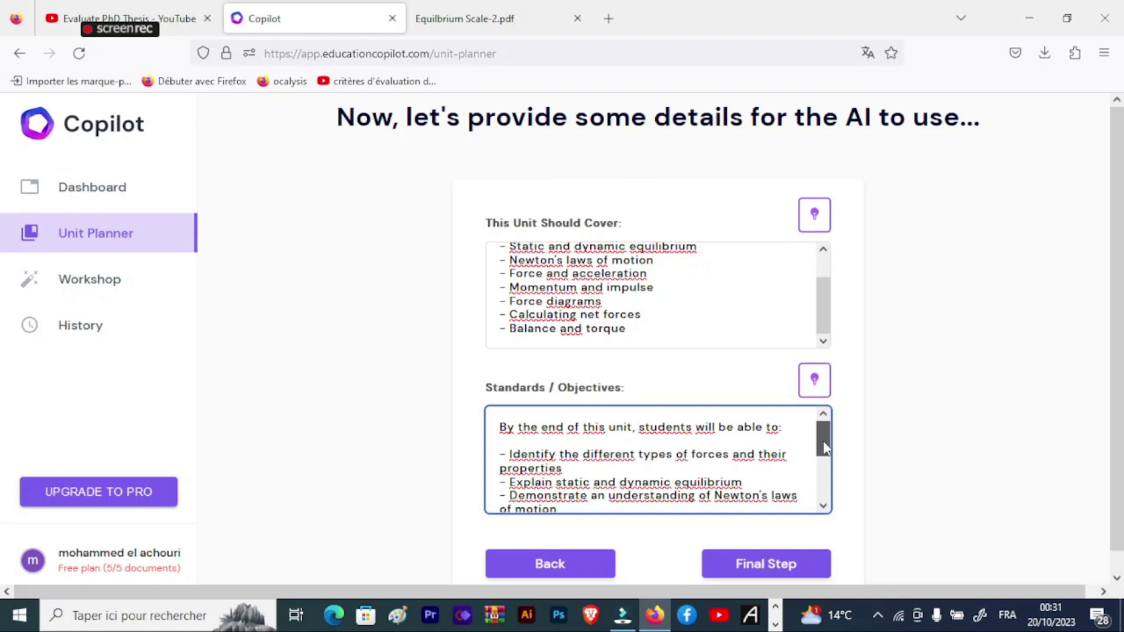
left_click_drag(824, 449, 824, 465)
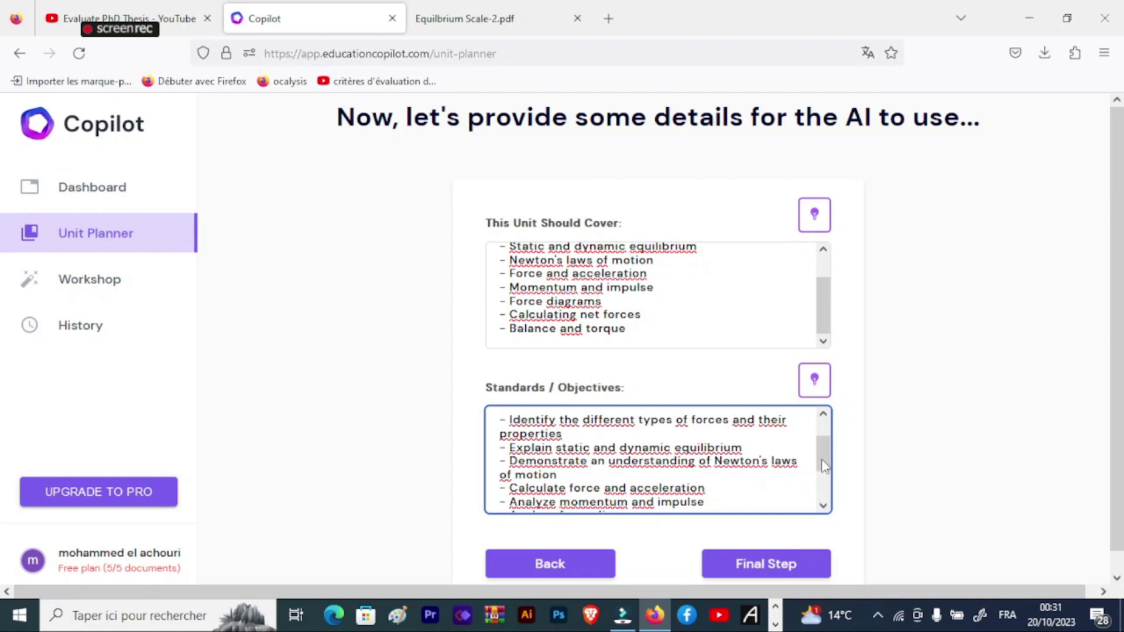
left_click_drag(826, 464, 826, 481)
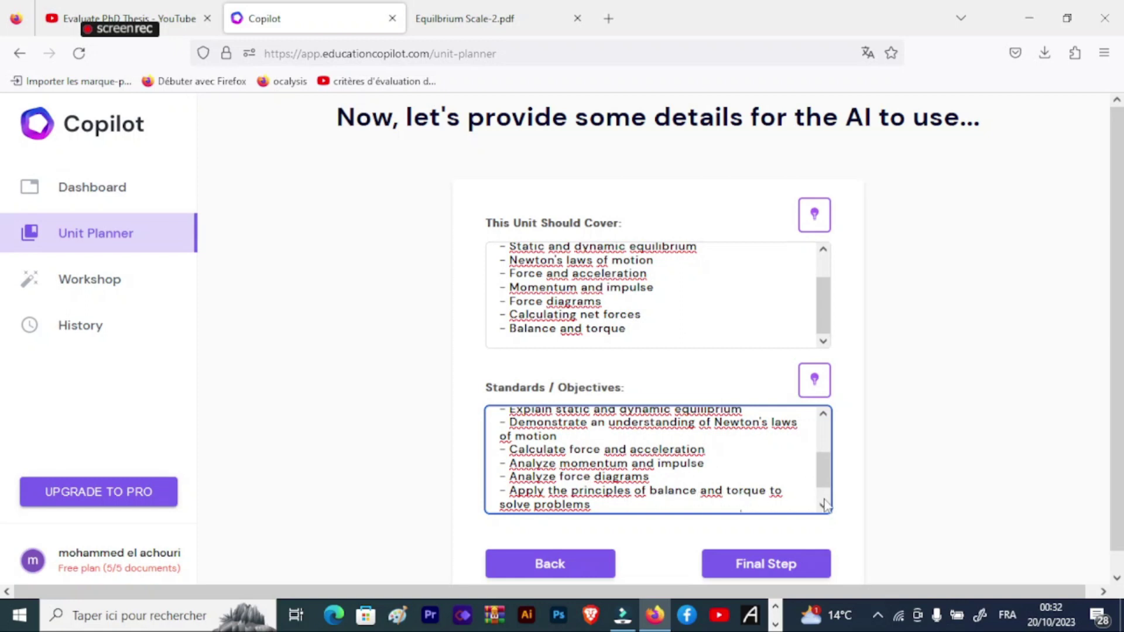
left_click(823, 505)
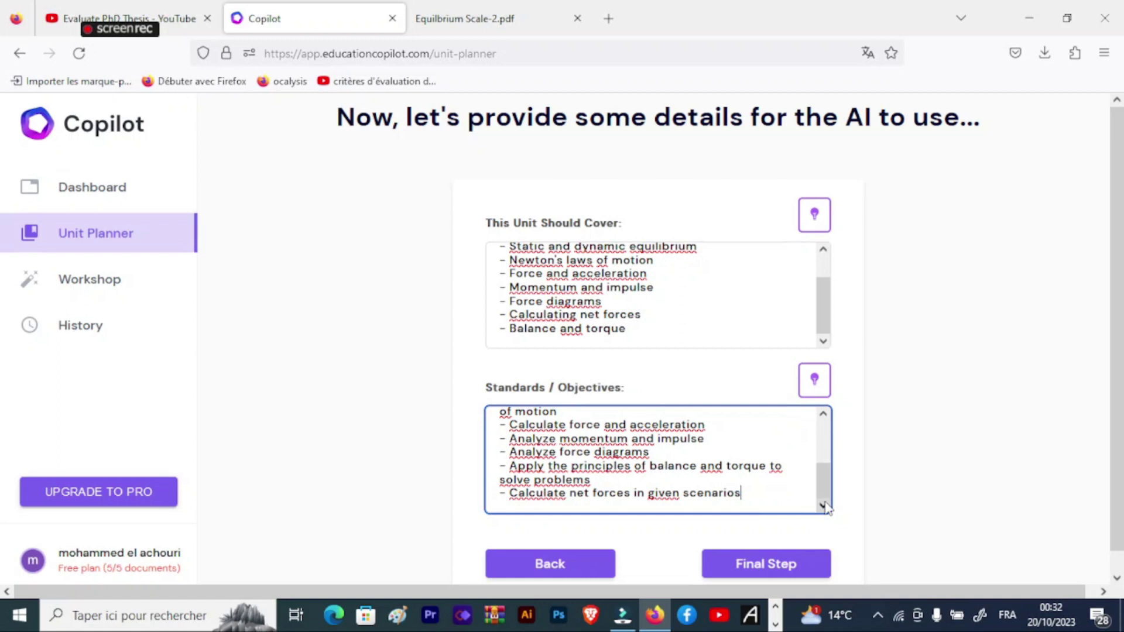